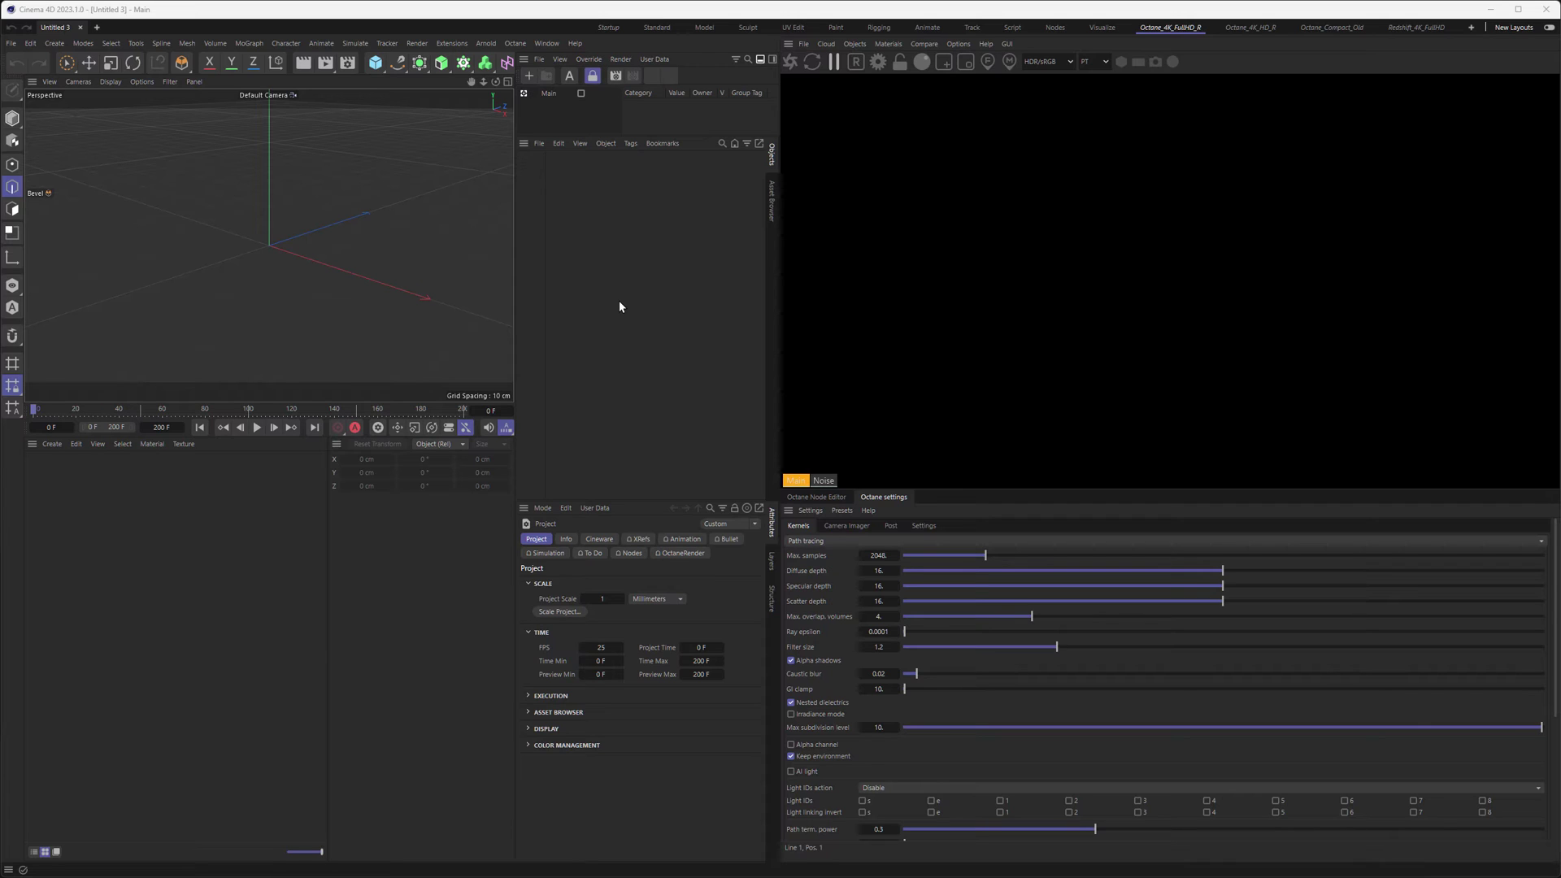
# Step: Add a cube primitive and set its X, Y and Z sizes to 5 cm
pyautogui.click(375, 63)
pyautogui.click(612, 567)
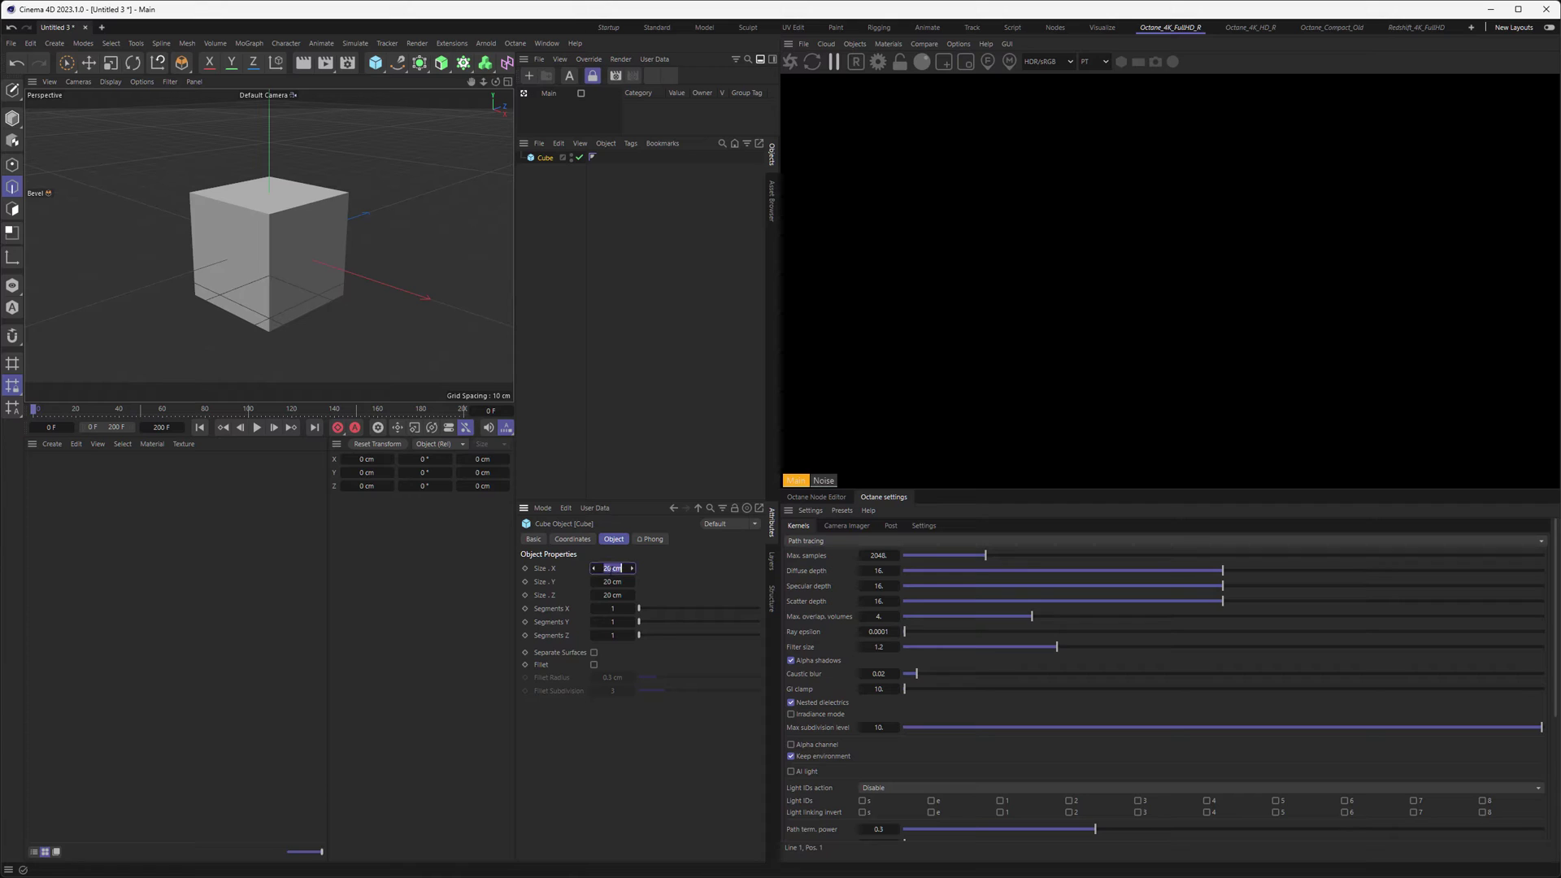
pyautogui.write('5')
pyautogui.press('Tab')
pyautogui.write('5')
pyautogui.press('Tab')
pyautogui.write('5')
pyautogui.press('Return')
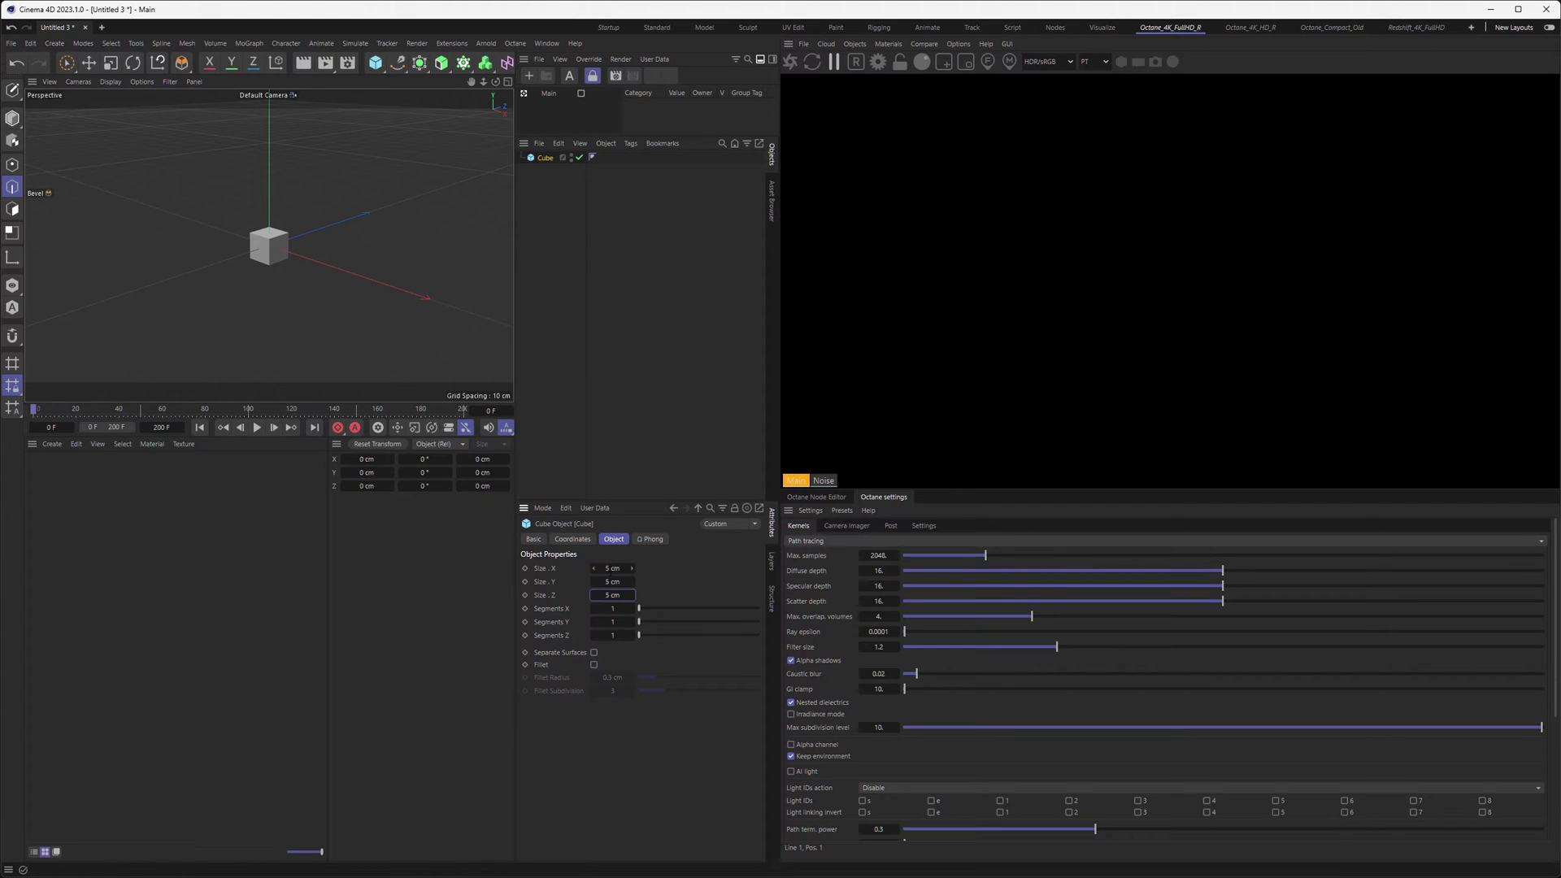
# Step: Add a Pyro tag to the cube using the command search
pyautogui.keyDown('alt'); pyautogui.moveTo(318, 256); pyautogui.dragTo(301, 320, button='middle'); pyautogui.keyUp('alt')
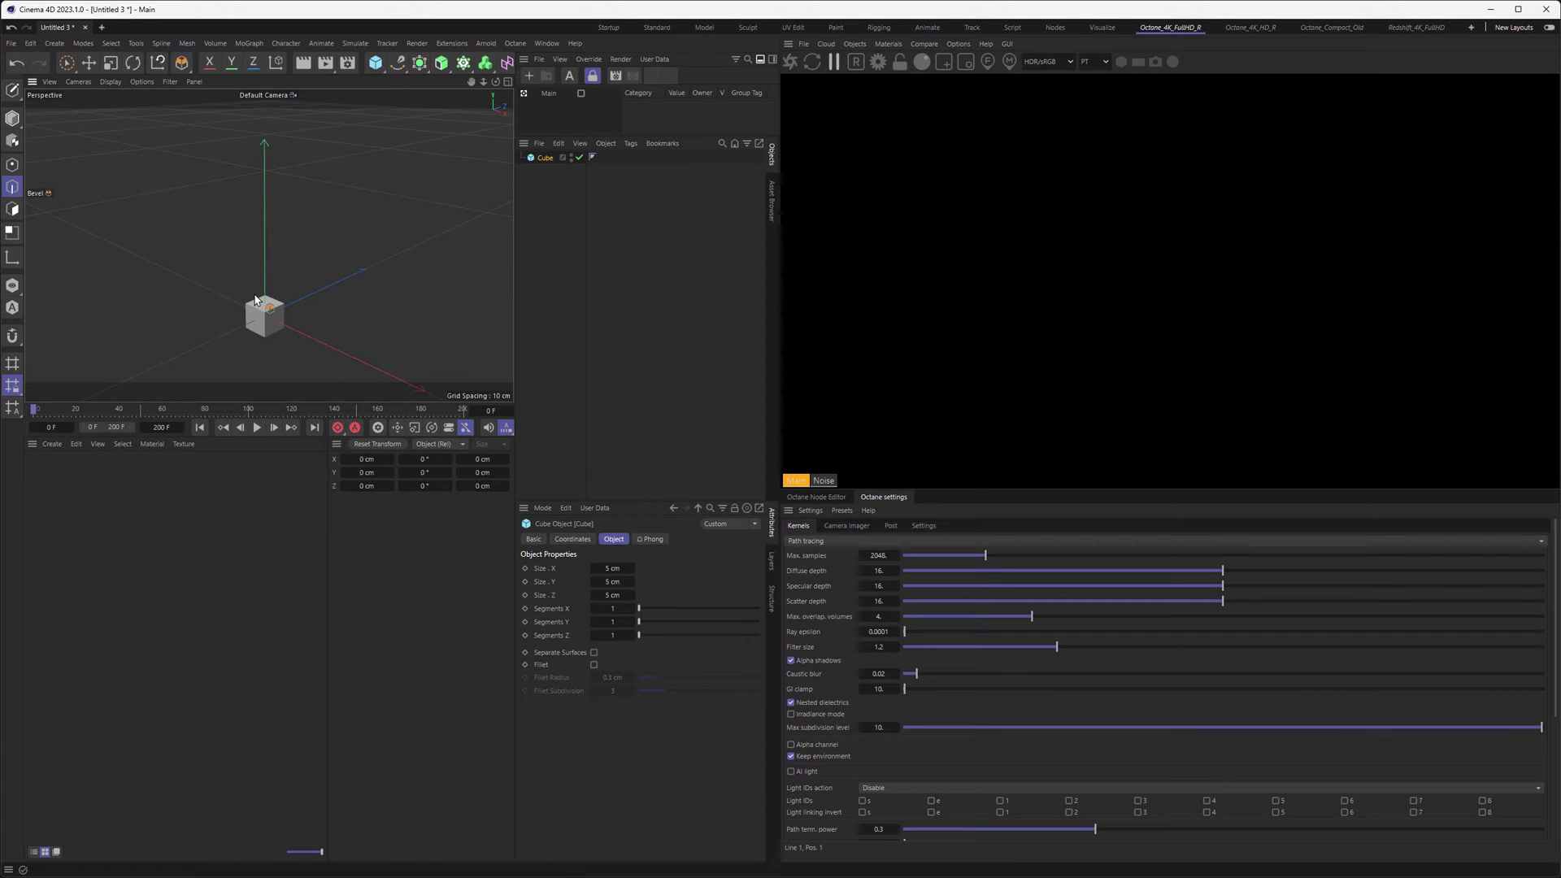
pyautogui.hotkey('shift', 'c')
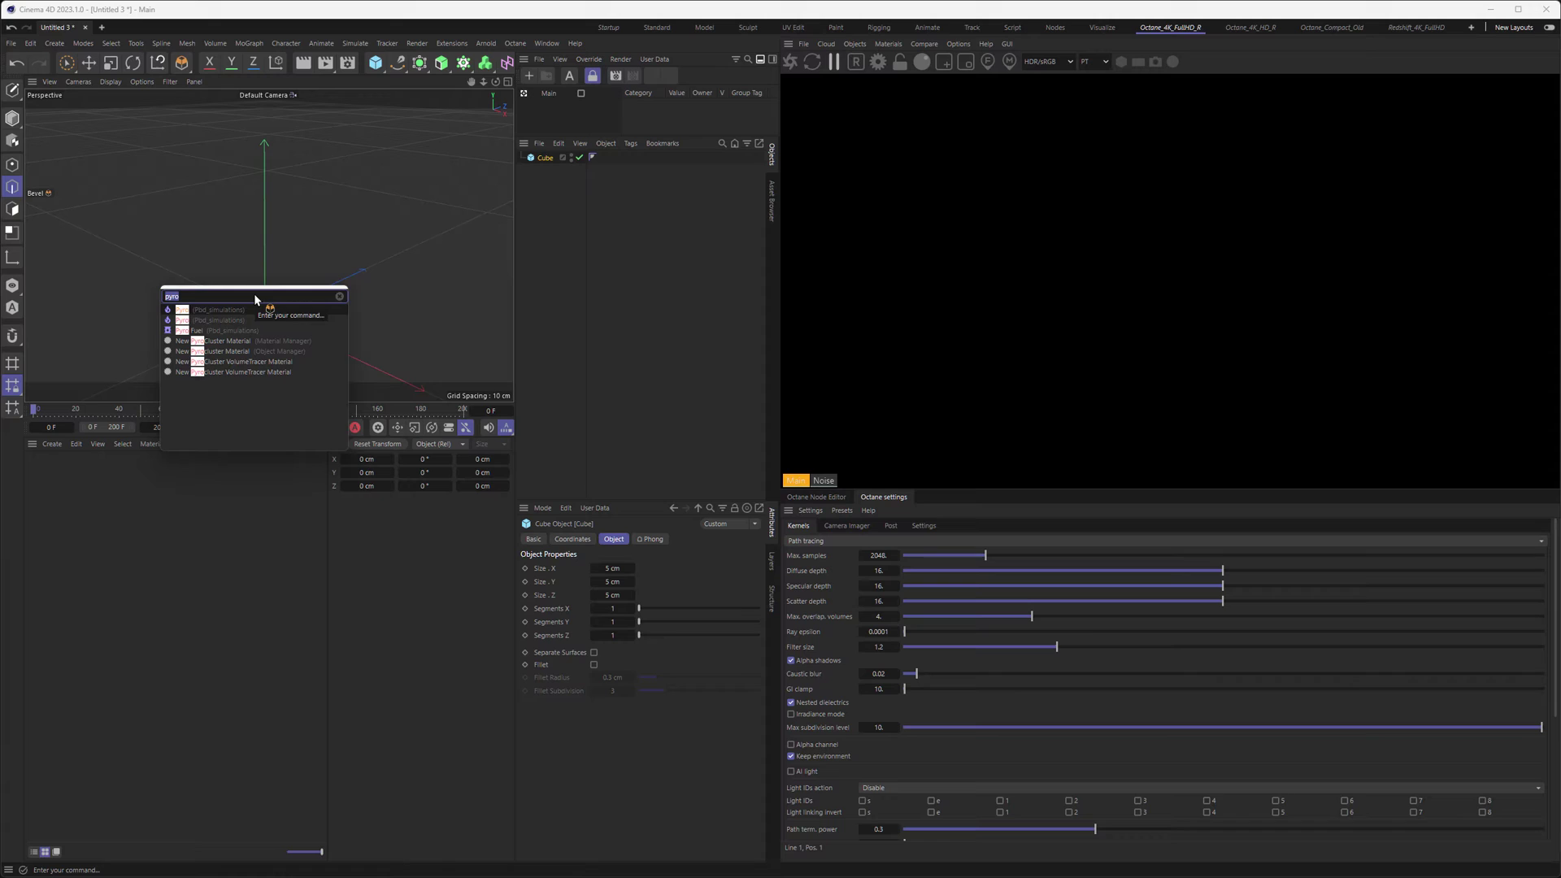
pyautogui.click(168, 310)
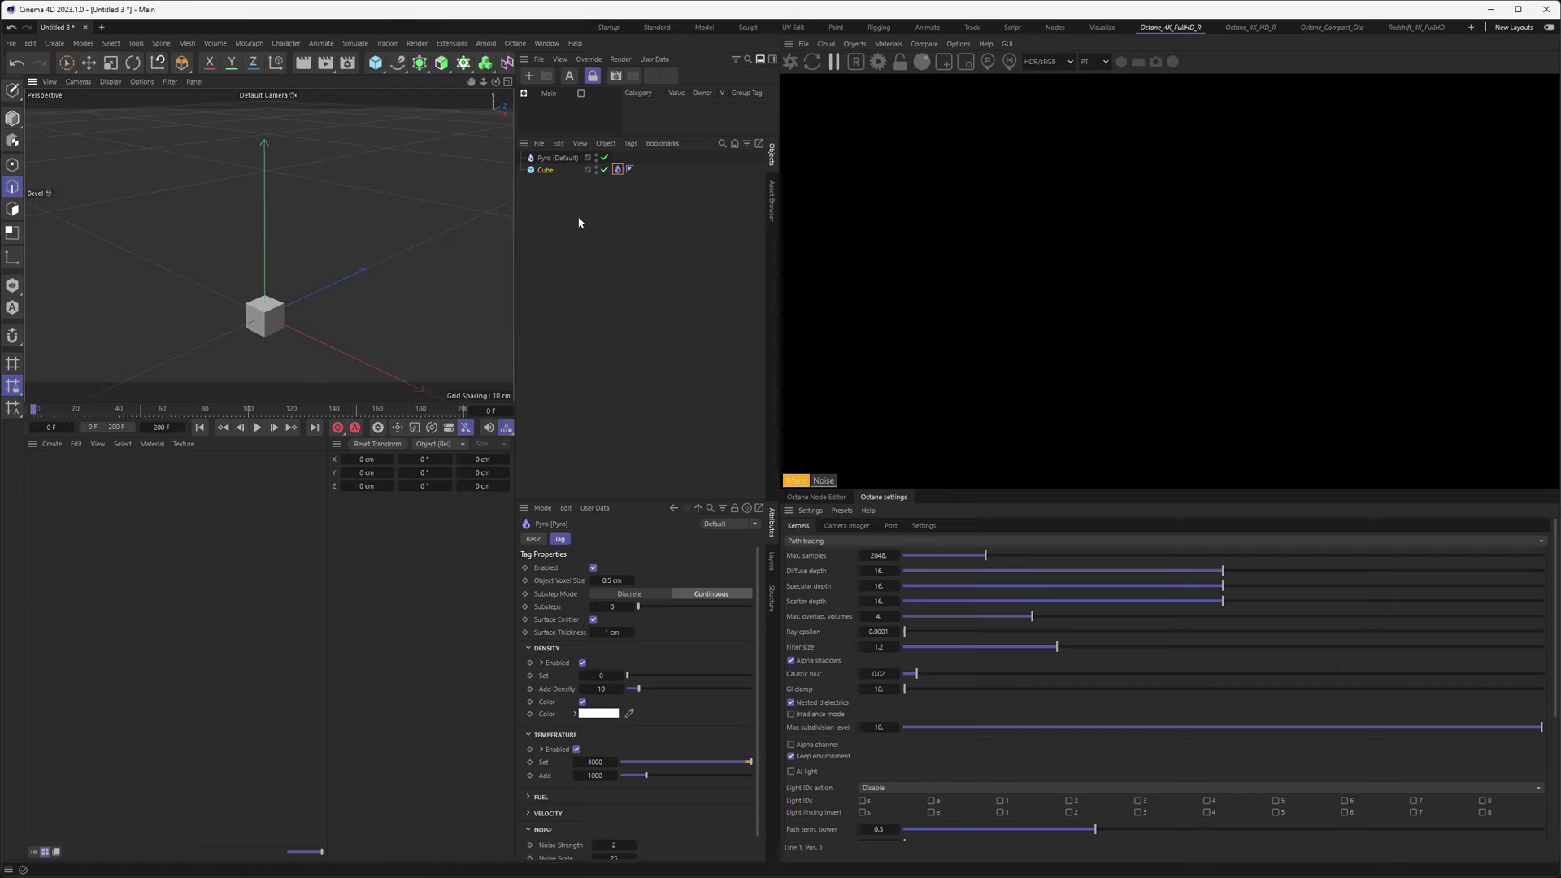
# Step: Play the pyro simulation, starting the Octane live render while it runs, and pause playback at frame 103
pyautogui.click(557, 158)
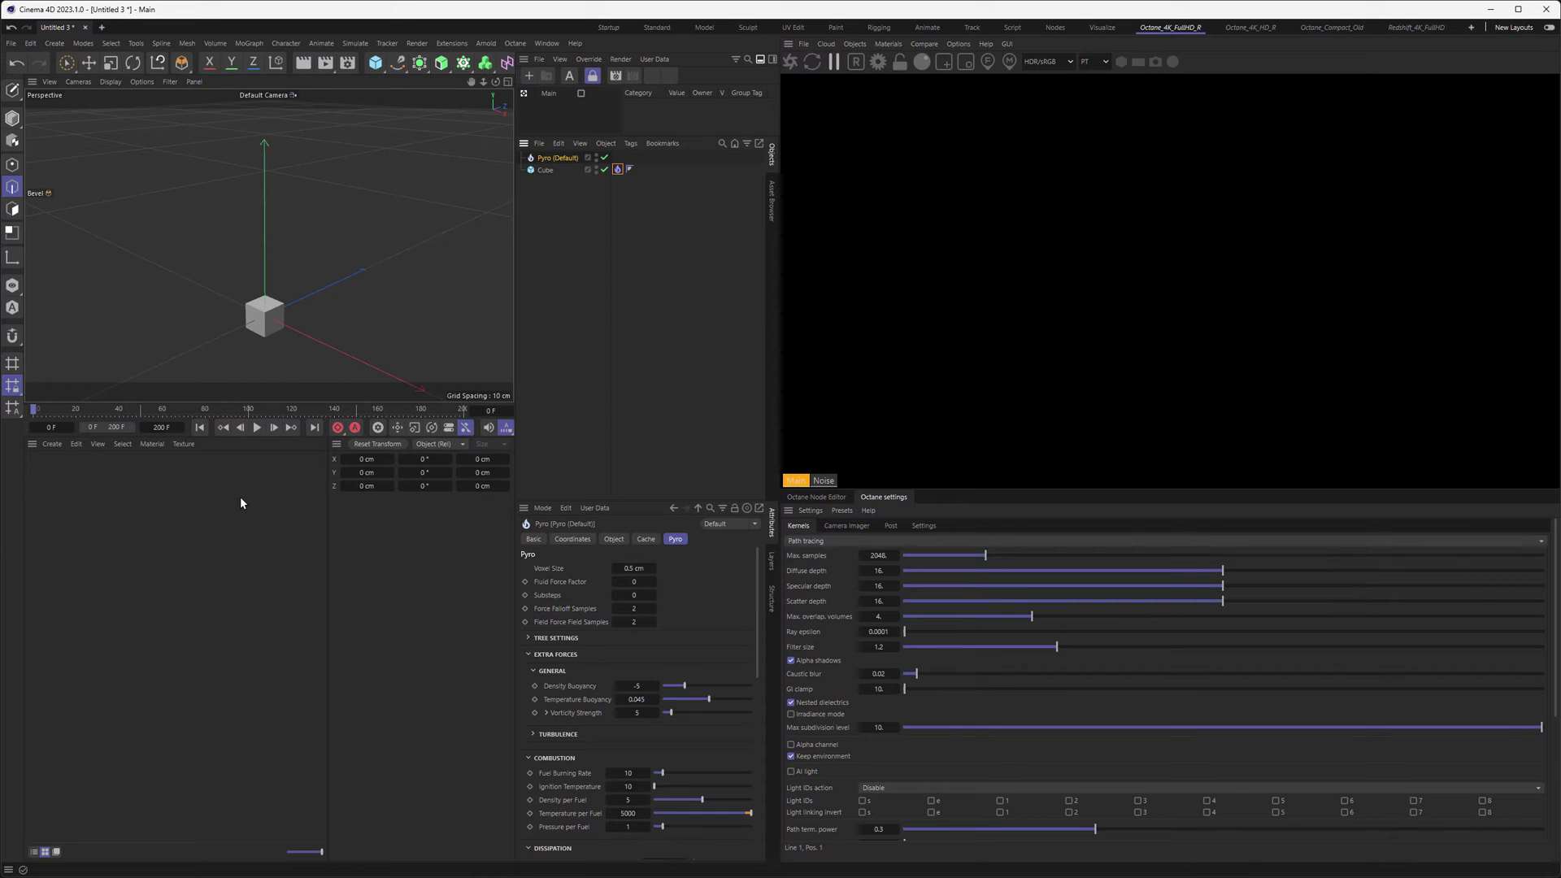
pyautogui.click(256, 427)
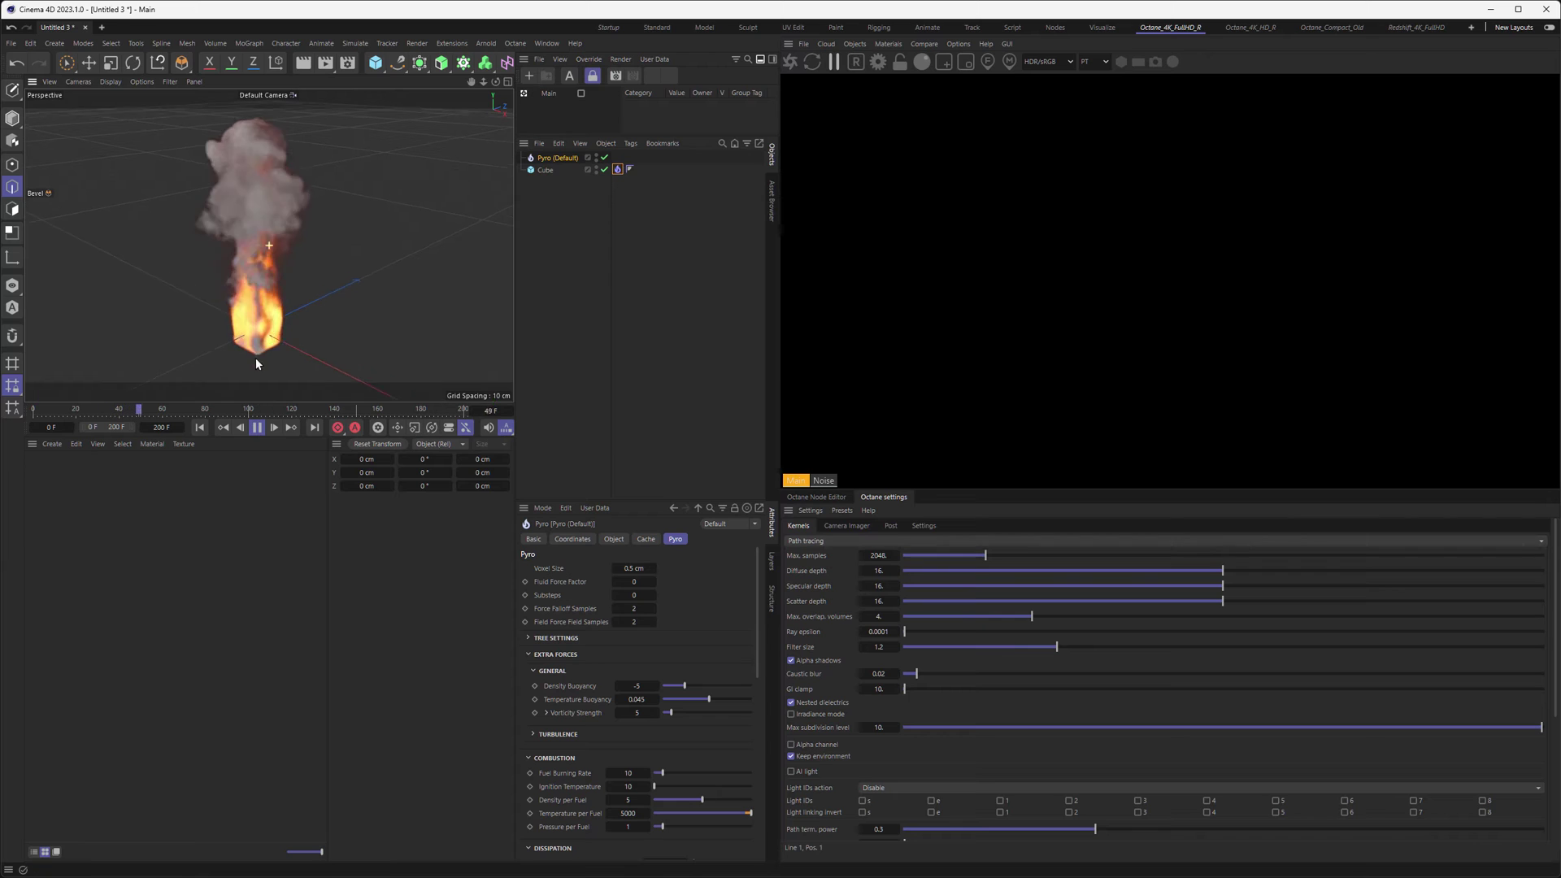
pyautogui.scroll(-4, 255, 358)
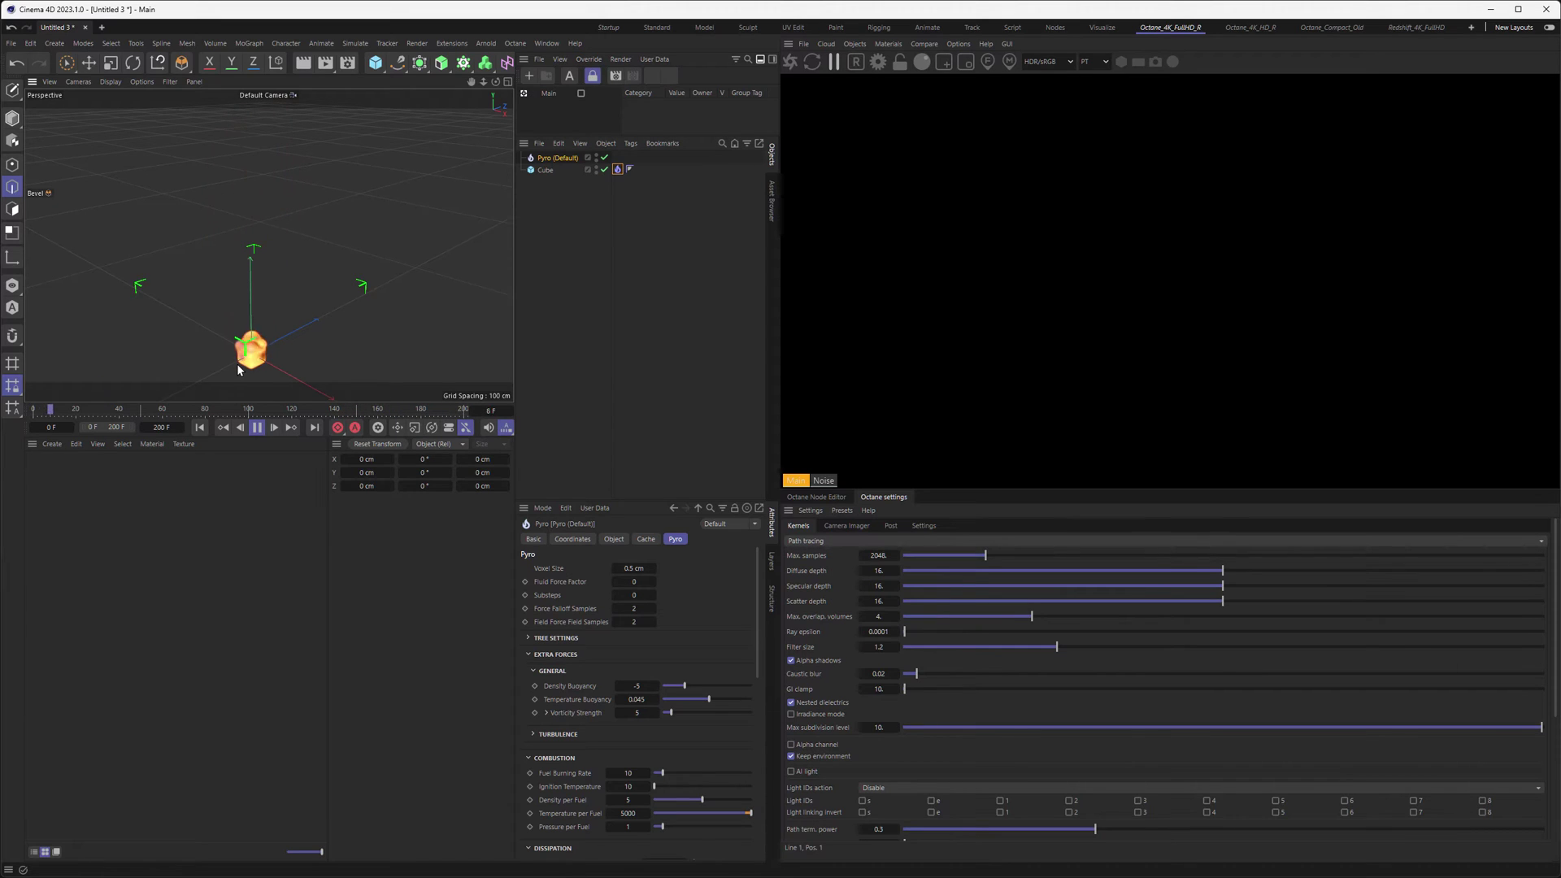
pyautogui.click(791, 70)
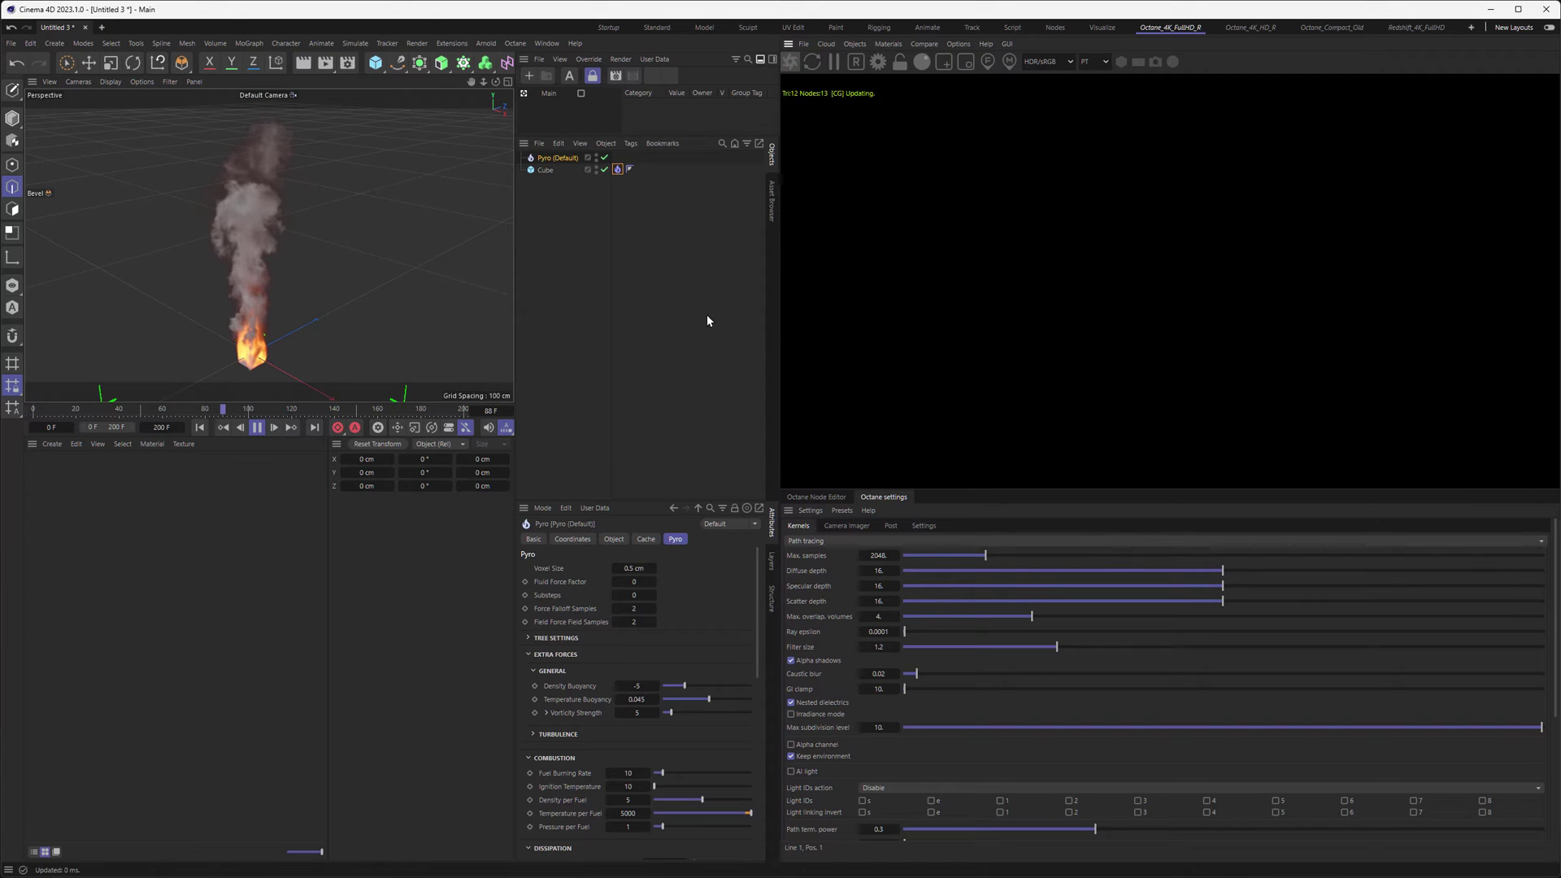
pyautogui.click(257, 427)
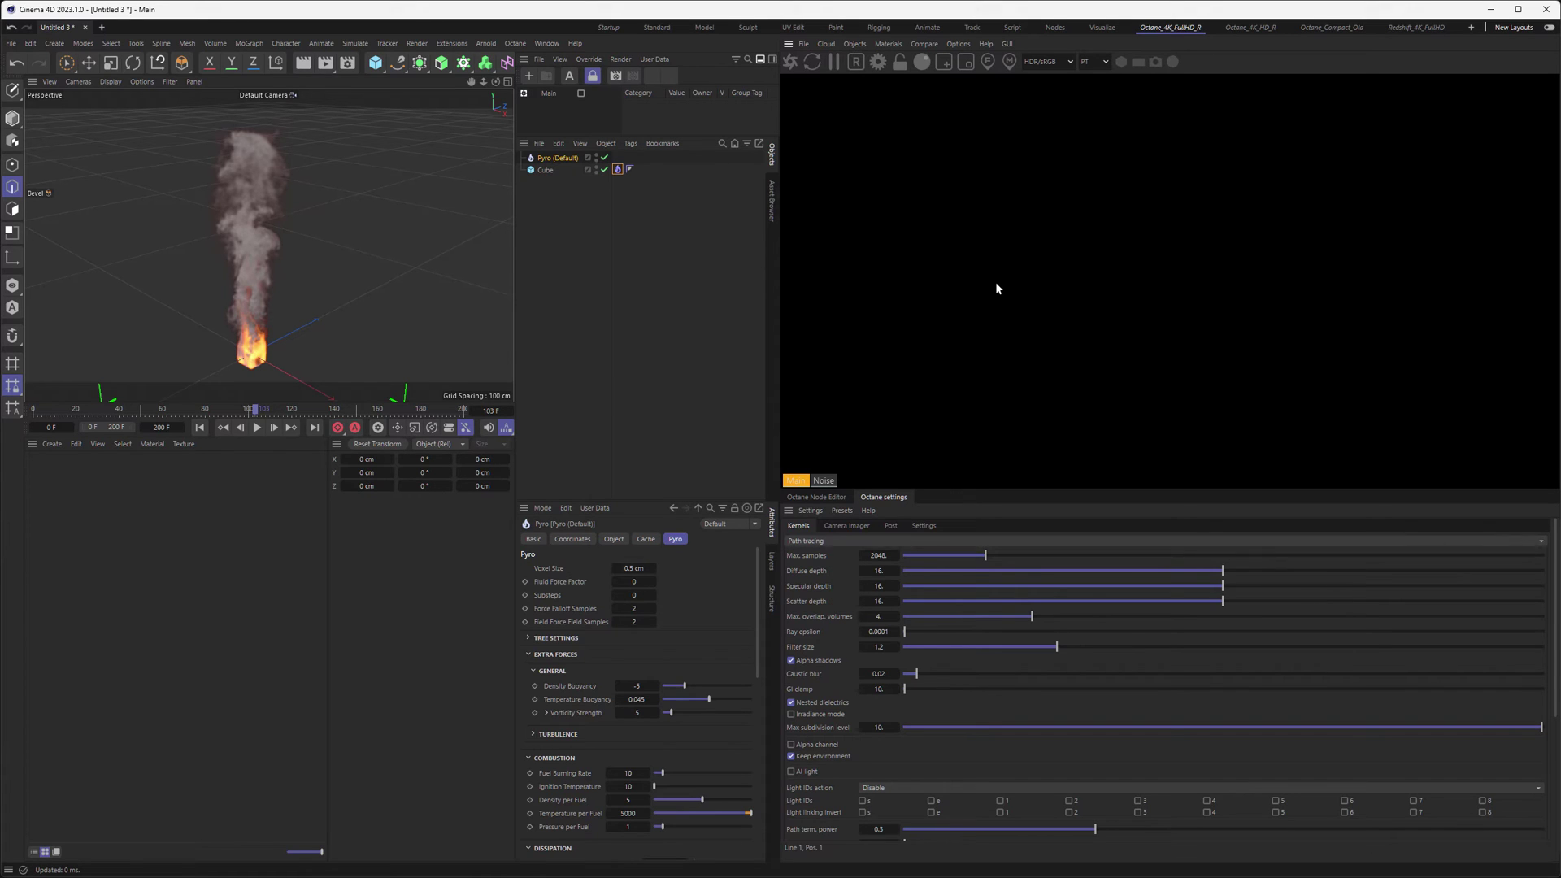
# Step: Add an Octane HDRI environment and load canada_montreal_home_pierre_bathroom-3K.exr as its image texture
pyautogui.scroll(-5, 441, 63)
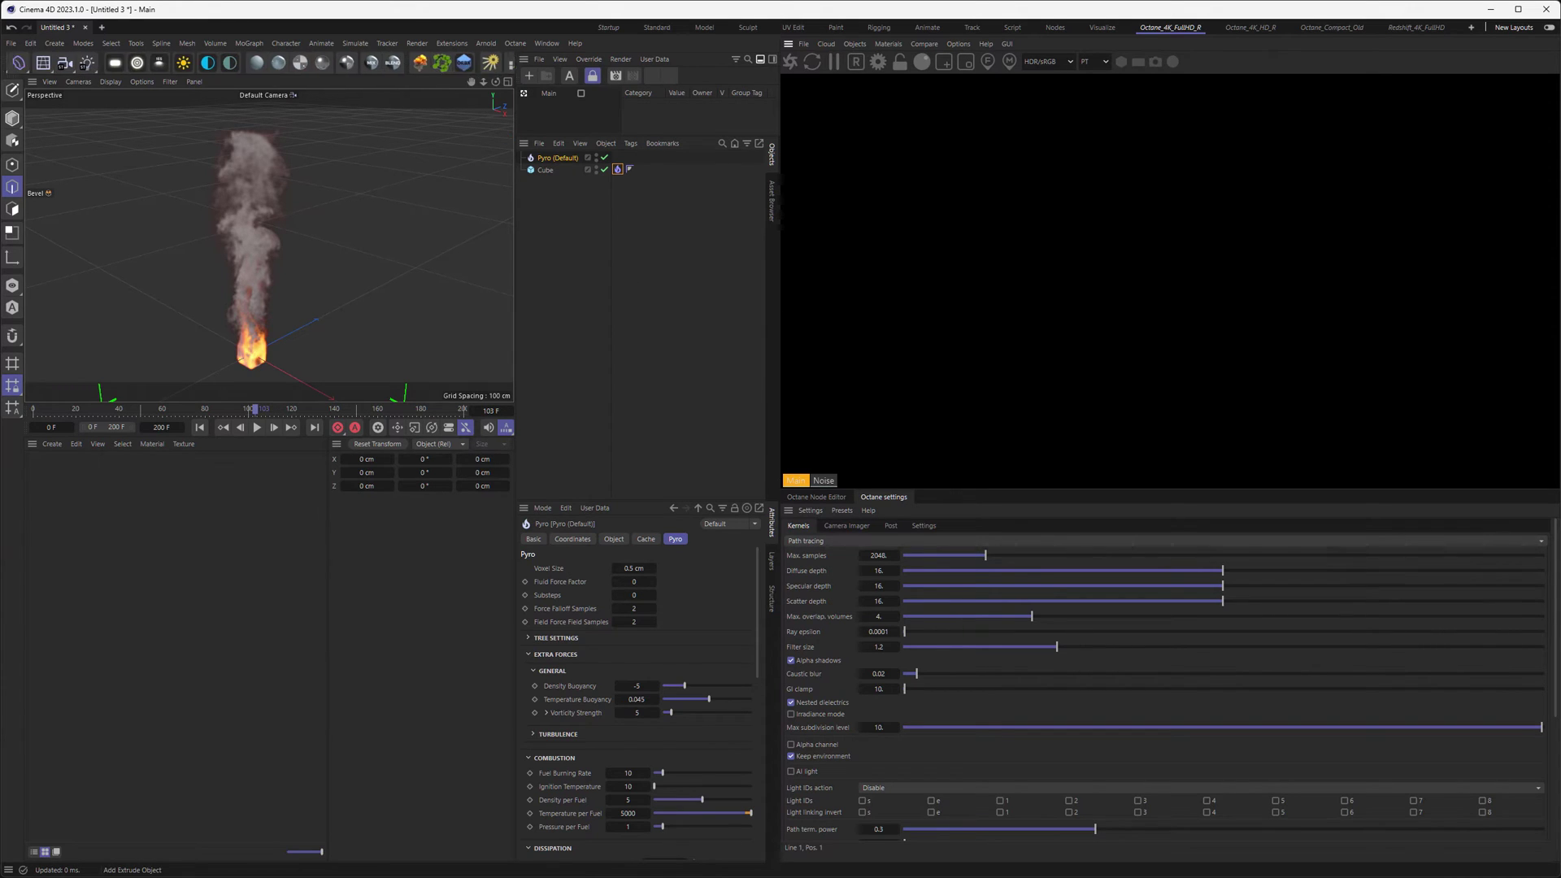
pyautogui.click(185, 63)
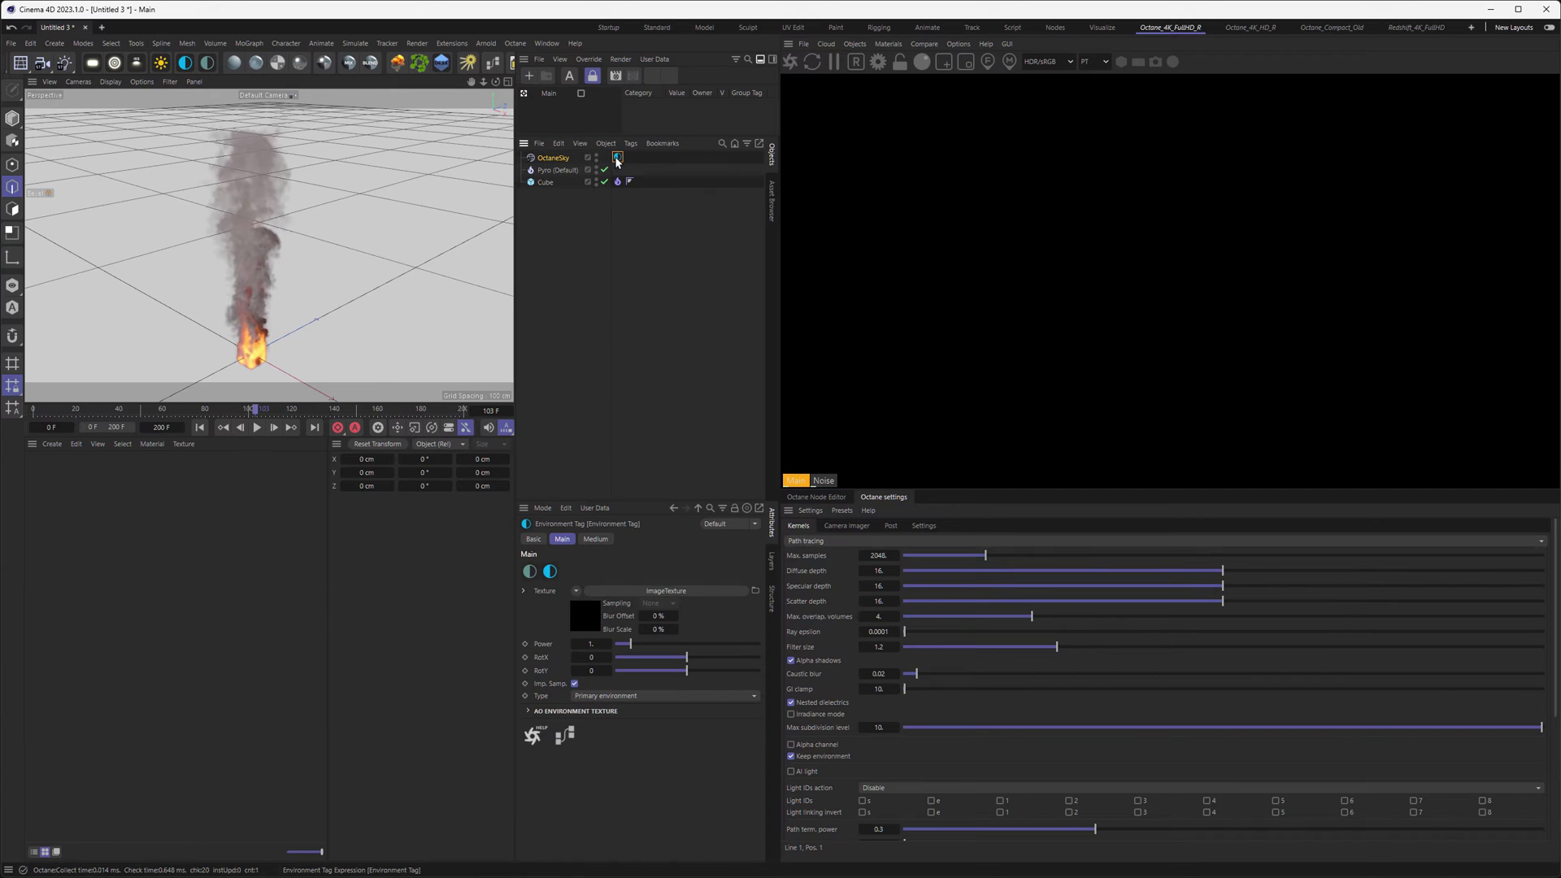
pyautogui.click(609, 591)
pyautogui.click(754, 566)
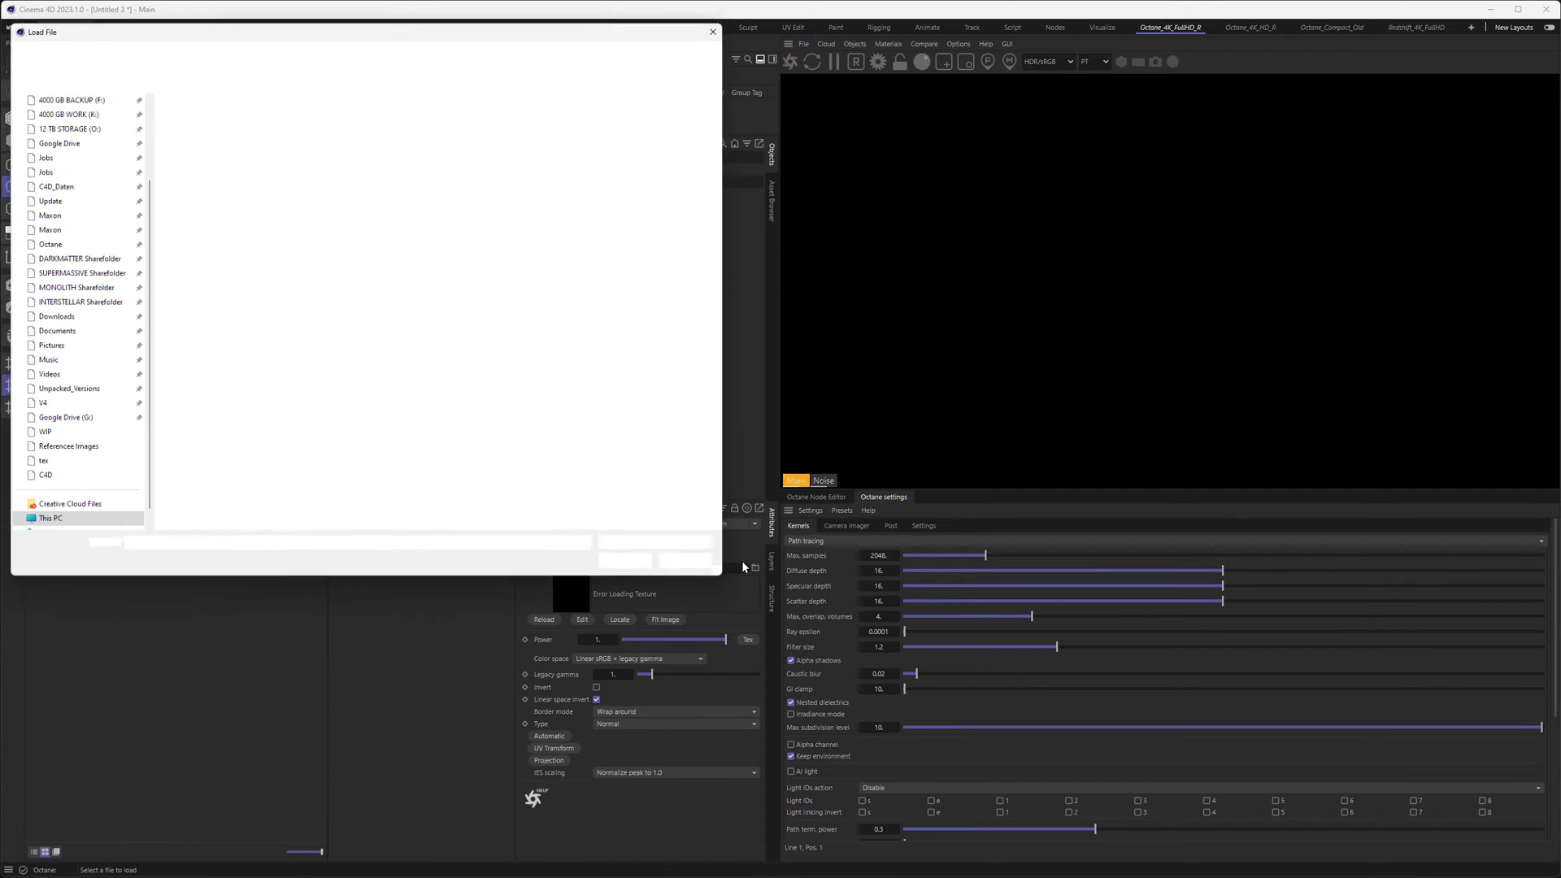
pyautogui.doubleClick(536, 185)
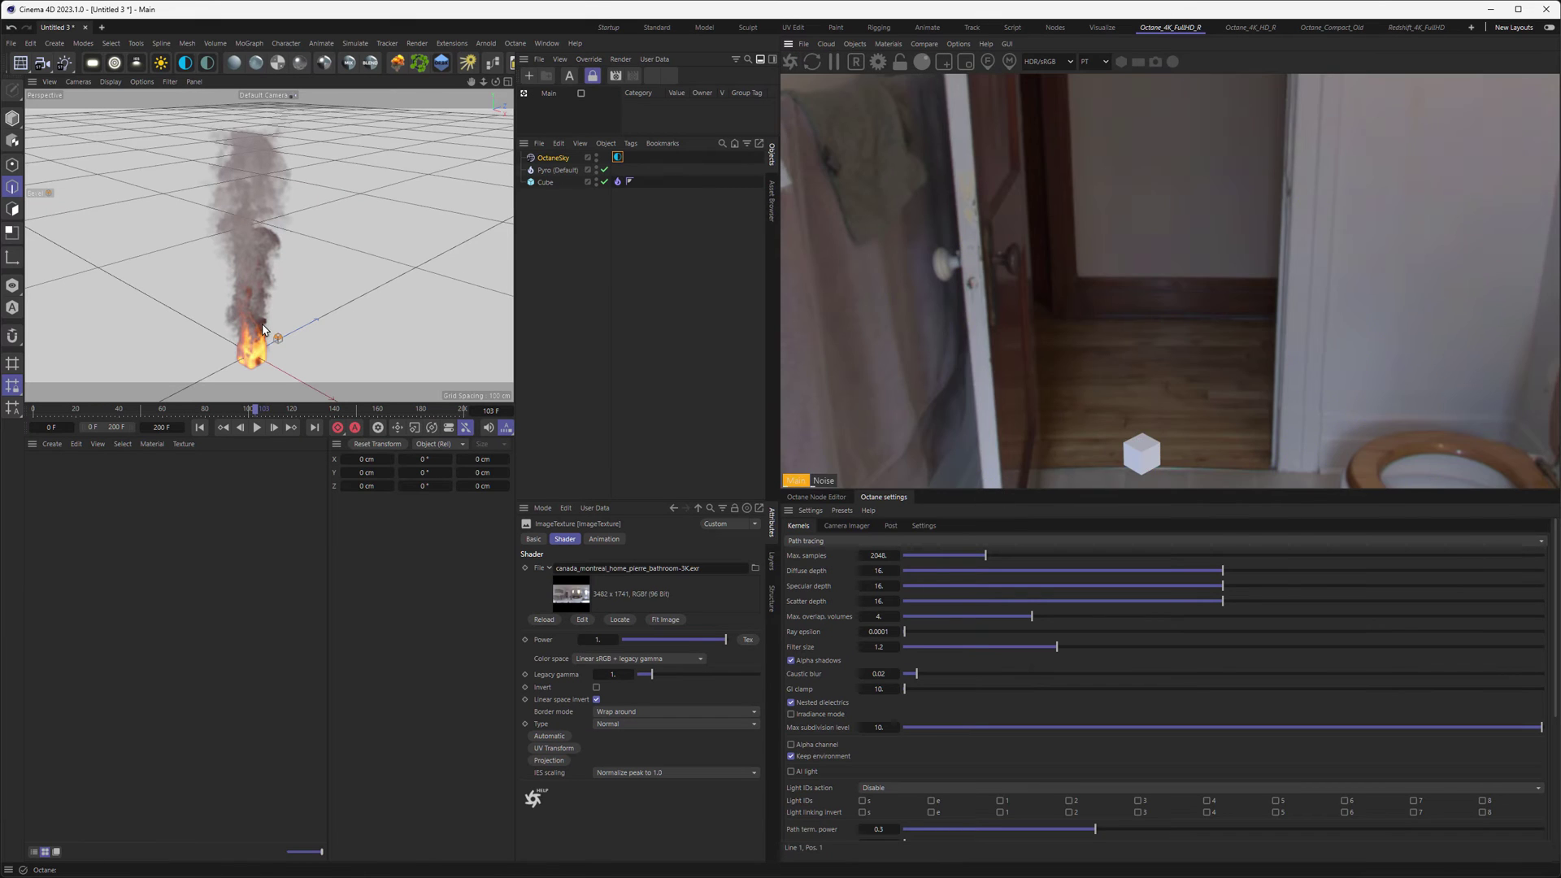
# Step: Add a second Octane sky as a texture environment and set its RGB color to 0.05 in all three channels
pyautogui.keyDown('alt'); pyautogui.moveTo(265, 330); pyautogui.dragTo(268, 325); pyautogui.keyUp('alt')
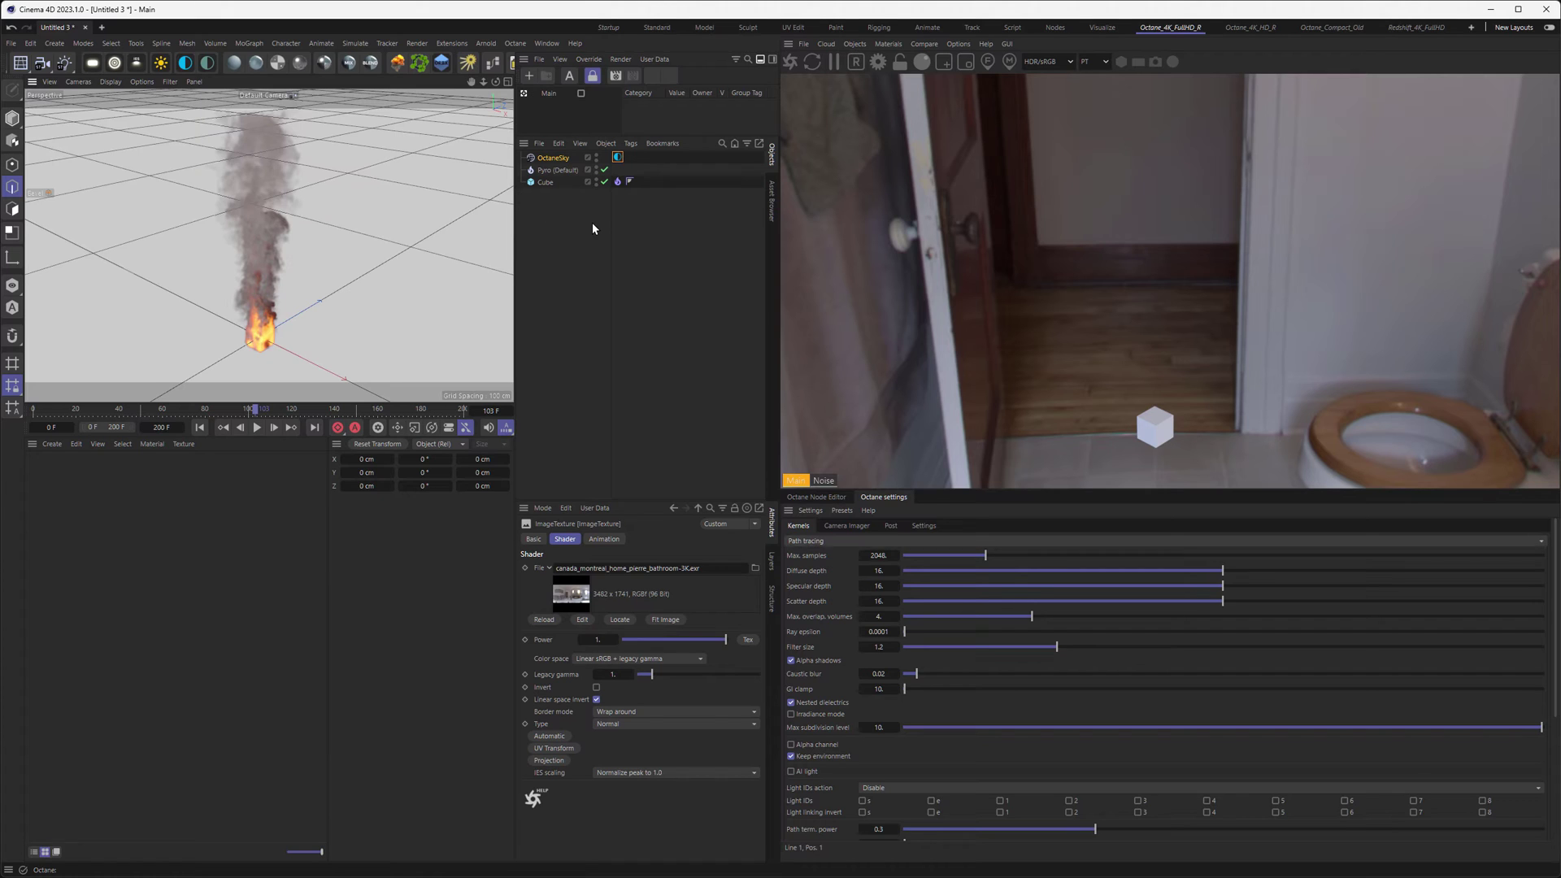
pyautogui.click(204, 63)
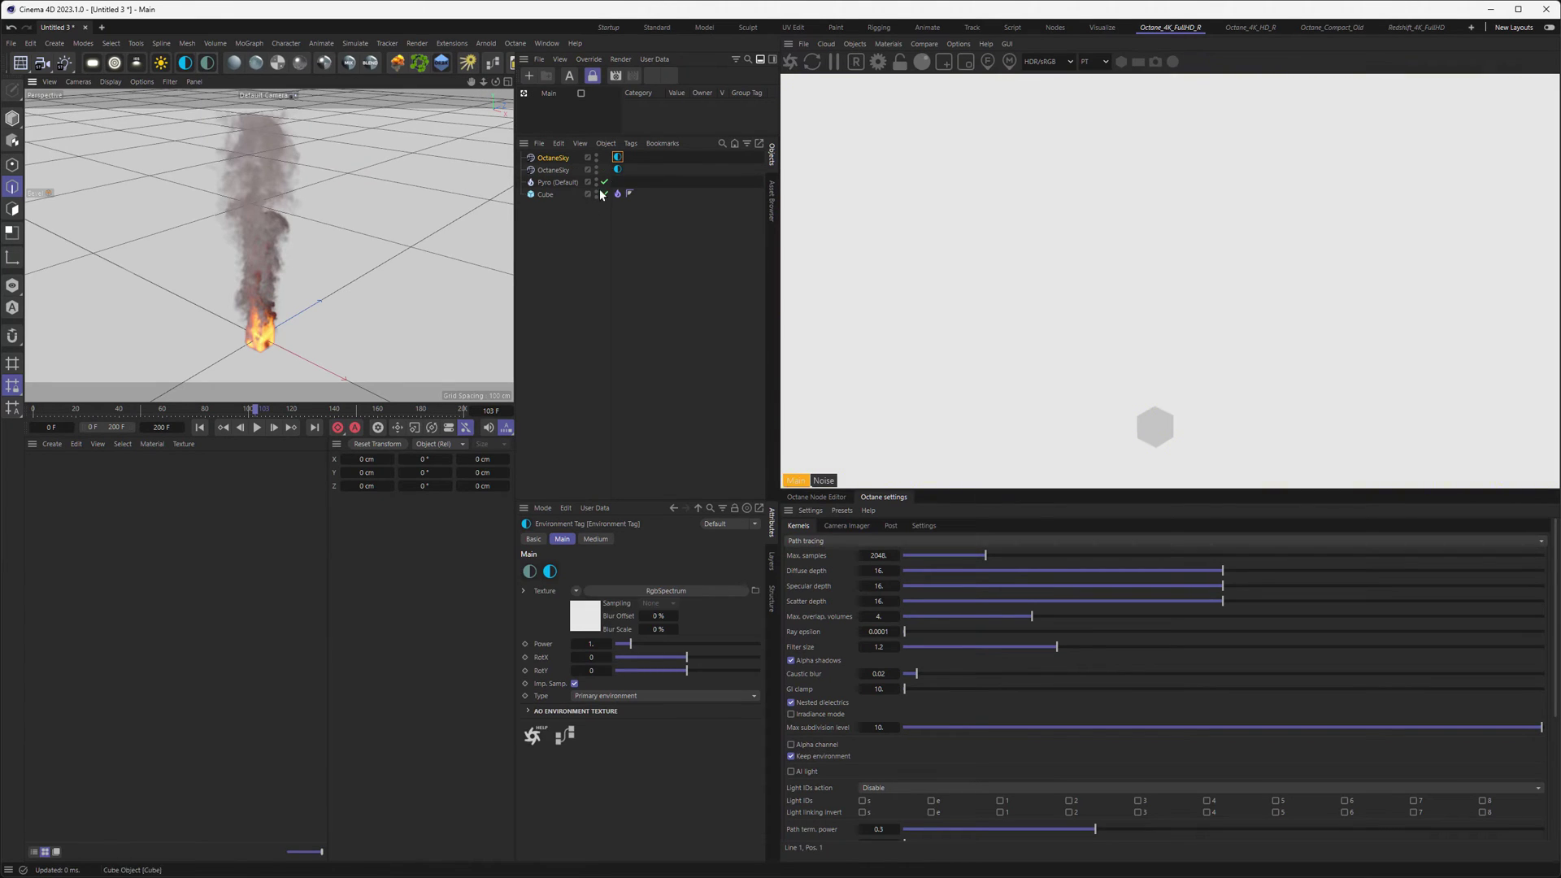
pyautogui.click(587, 590)
pyautogui.click(589, 579)
pyautogui.write('0')
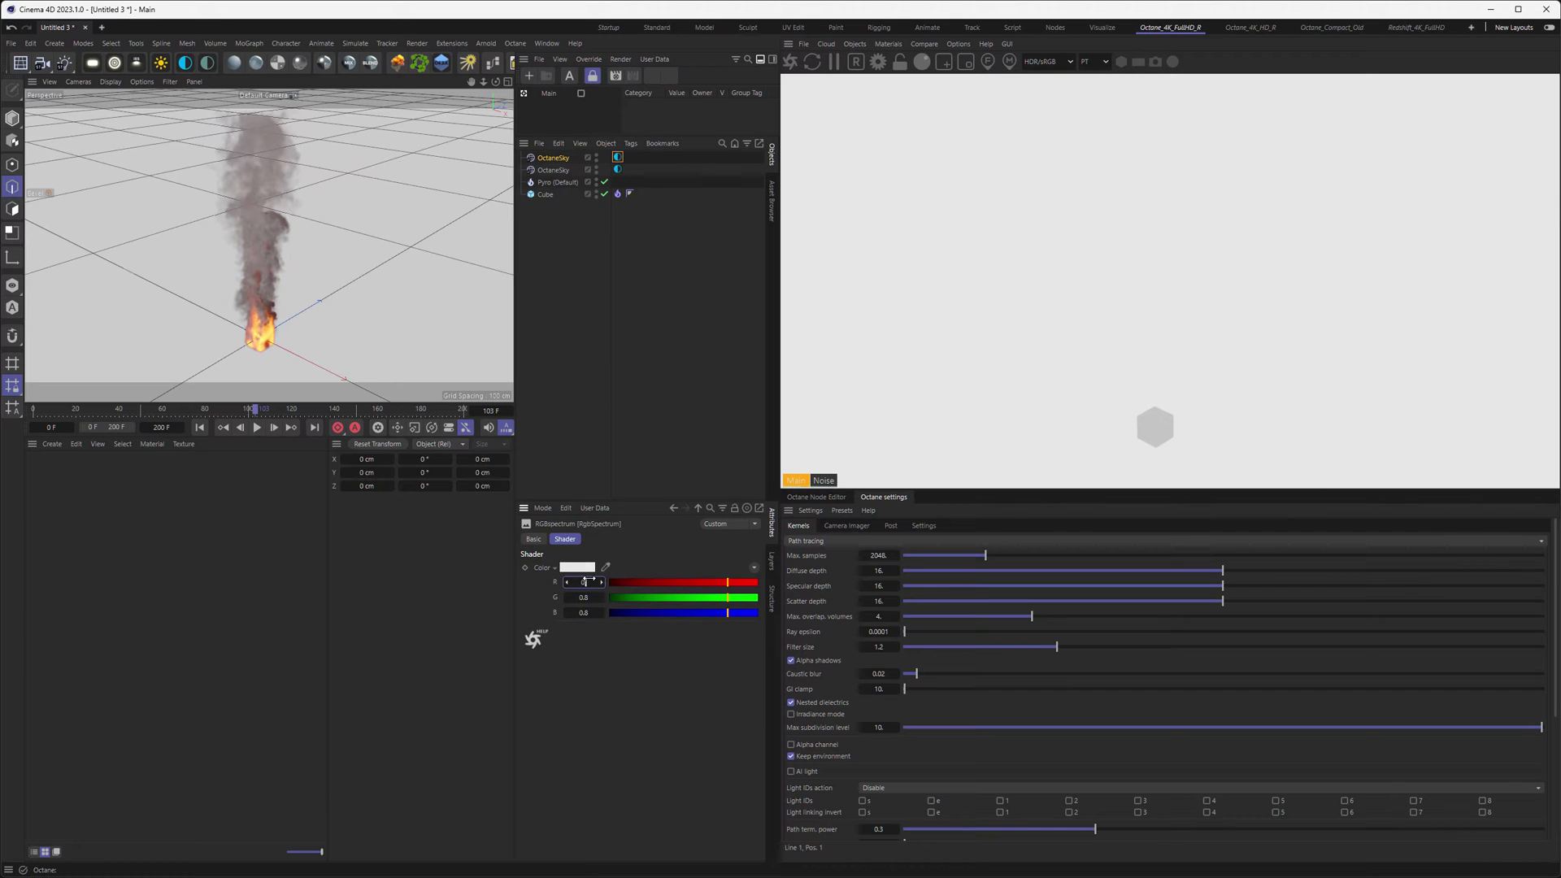
pyautogui.write('.05')
pyautogui.press('Tab')
pyautogui.write('0.05')
pyautogui.press('Tab')
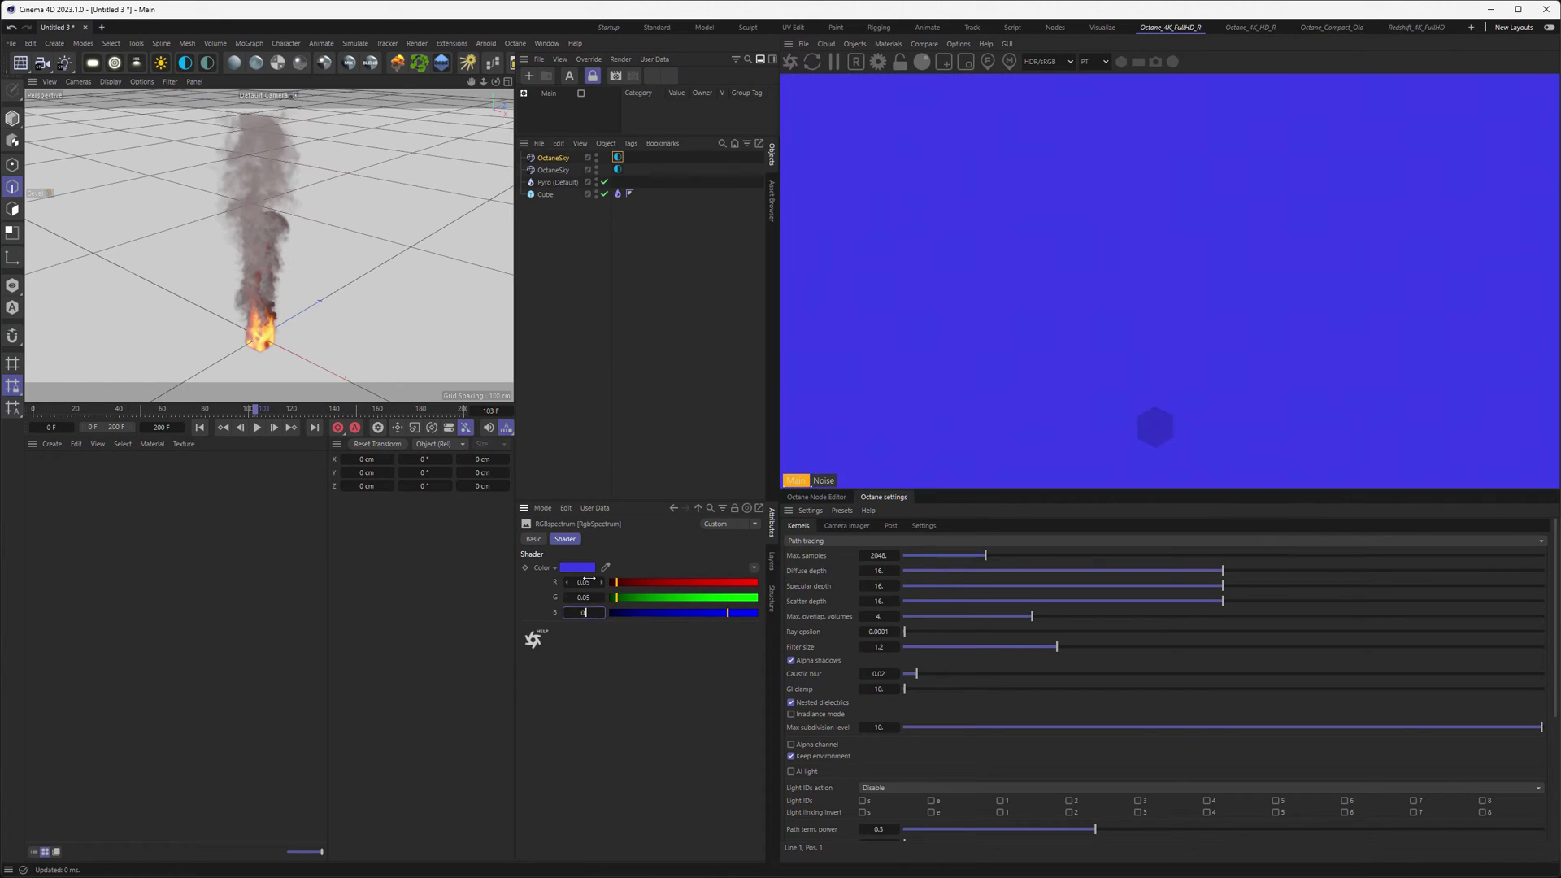
pyautogui.write('0.05')
pyautogui.press('Return')
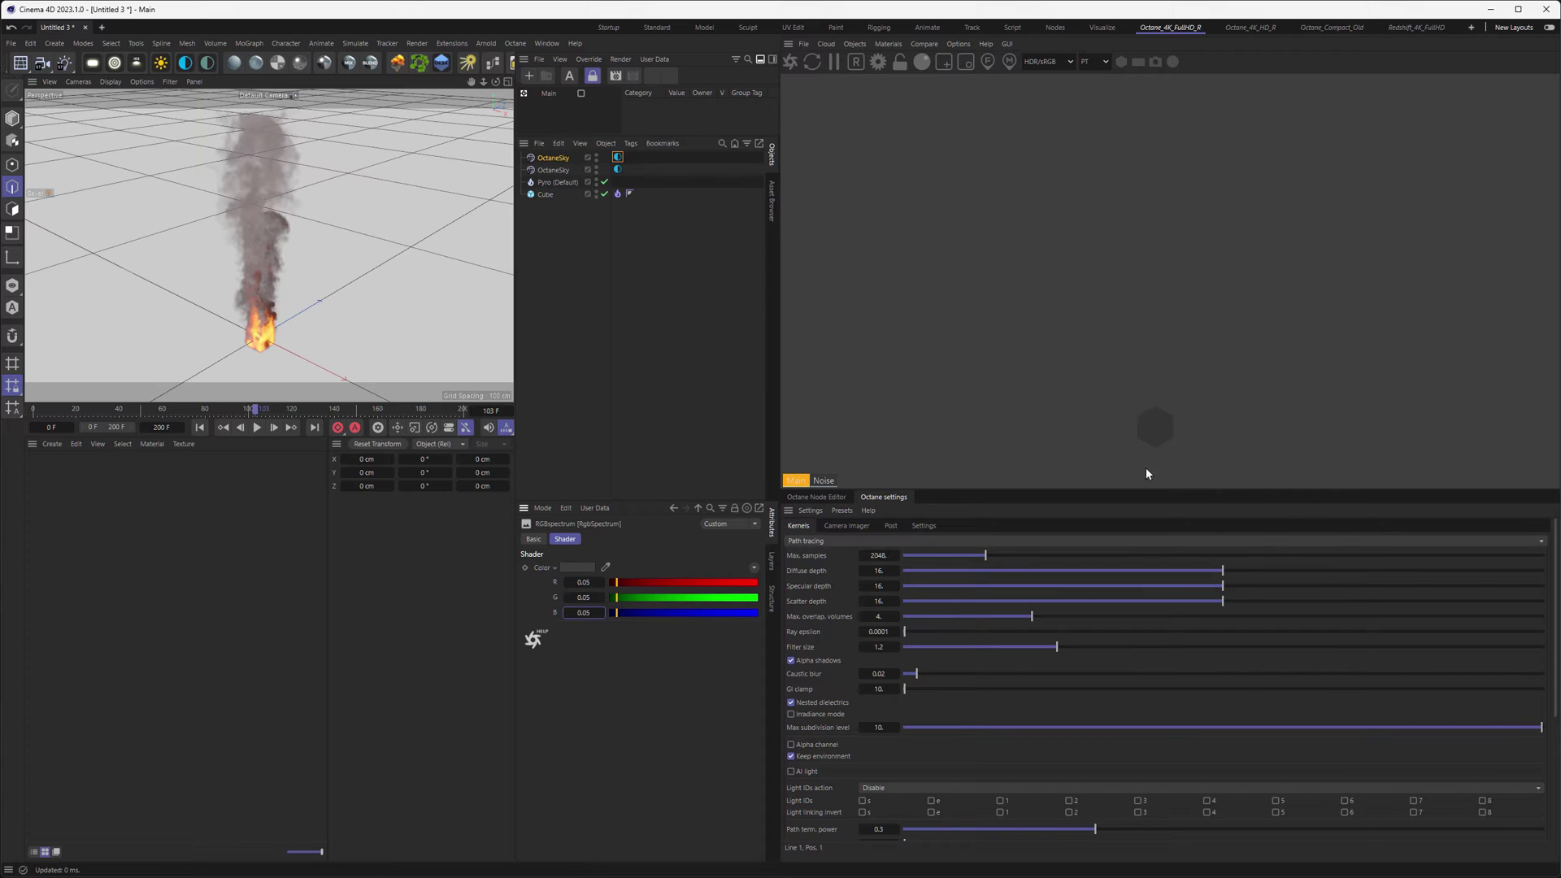
# Step: Set the dark grey sky's environment type to Visible environment
pyautogui.click(617, 157)
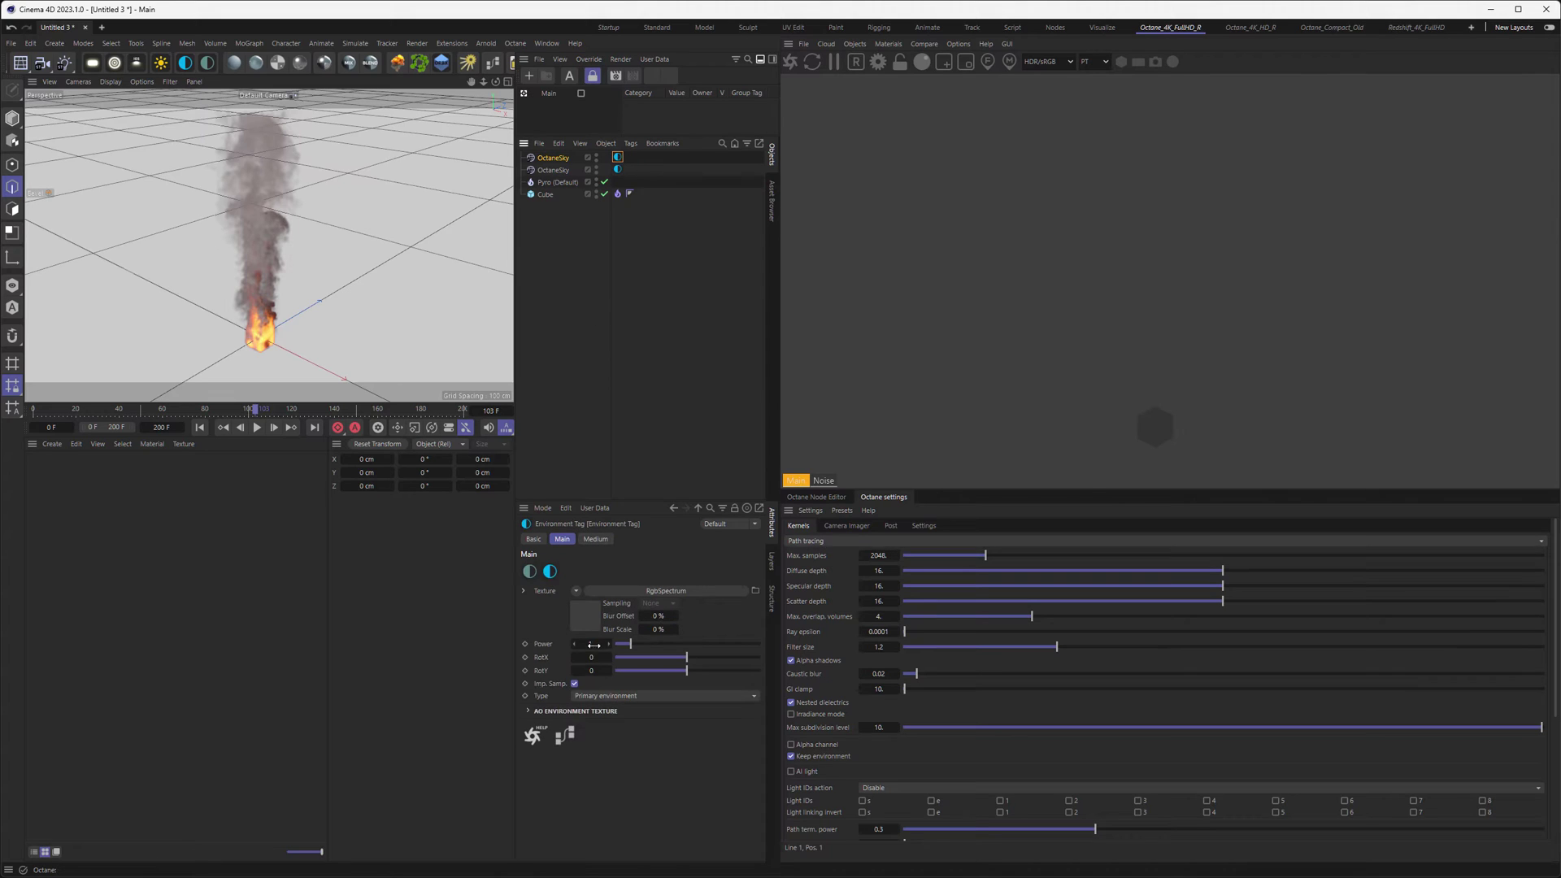
pyautogui.click(603, 693)
pyautogui.click(602, 720)
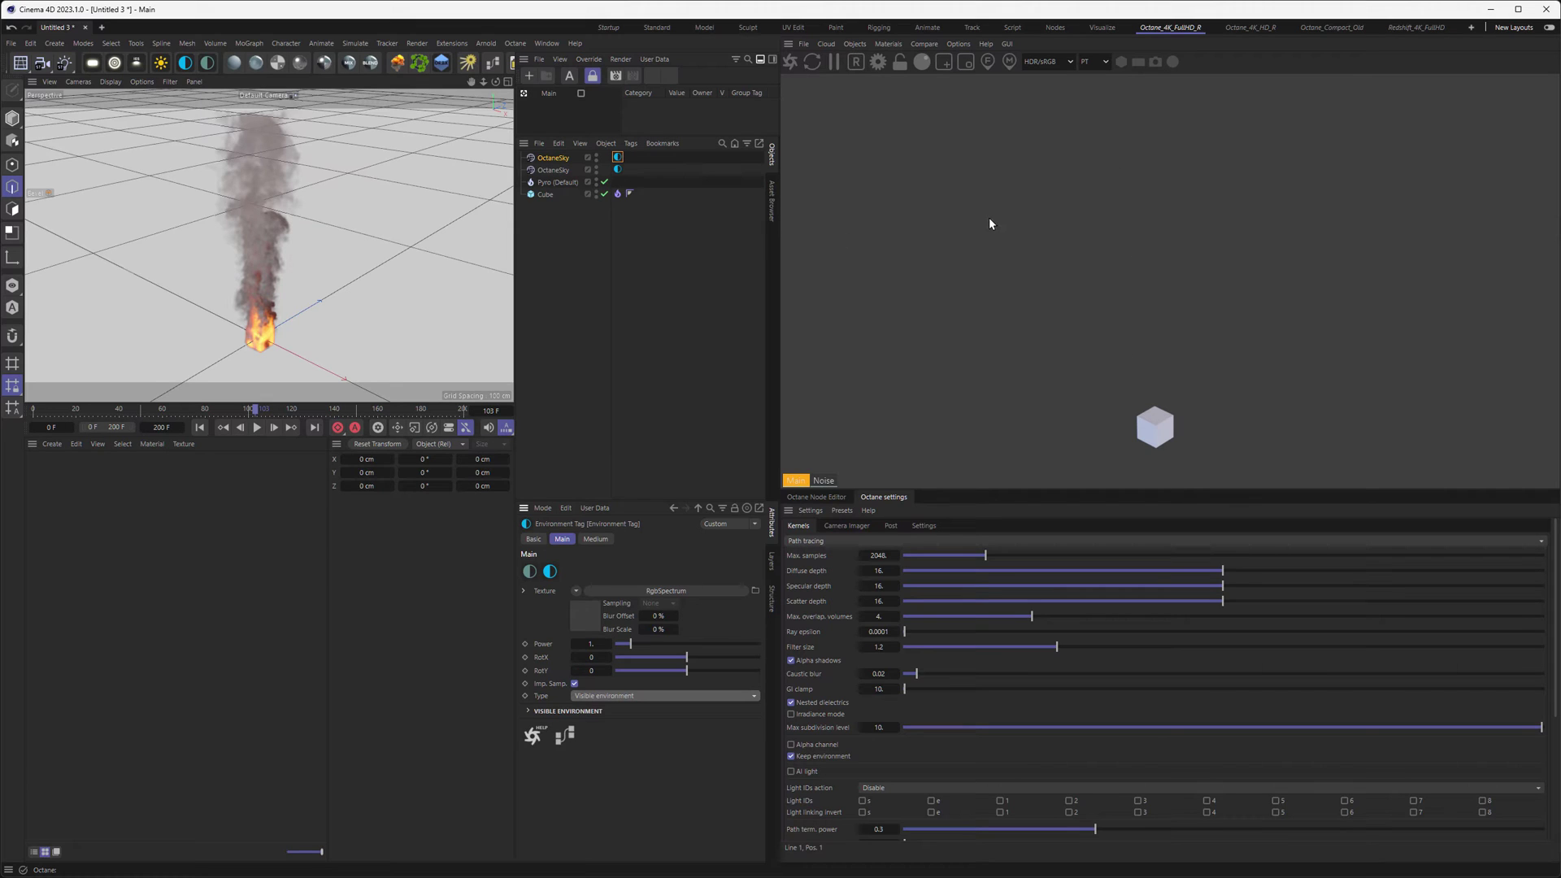
# Step: Rename the sky with the bathroom image as HDRI and the dark grey sky as BG
pyautogui.doubleClick(553, 170)
pyautogui.write('HDRI')
pyautogui.hotkey('shift', 'Tab')
pyautogui.write('BG')
pyautogui.press('Return')
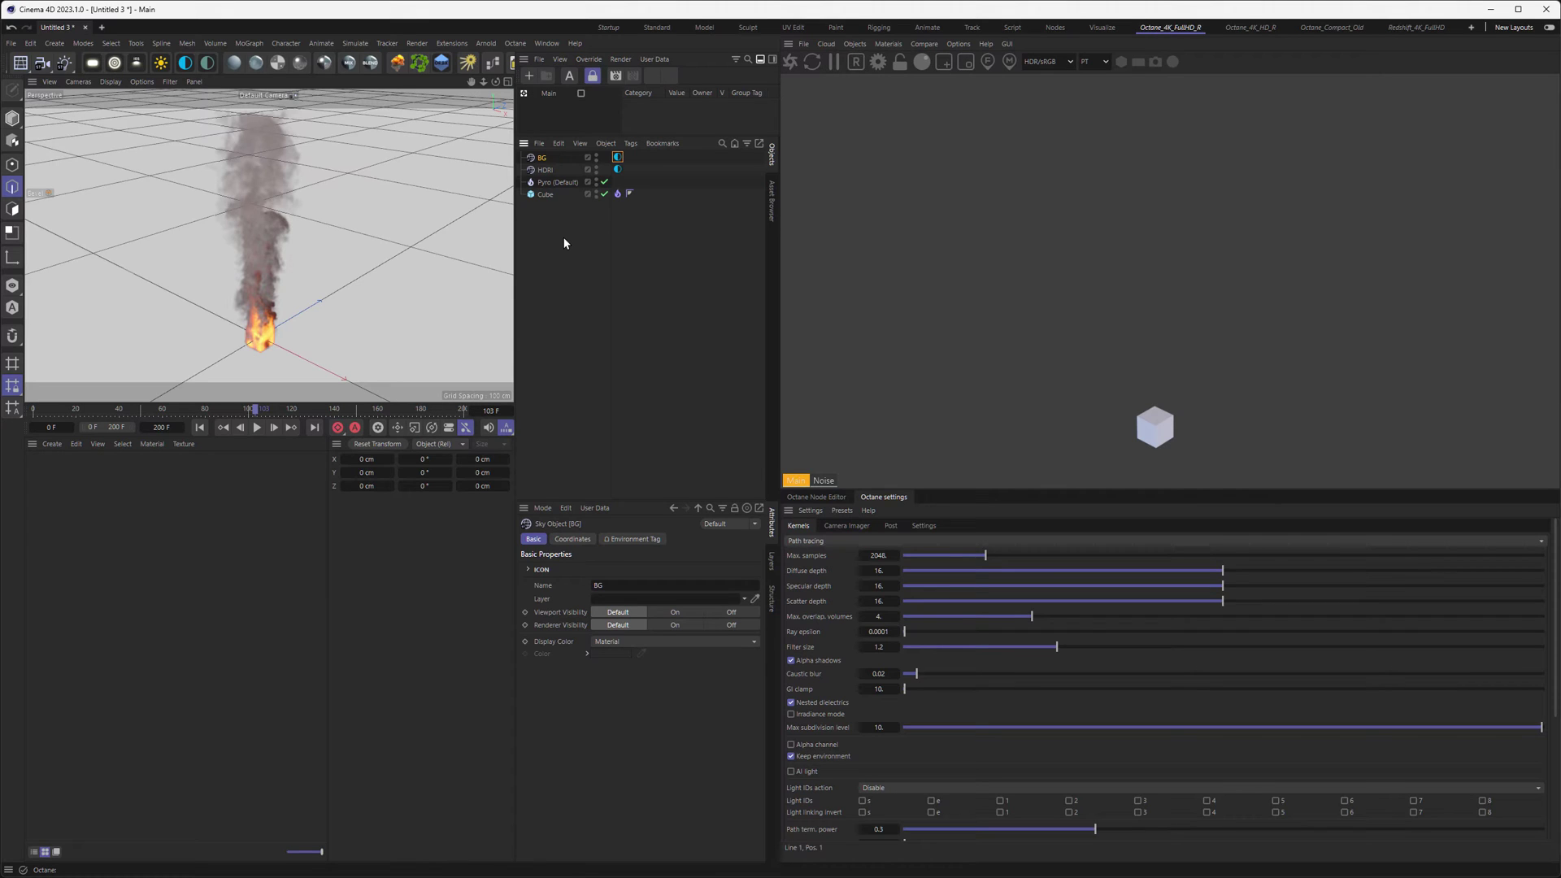
# Step: Switch off the Velocity channel in the Pyro object's properties
pyautogui.click(562, 182)
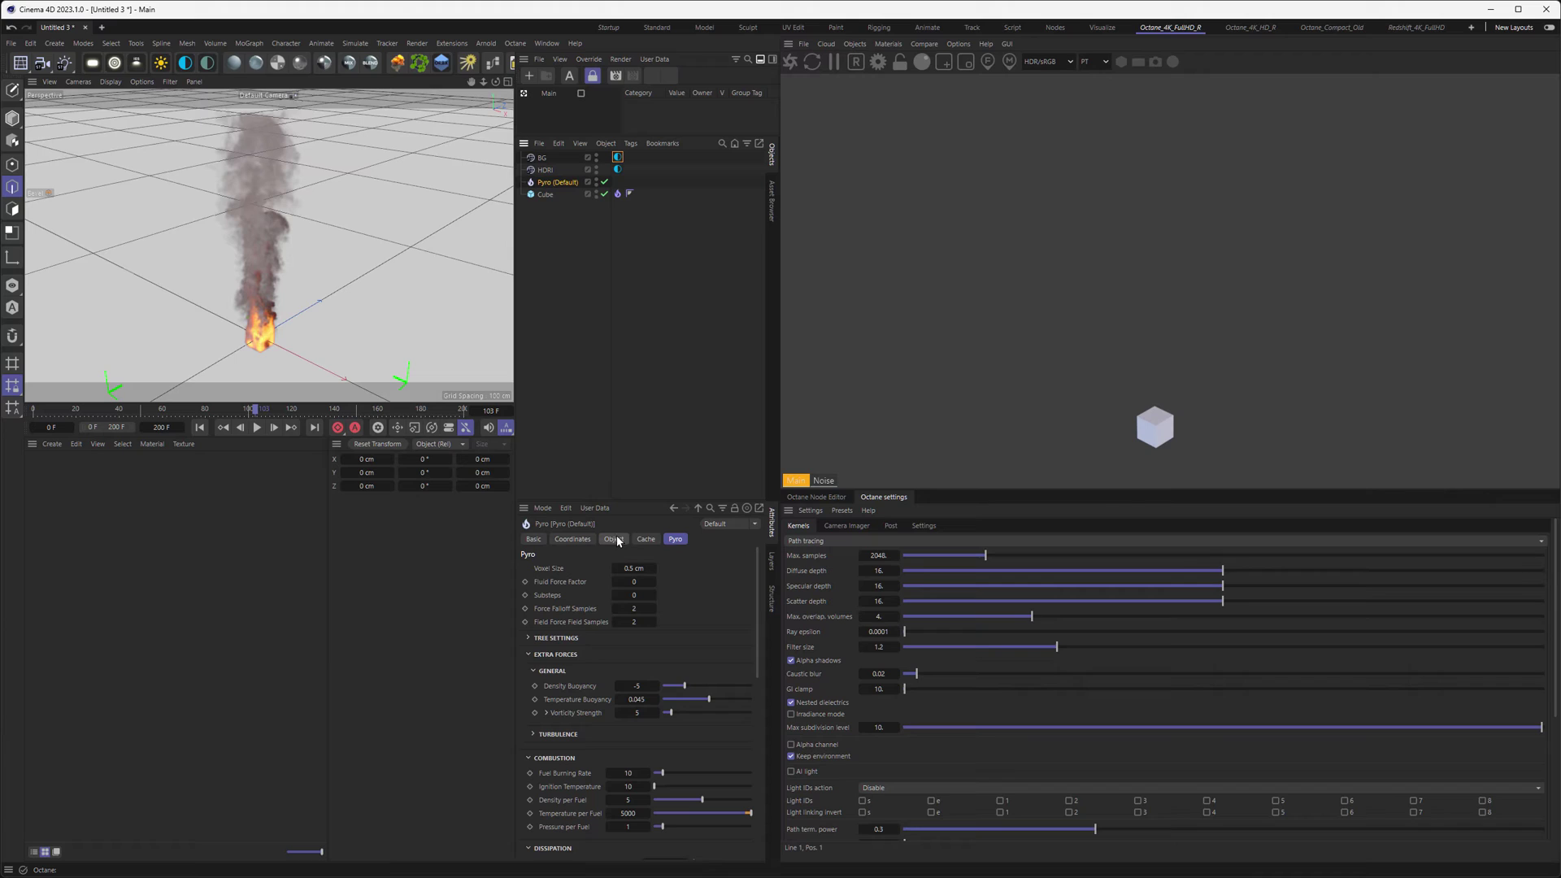
pyautogui.click(645, 539)
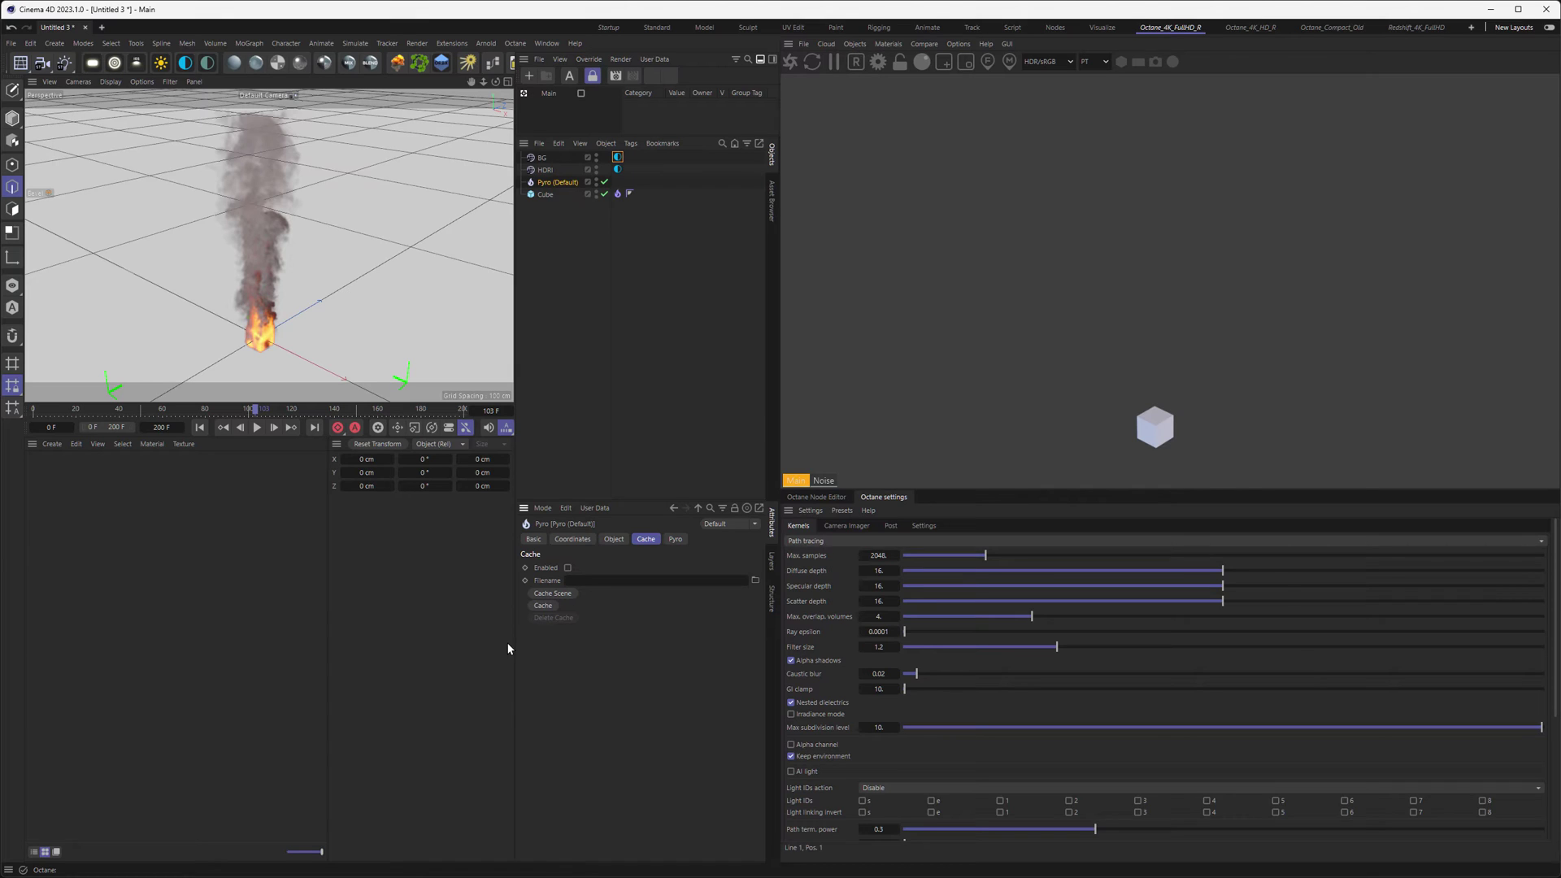
pyautogui.click(615, 540)
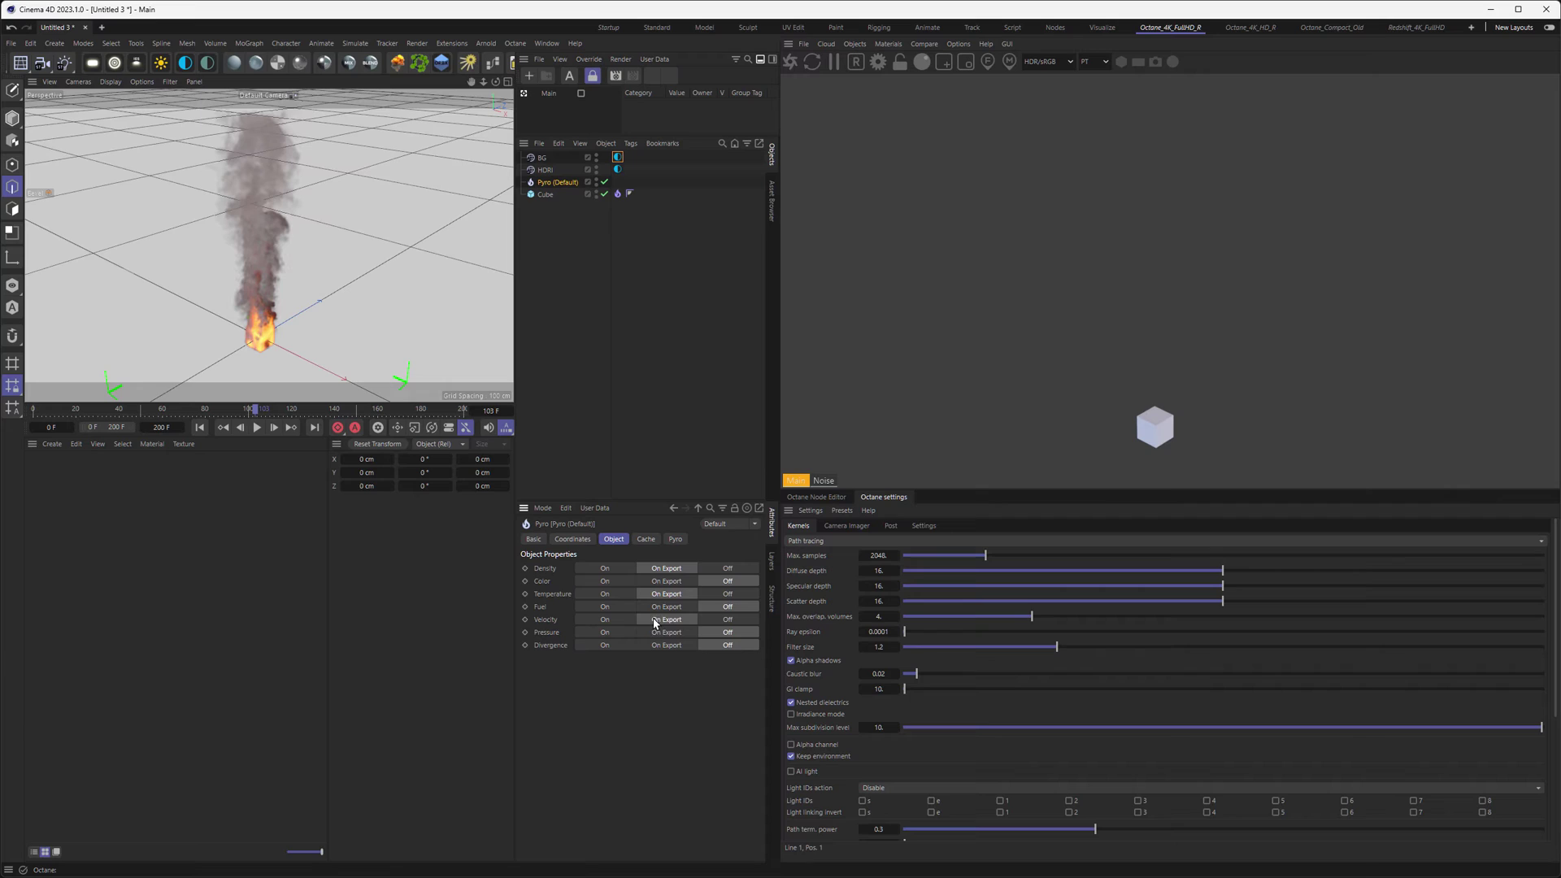
pyautogui.click(721, 621)
# Step: Shorten the project's maximum time to 100 frames in the project settings
pyautogui.click(648, 540)
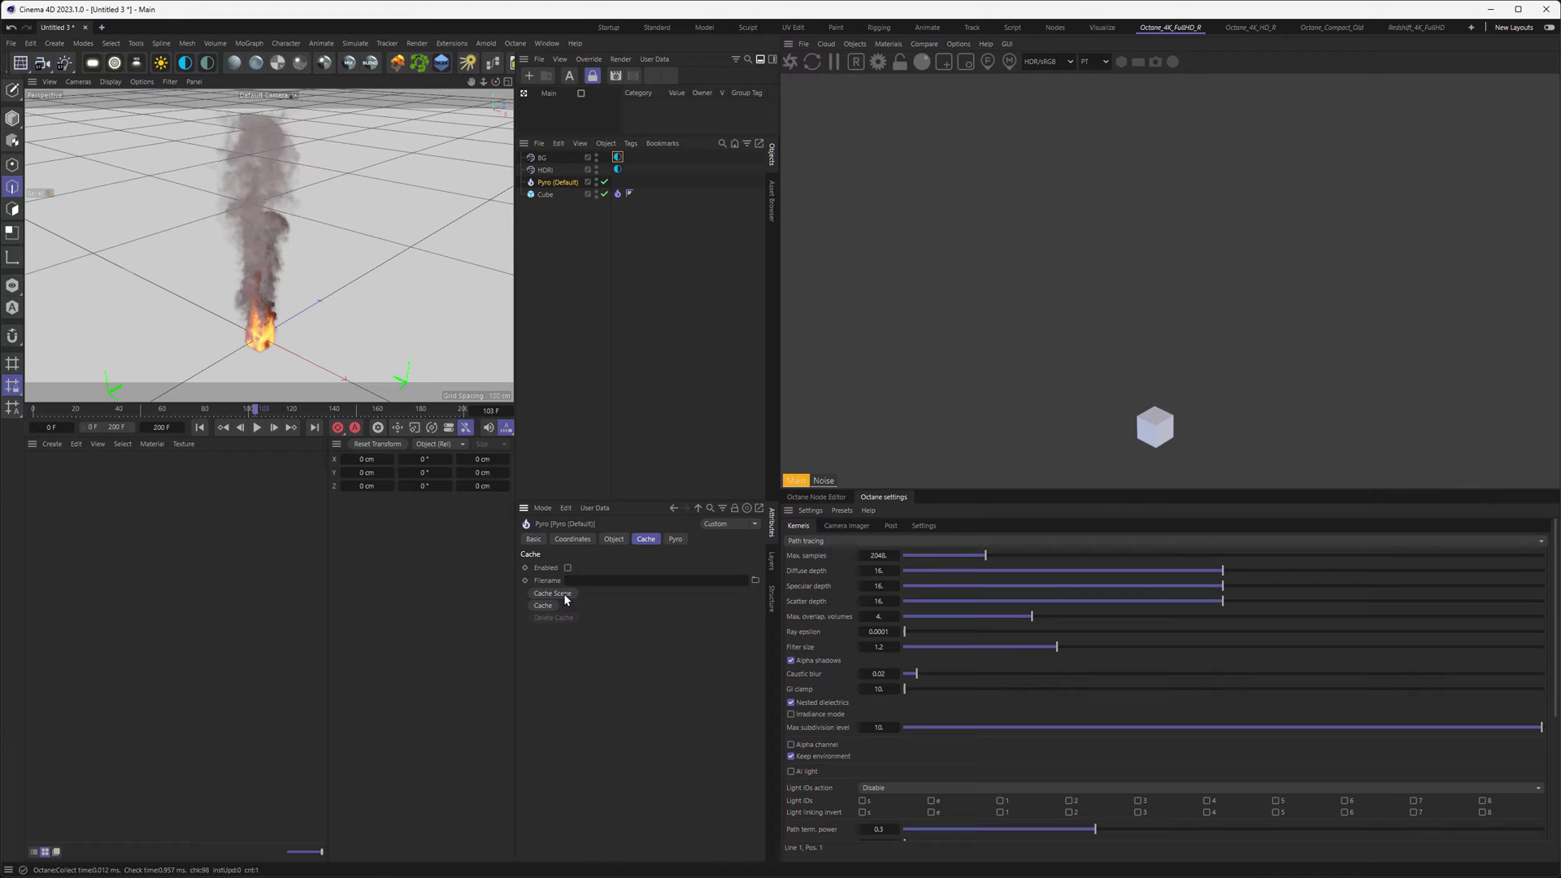
pyautogui.hotkey('ctrl', 'd')
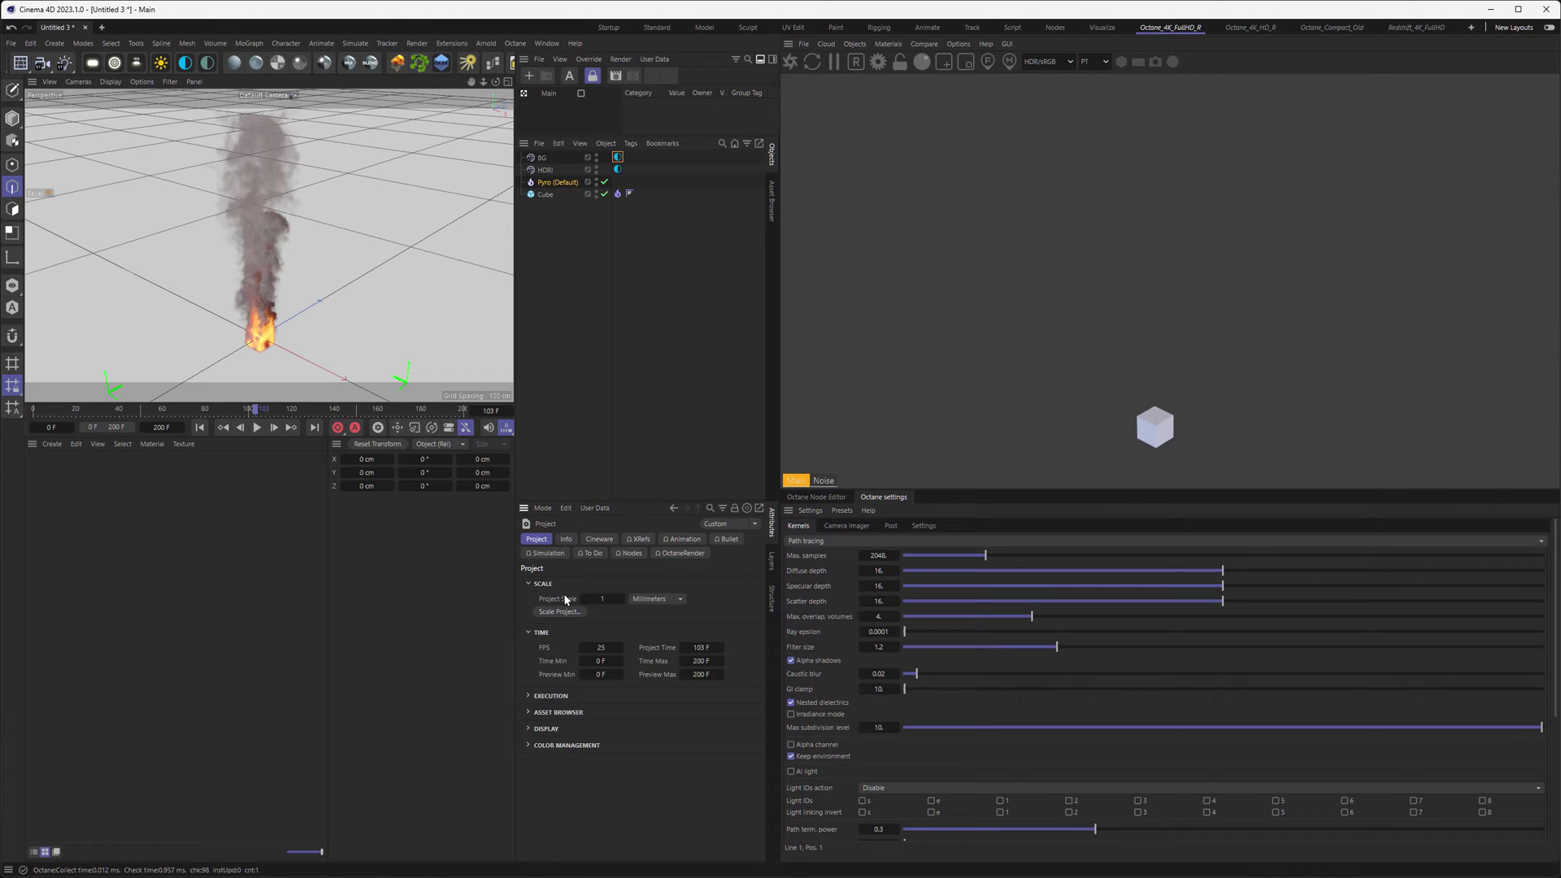
pyautogui.doubleClick(697, 660)
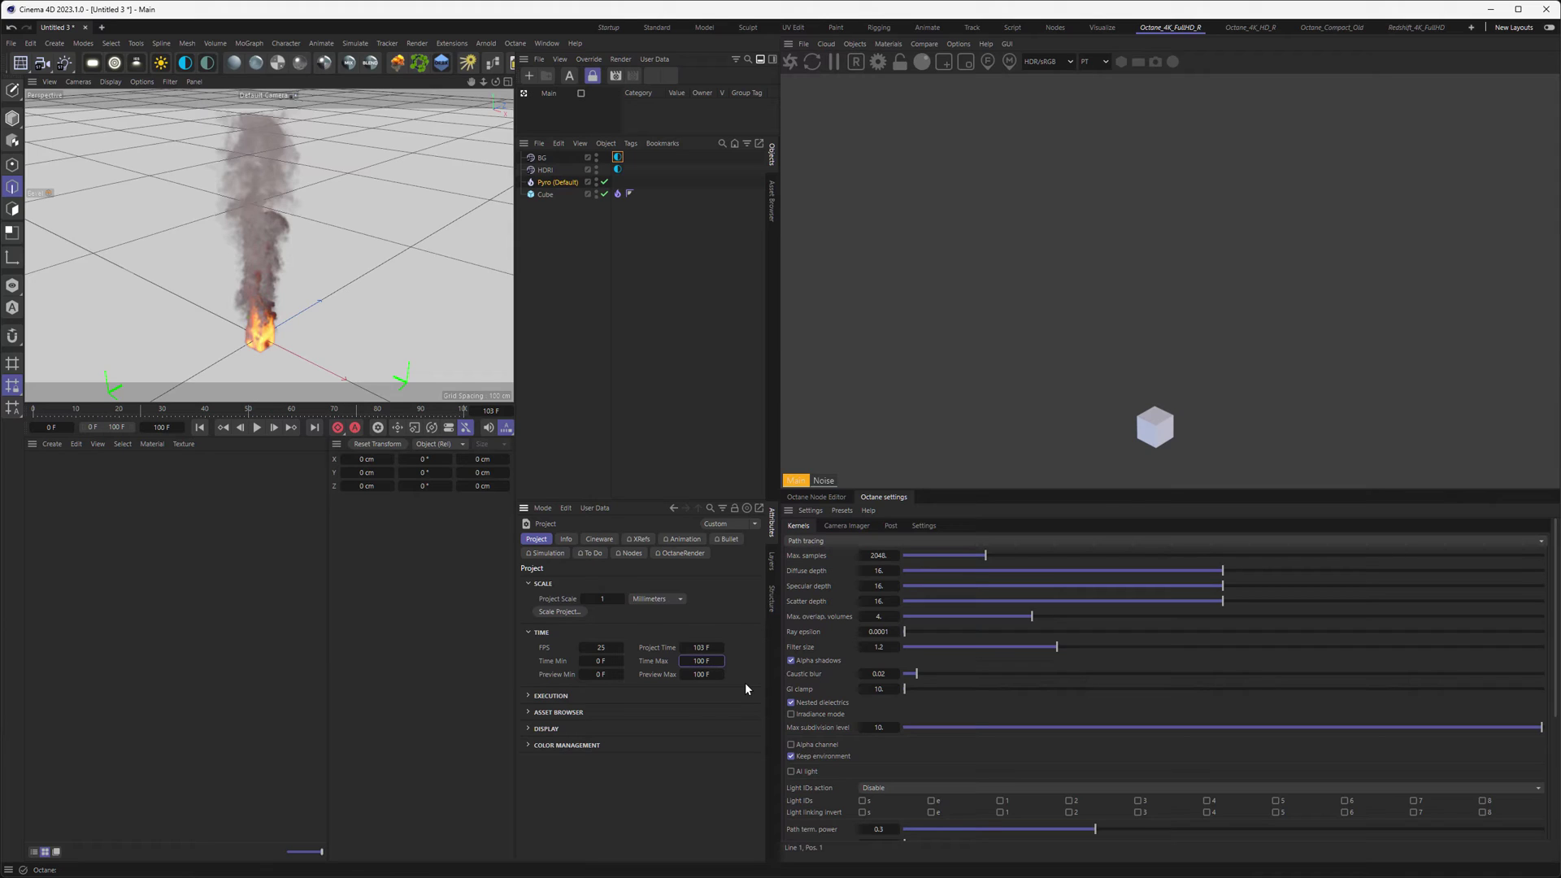
# Step: Cache the pyro scene as OpenVDB named Simulation Scene in the TUTORIALS/31_Pyro/3D/Cache folder, and play back the cached simulation
pyautogui.click(562, 182)
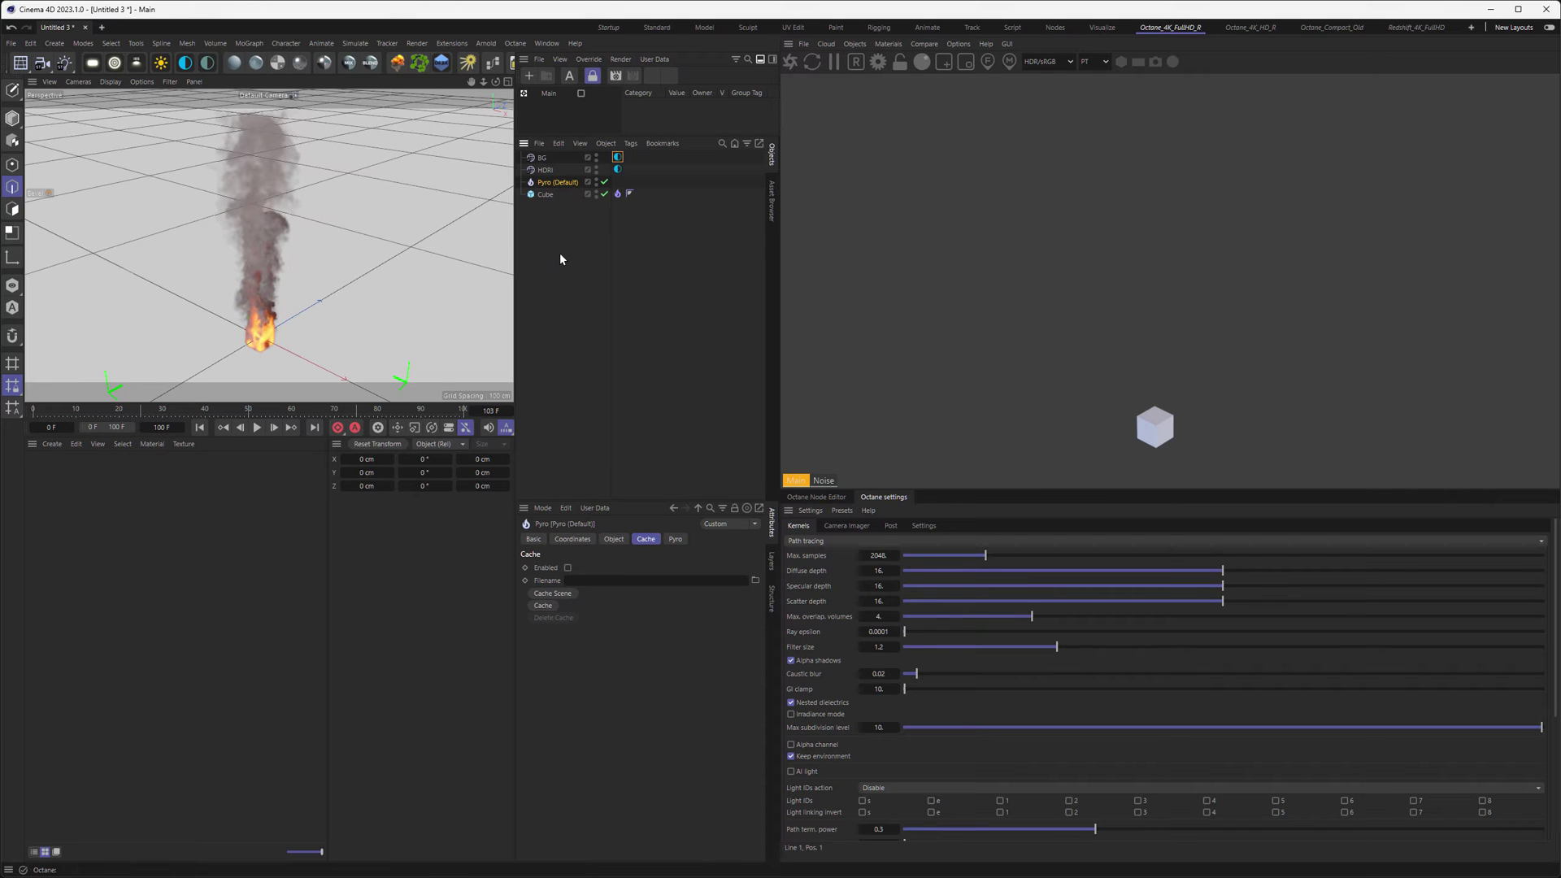
pyautogui.click(551, 594)
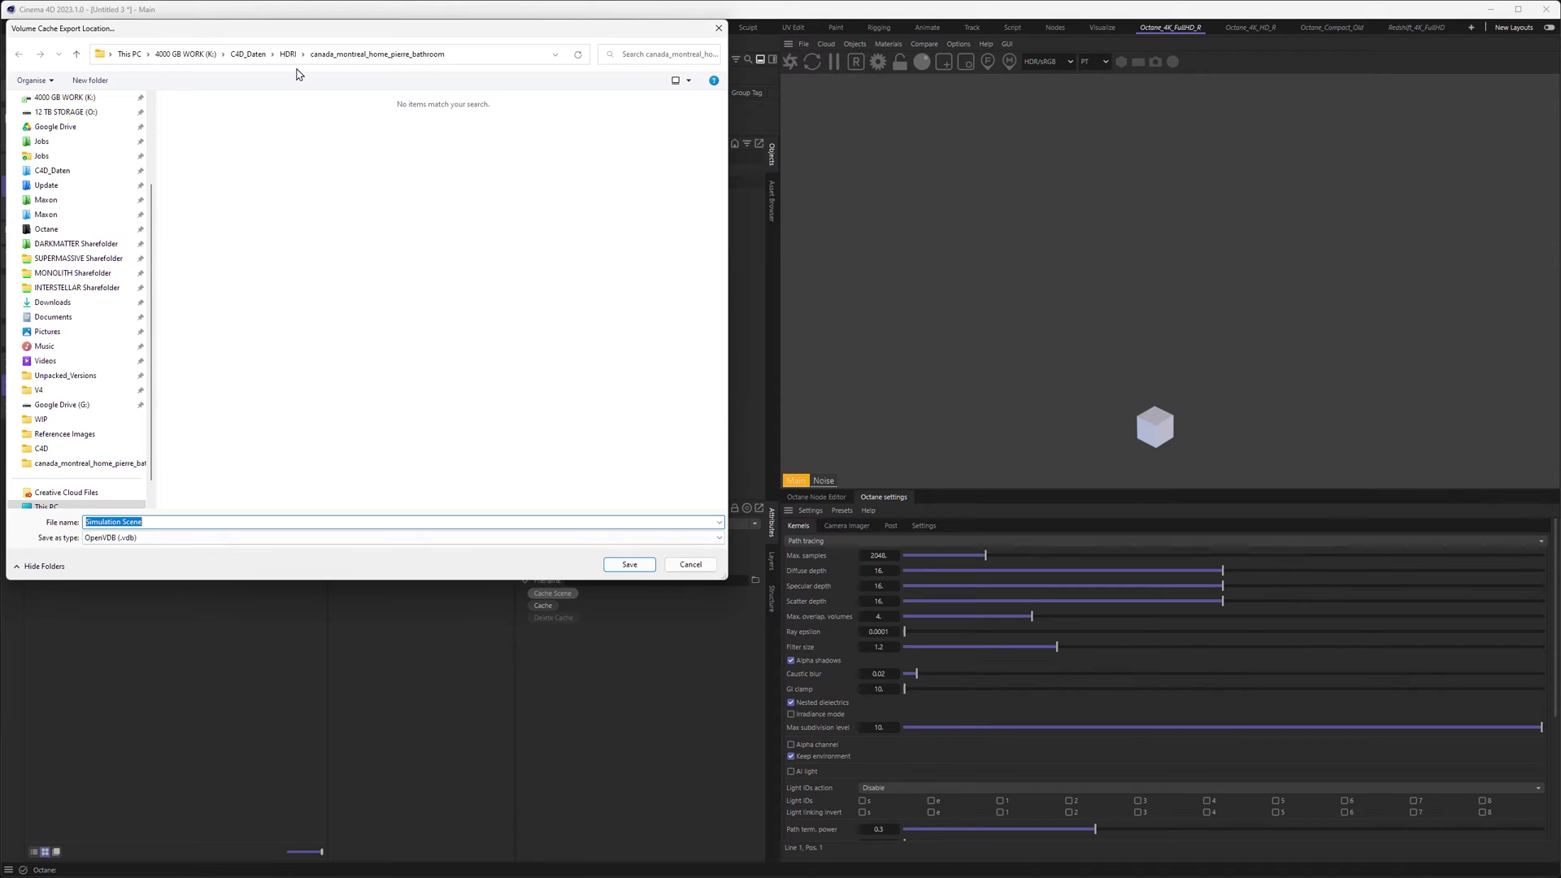
pyautogui.hotkey('alt', 'Left')
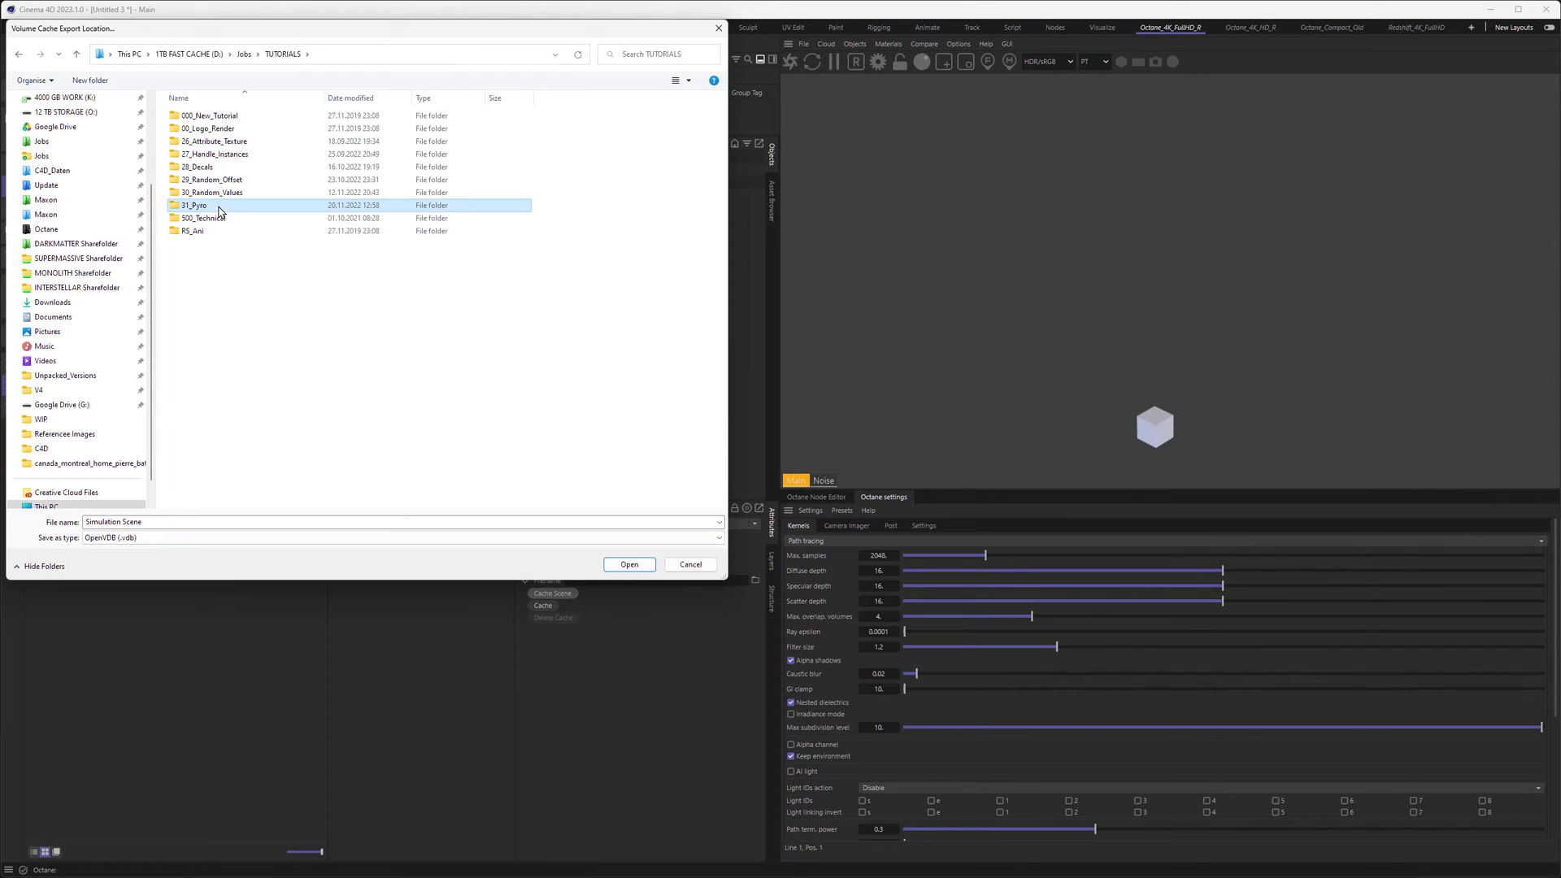
pyautogui.doubleClick(209, 203)
pyautogui.doubleClick(196, 130)
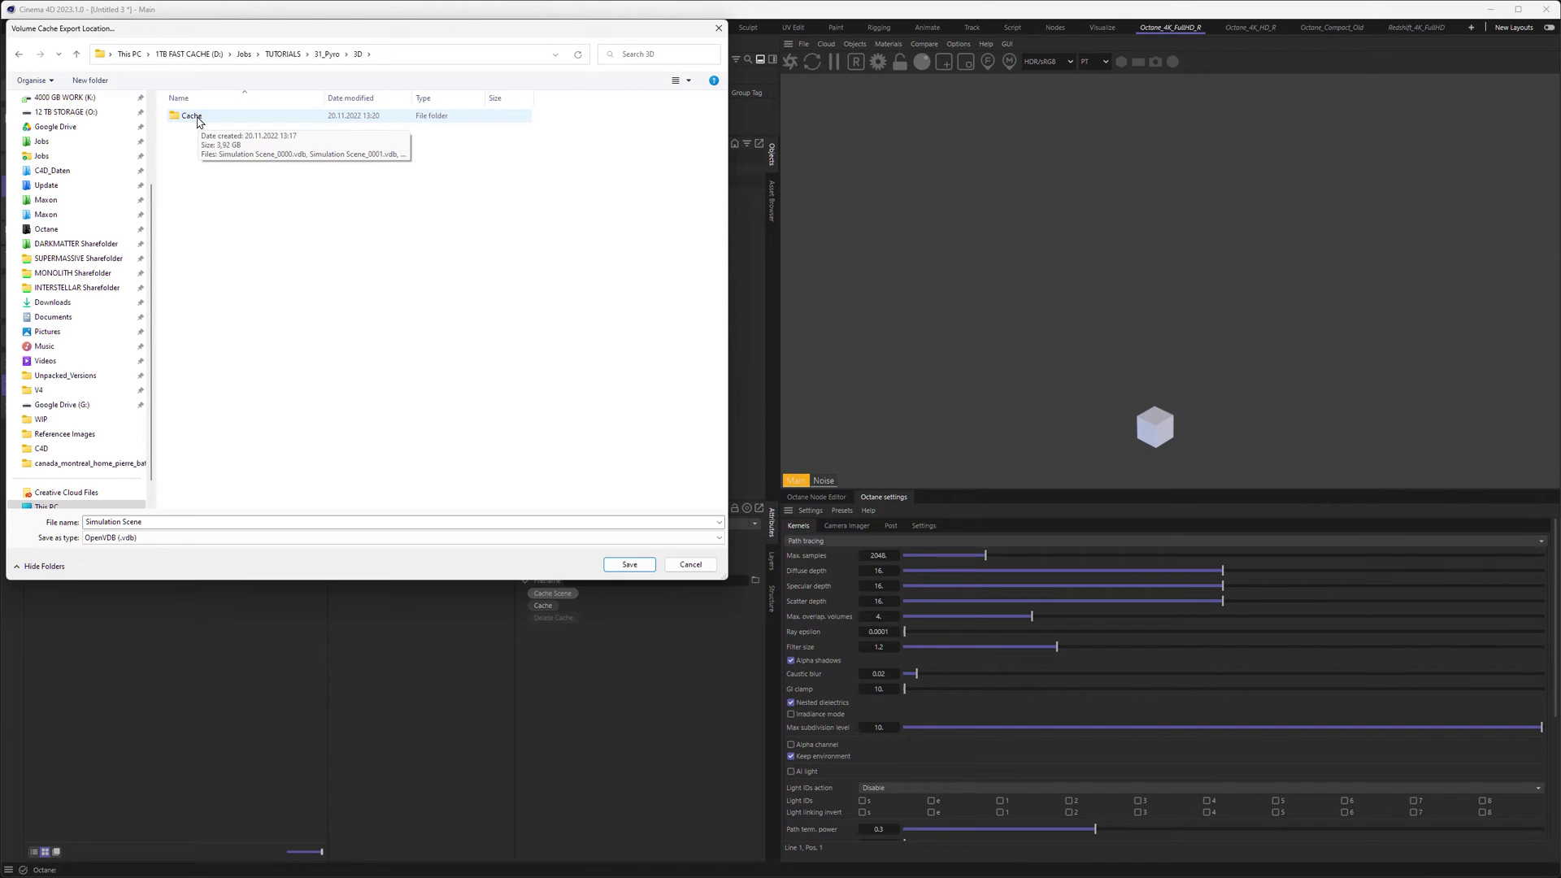
pyautogui.doubleClick(193, 116)
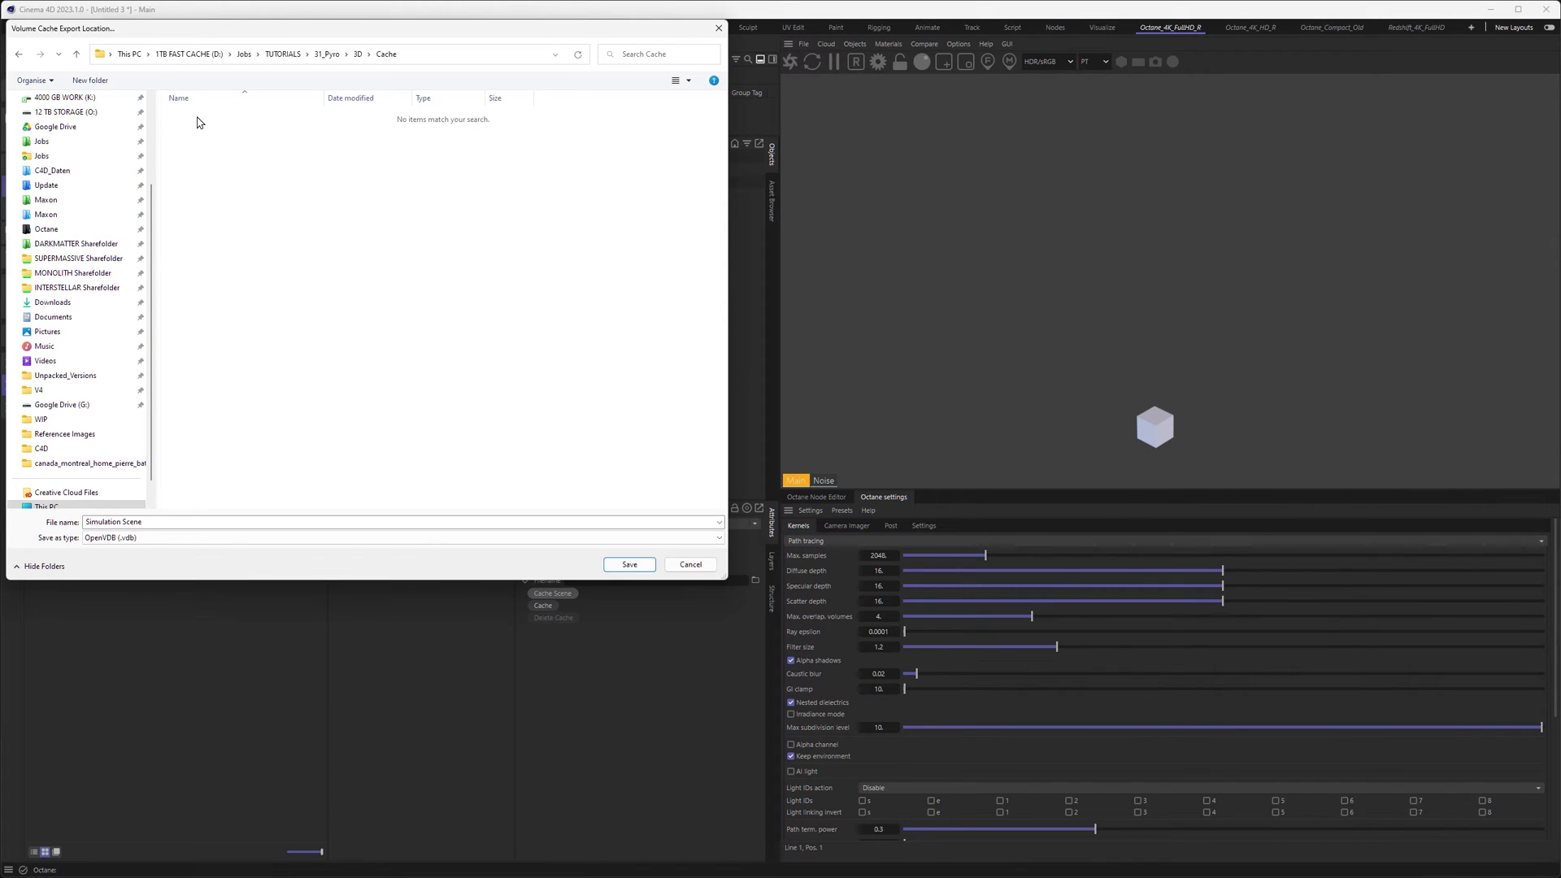
pyautogui.click(118, 538)
pyautogui.click(622, 566)
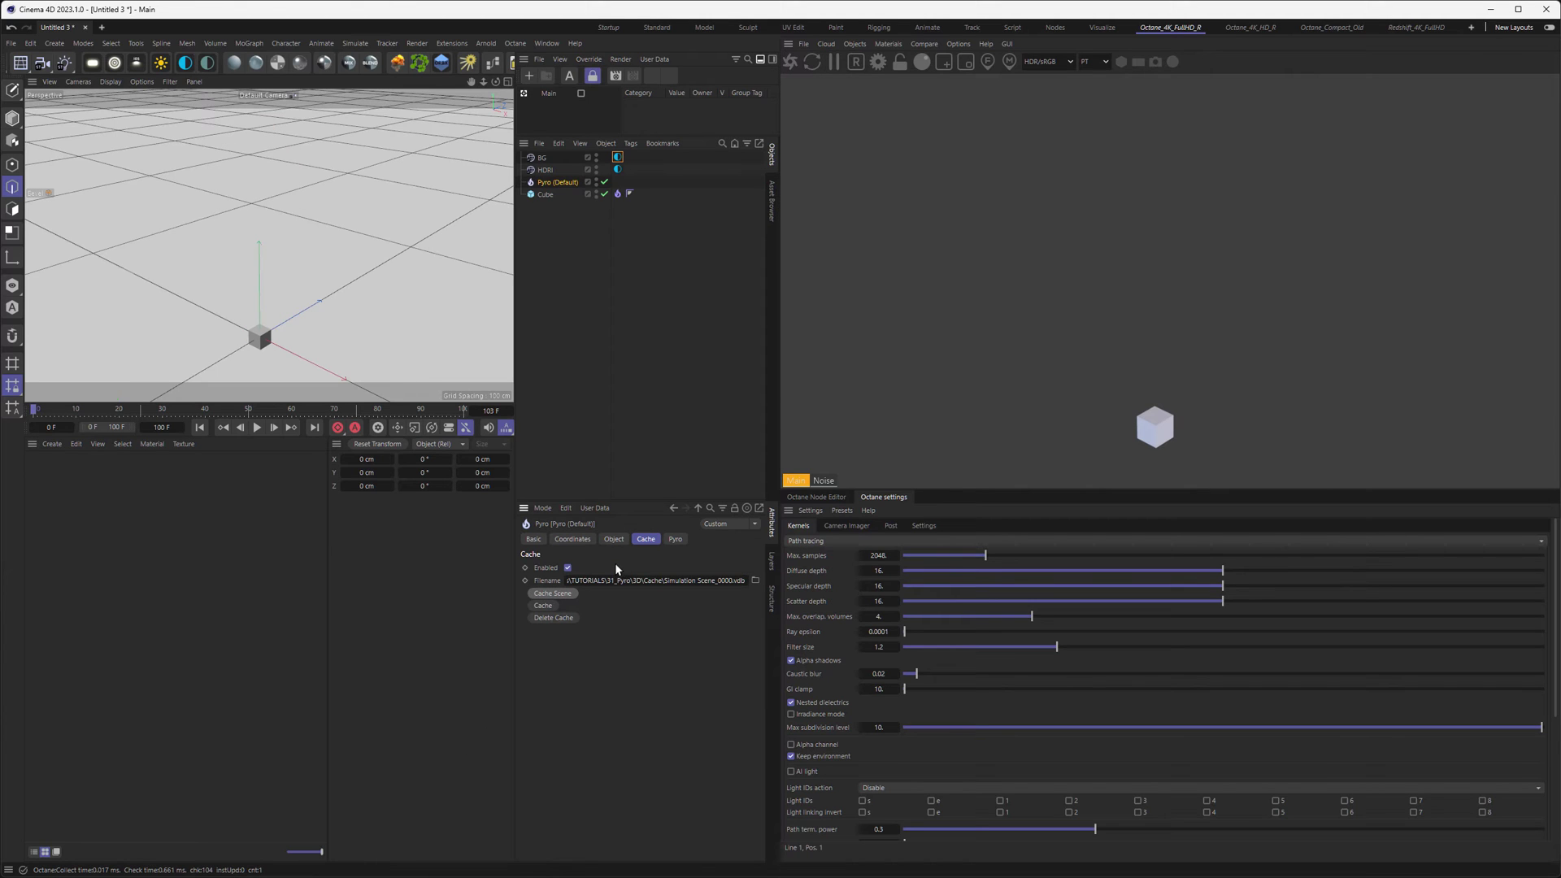
pyautogui.click(256, 427)
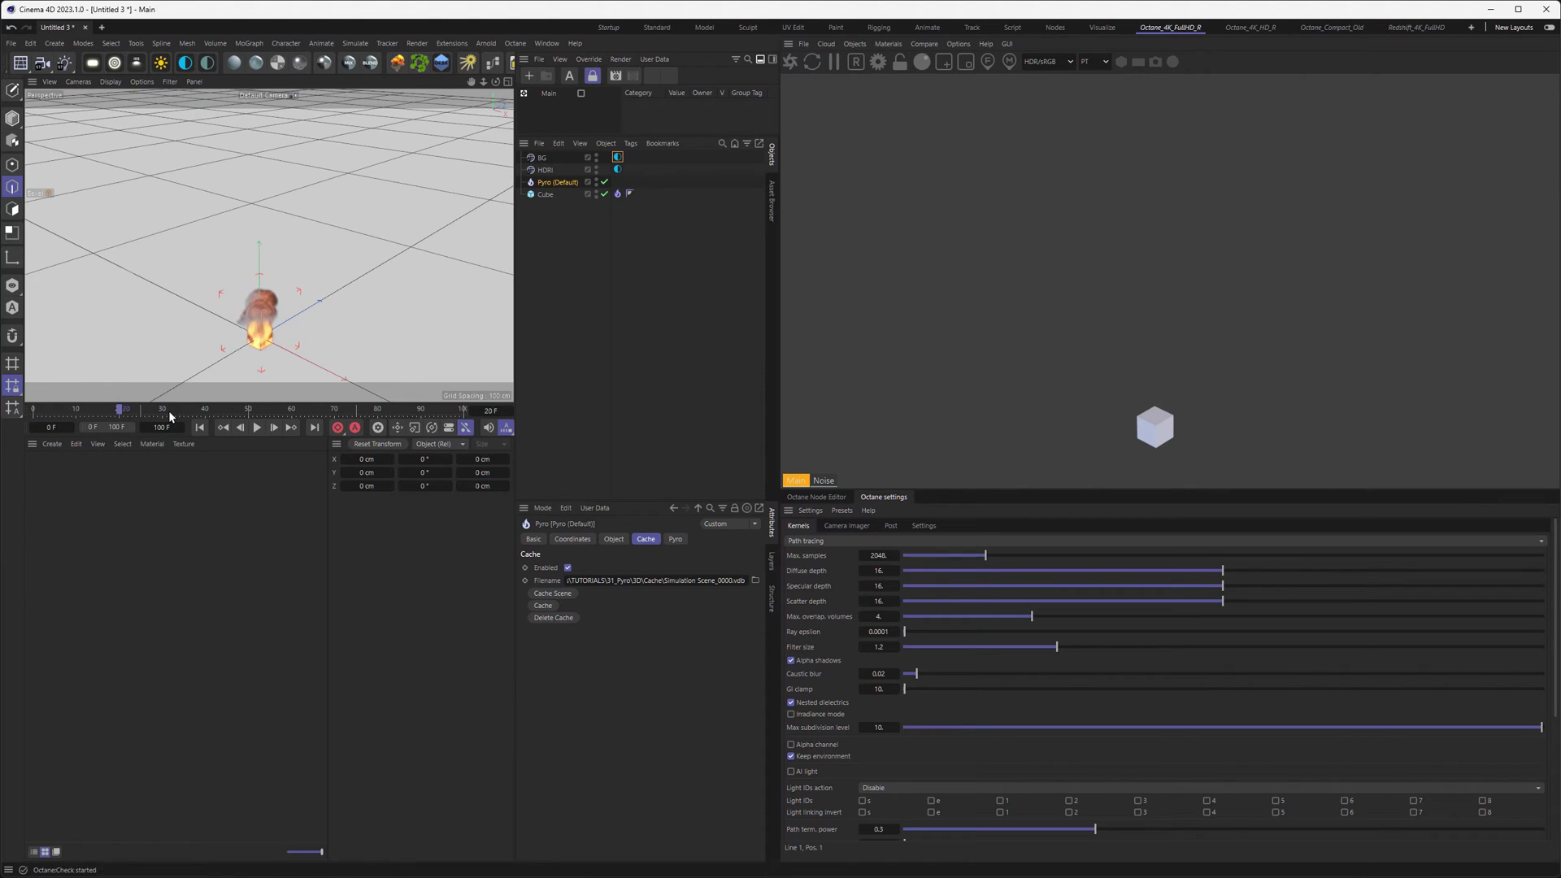
# Step: Scrub through the cached simulation to frame 49 and disable the Pyro object
pyautogui.moveTo(275, 413); pyautogui.dragTo(216, 420)
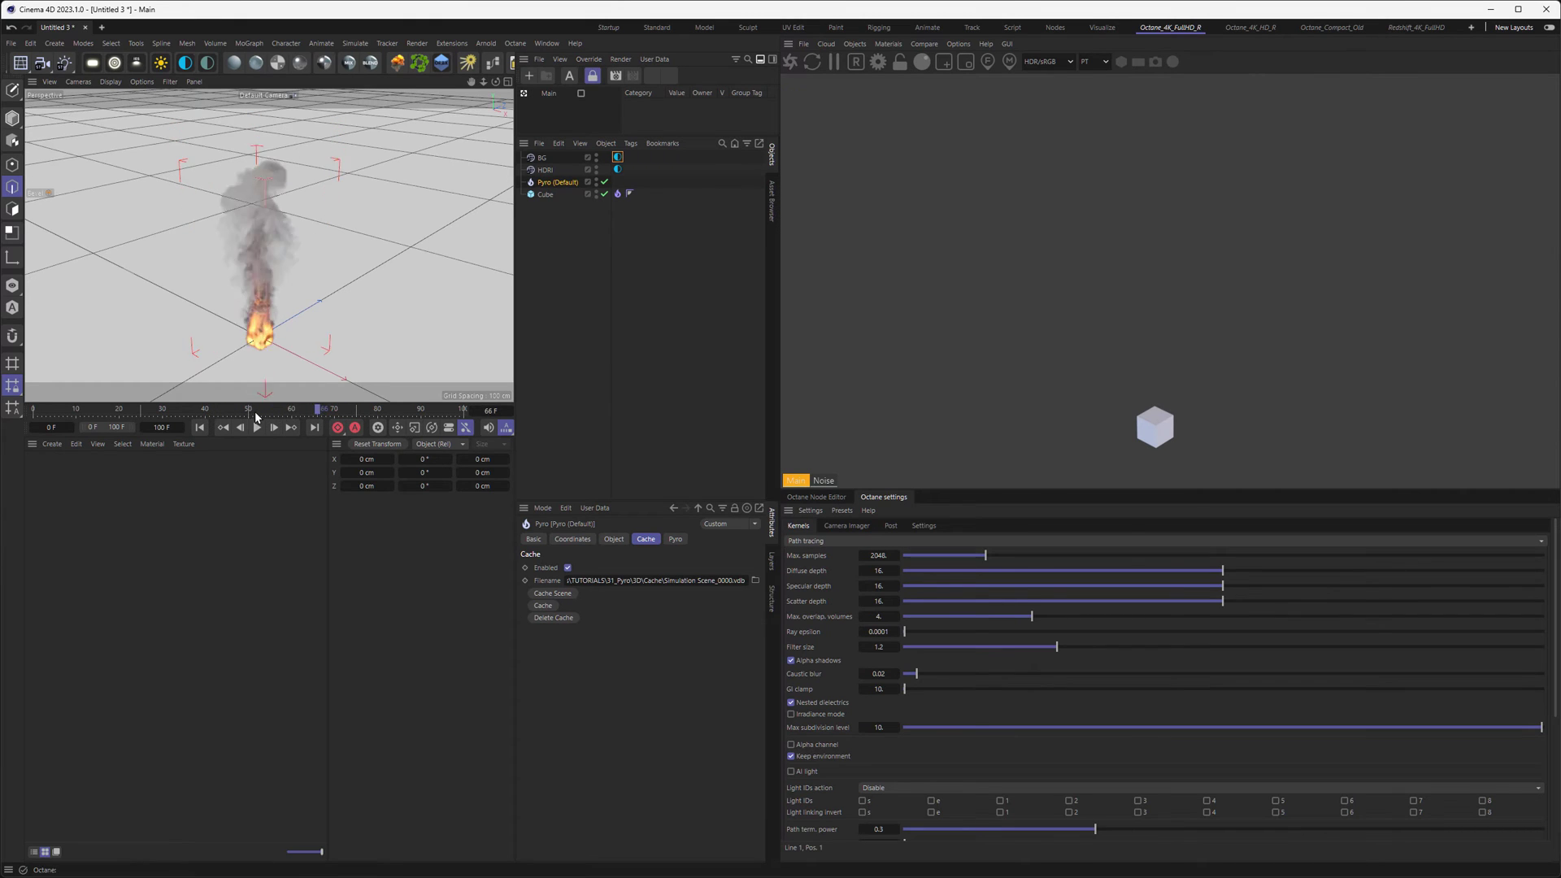
pyautogui.click(241, 413)
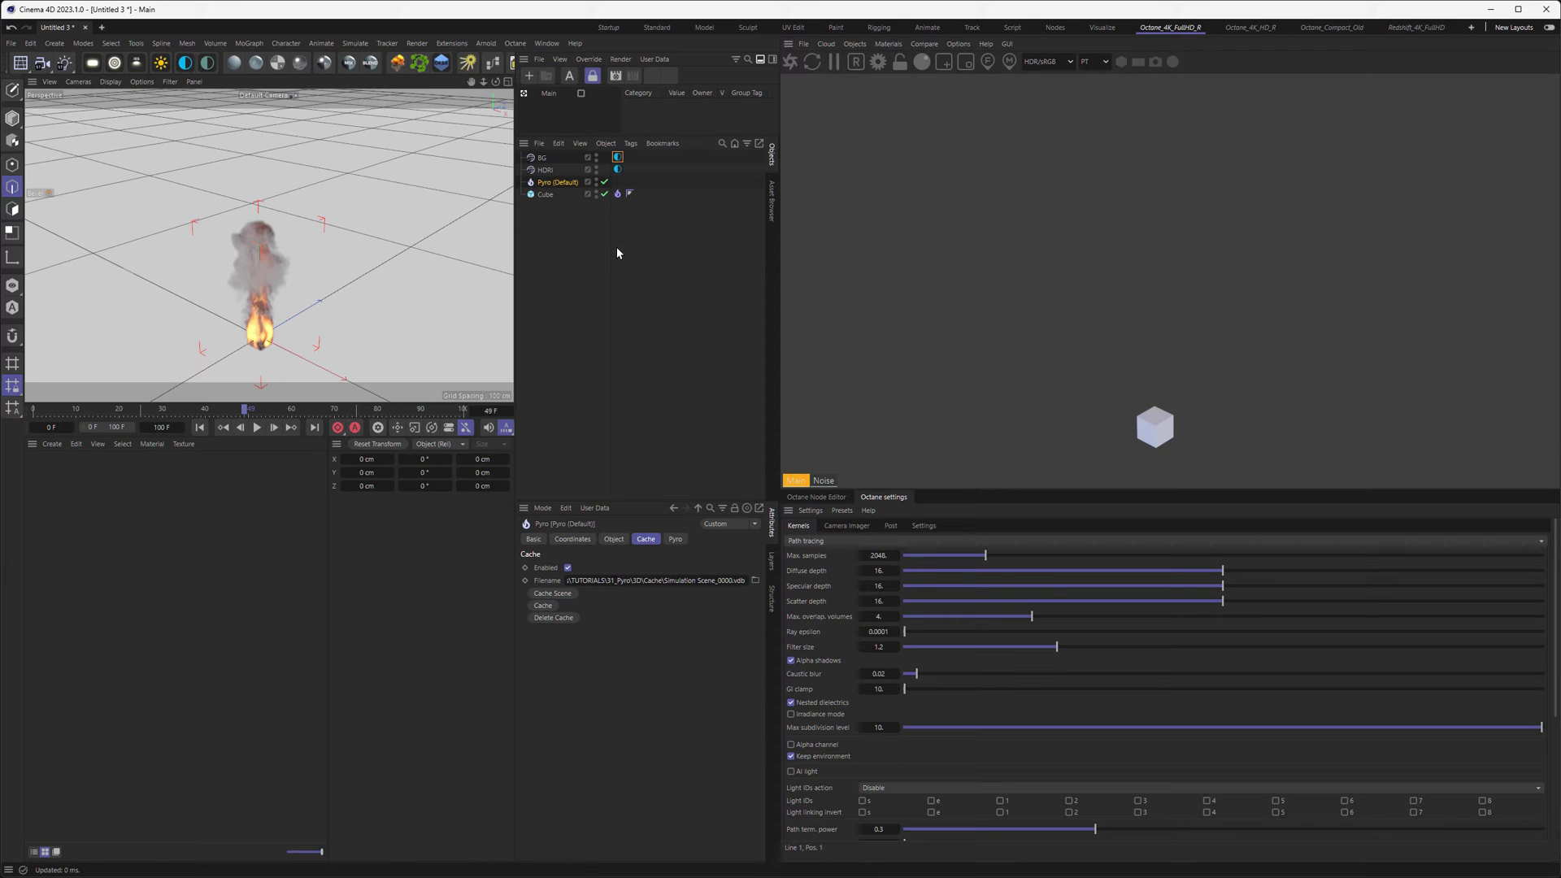
pyautogui.click(605, 182)
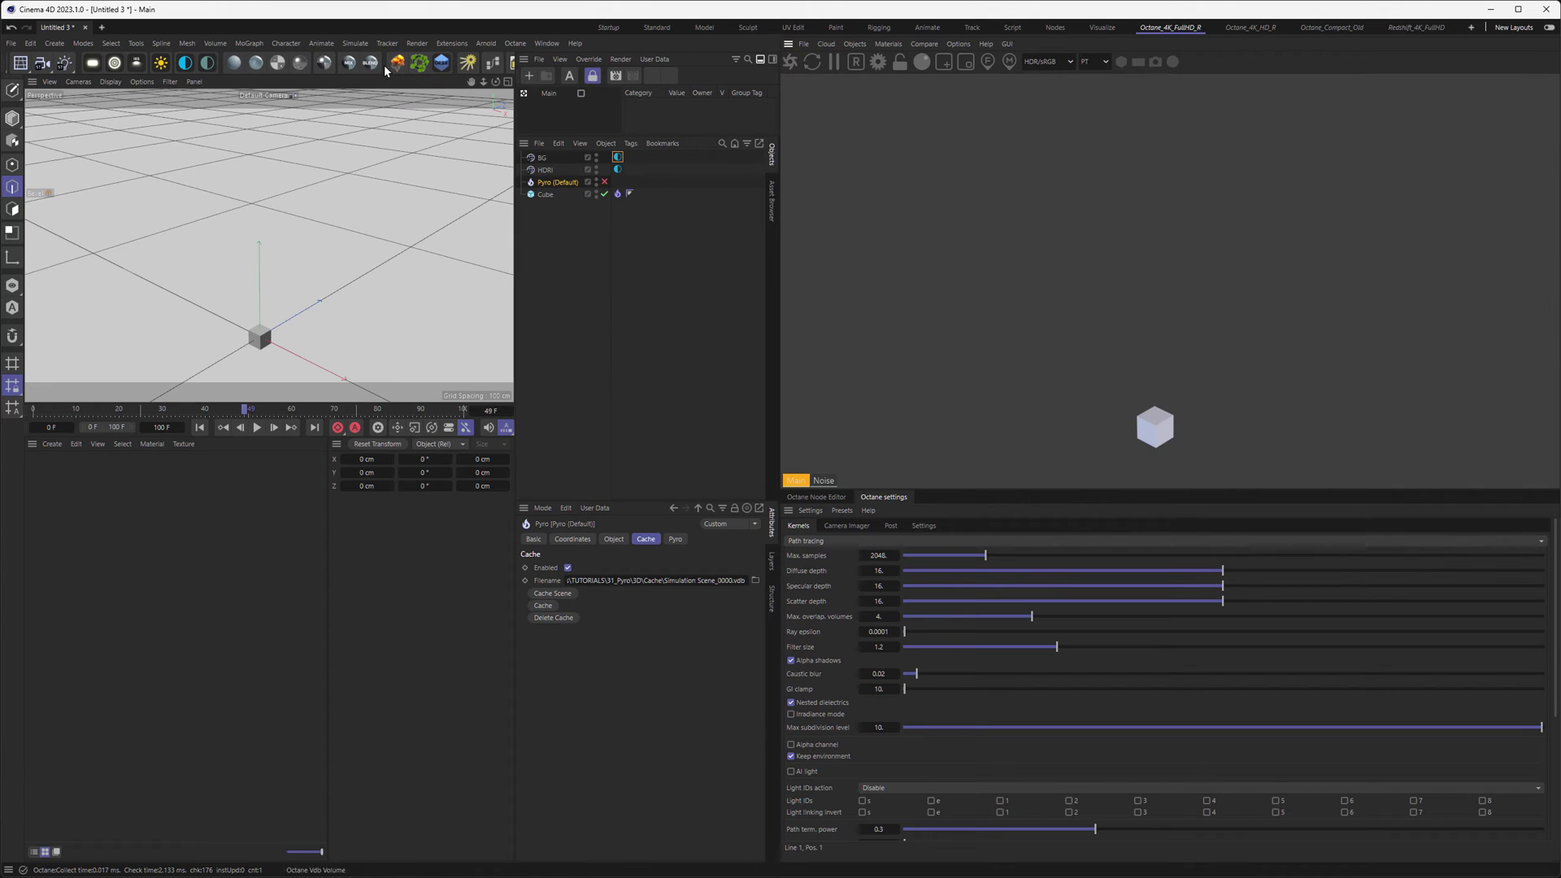
# Step: Add an Octane Vdb Volume, load Simulation Scene_0000.vdb from the Cache folder and calculate its frame range
pyautogui.click(855, 44)
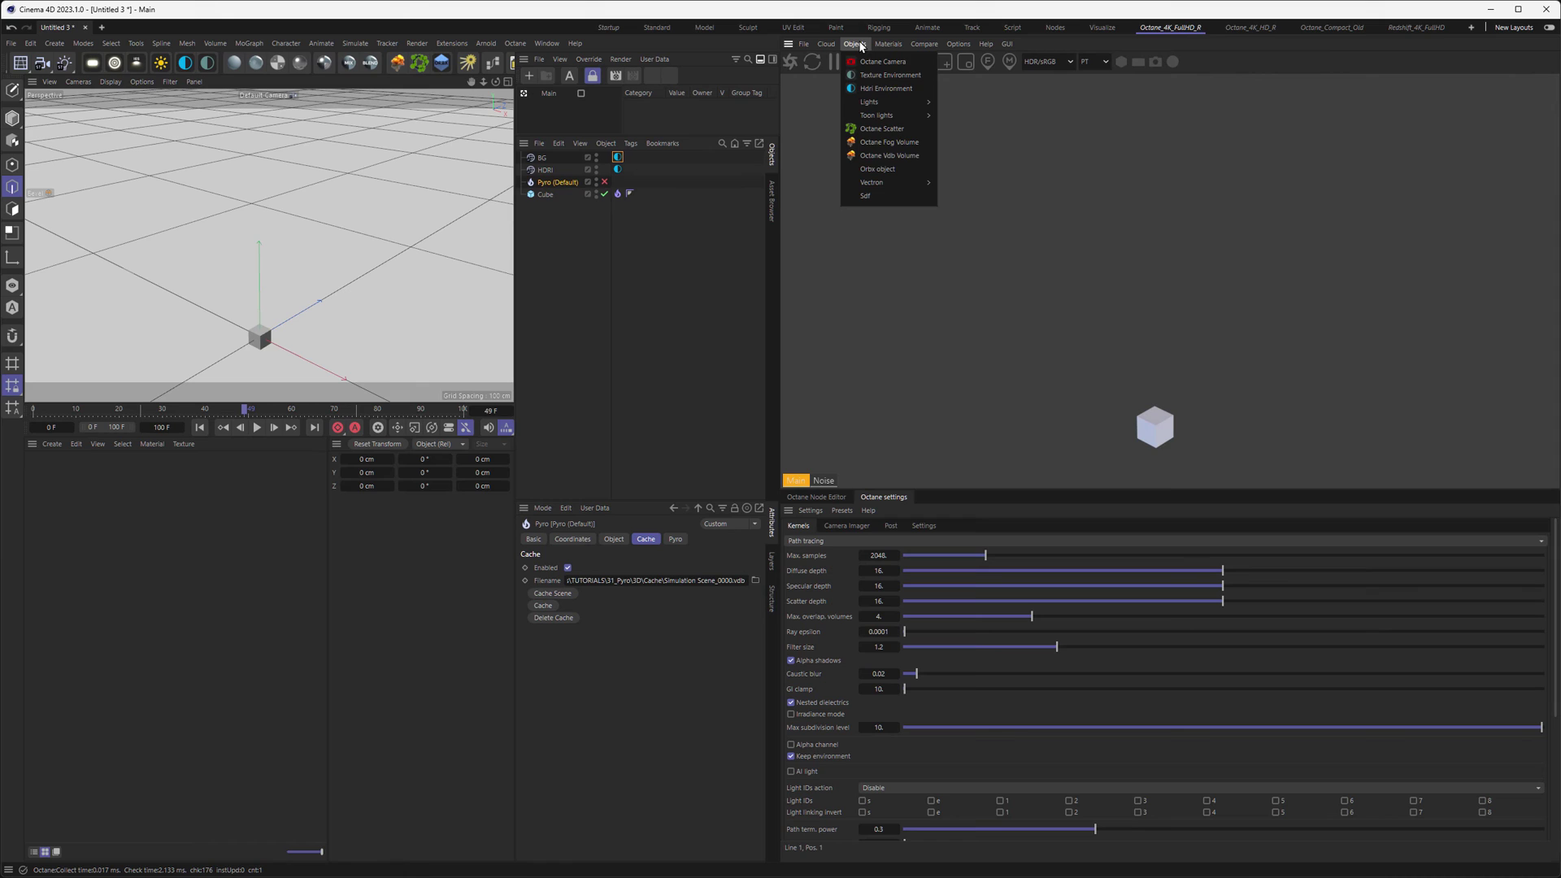
pyautogui.click(890, 155)
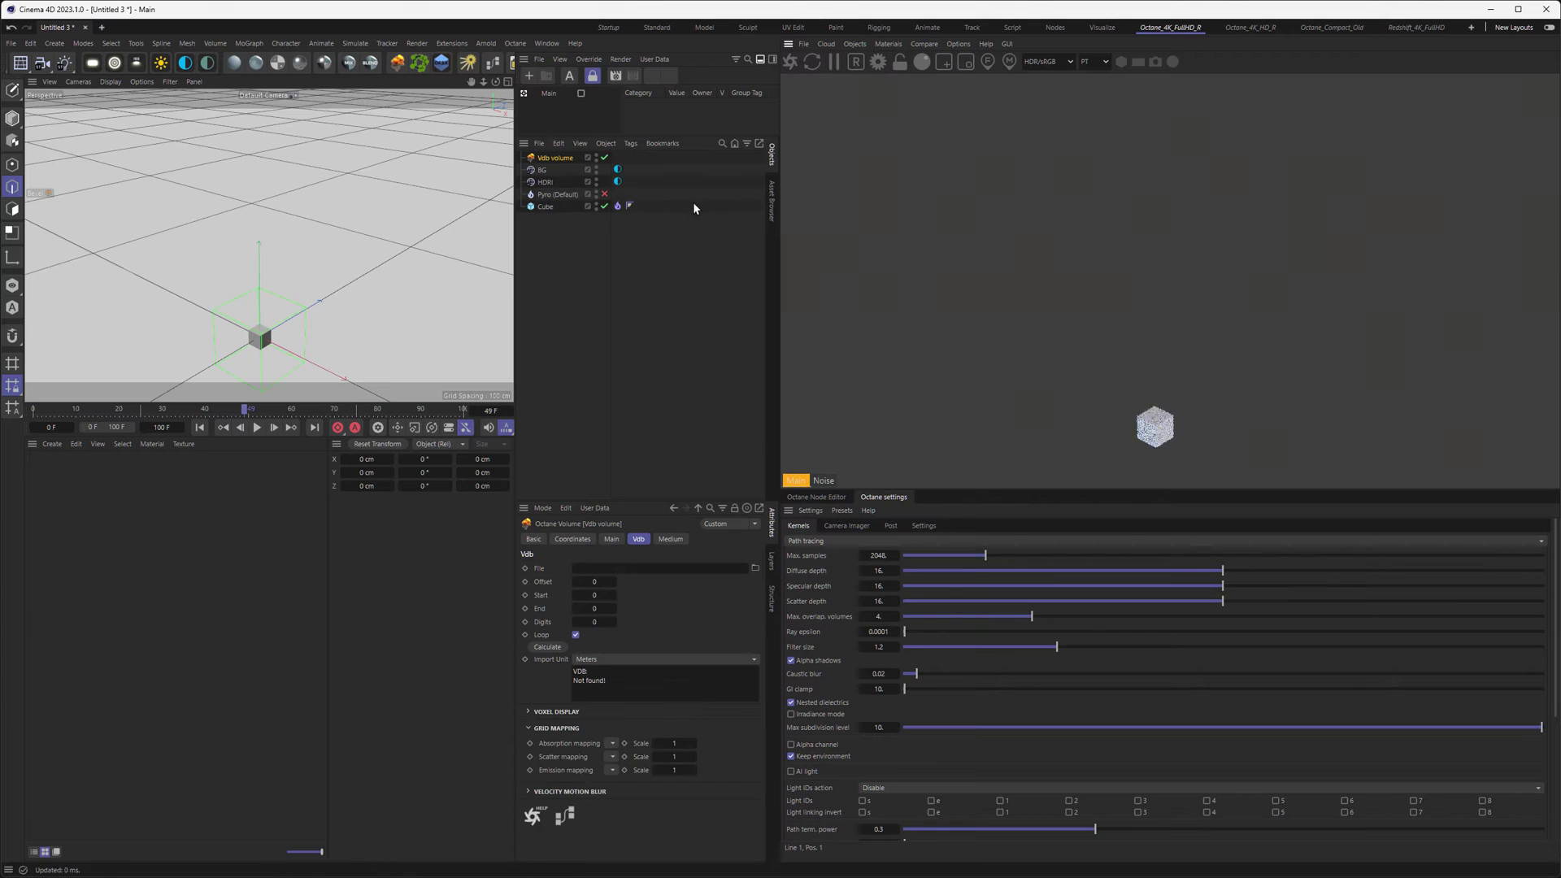
pyautogui.click(756, 568)
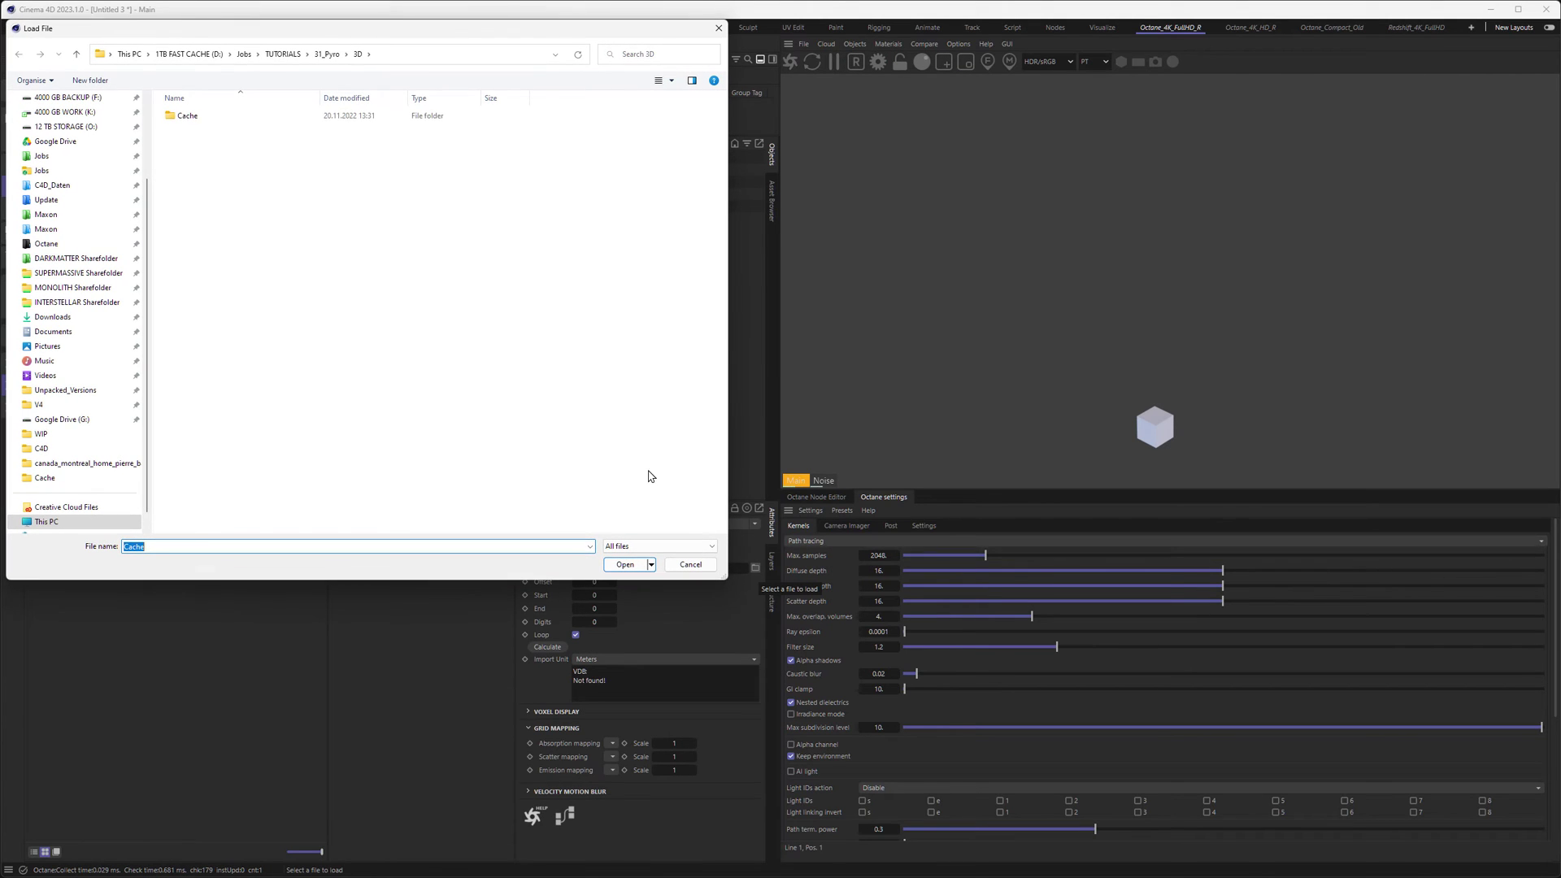
pyautogui.doubleClick(182, 123)
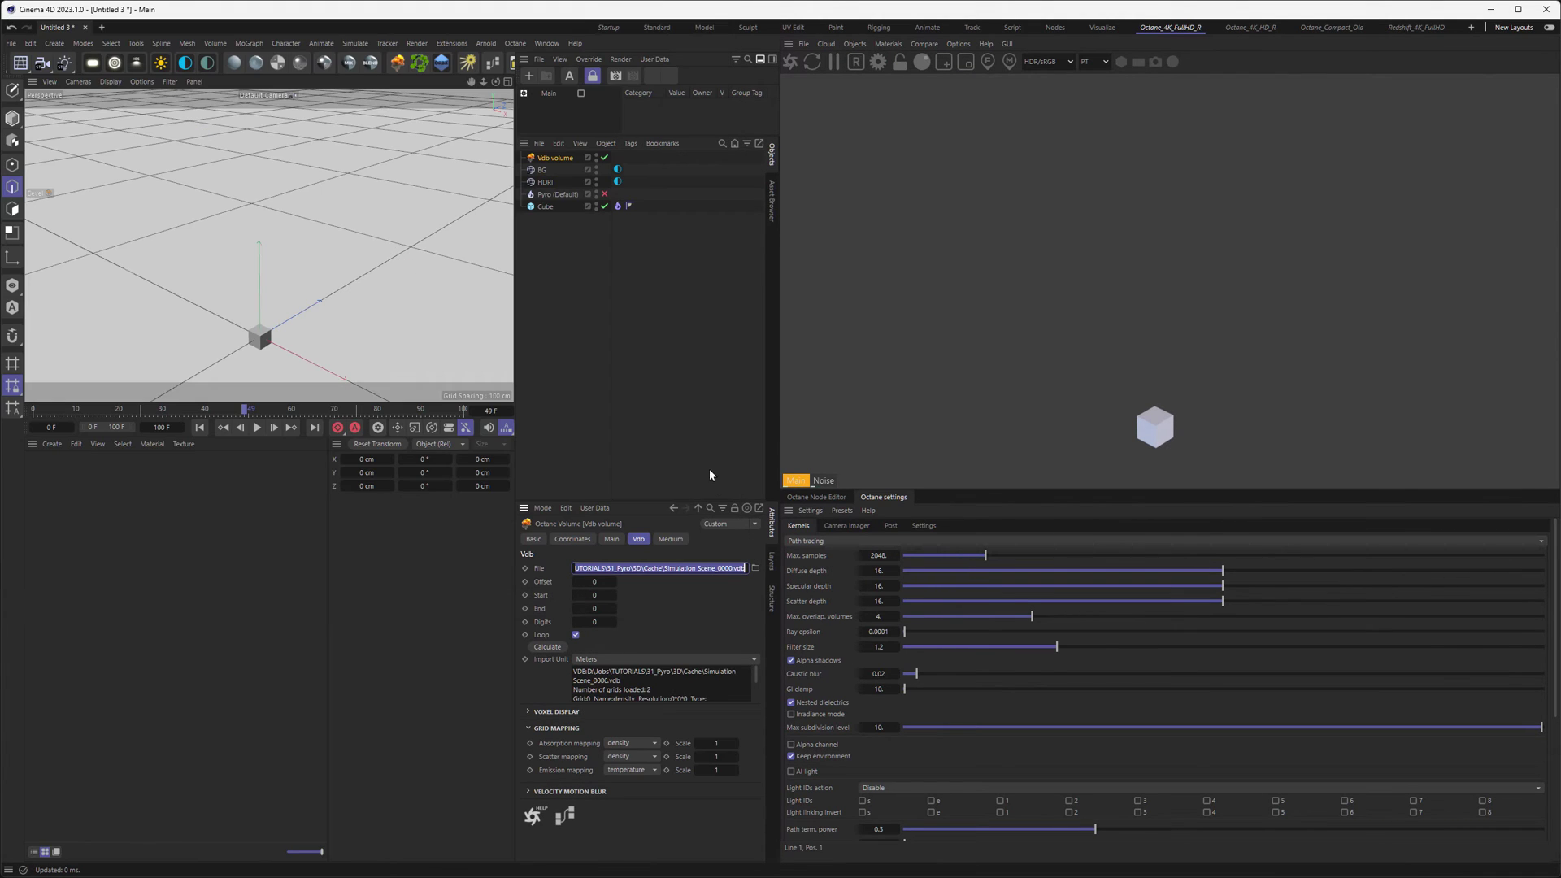
pyautogui.click(548, 648)
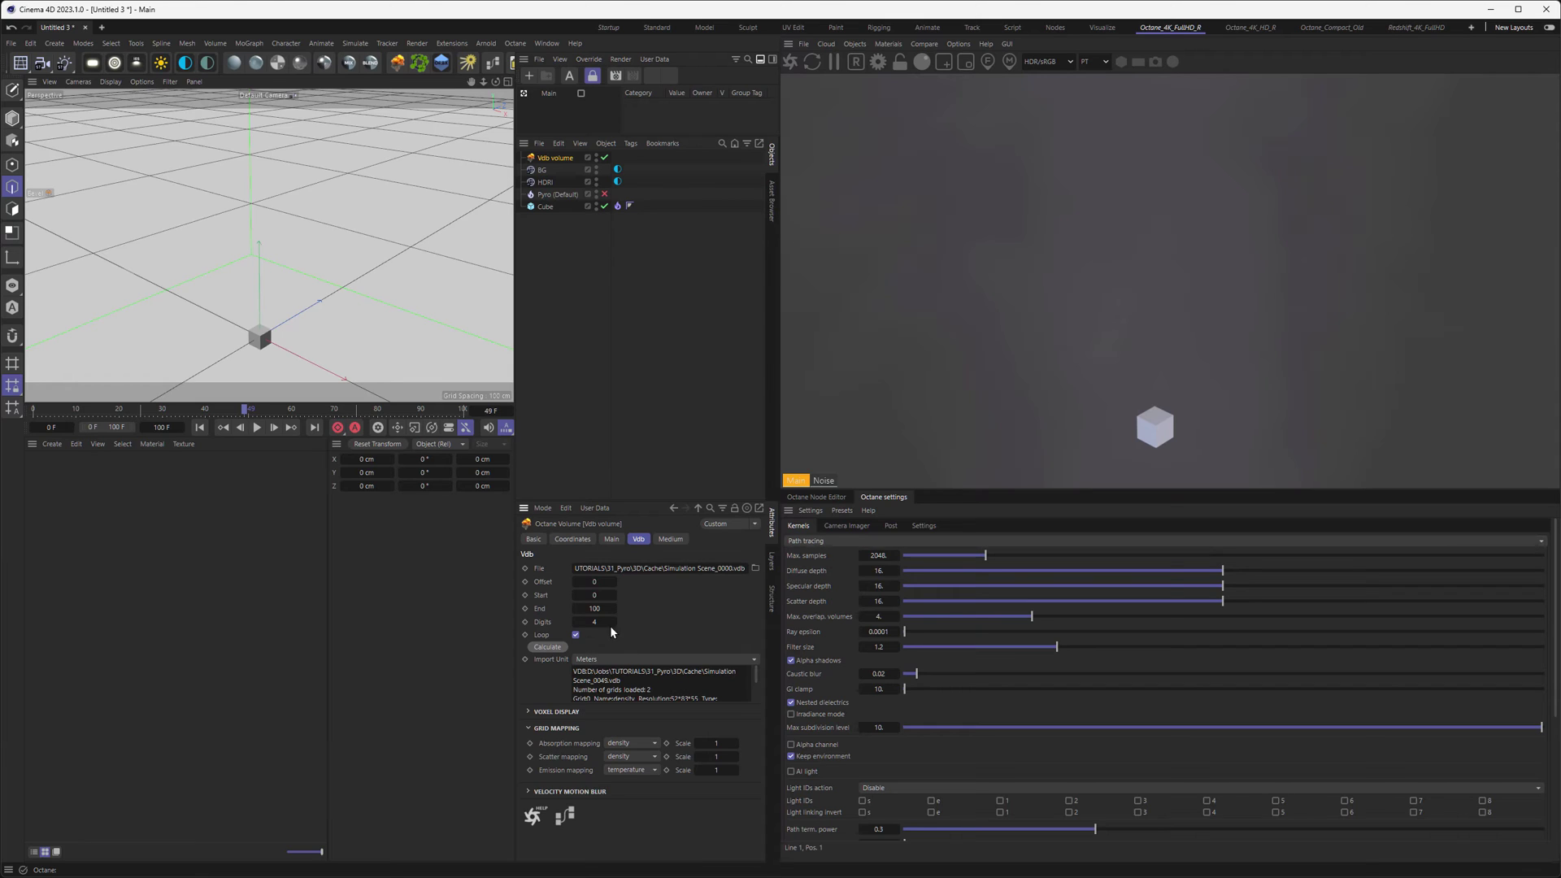
# Step: Set the VDB volume's import unit to Decimeters and scrub the timeline to frame 87
pyautogui.hotkey('ctrl', 'd')
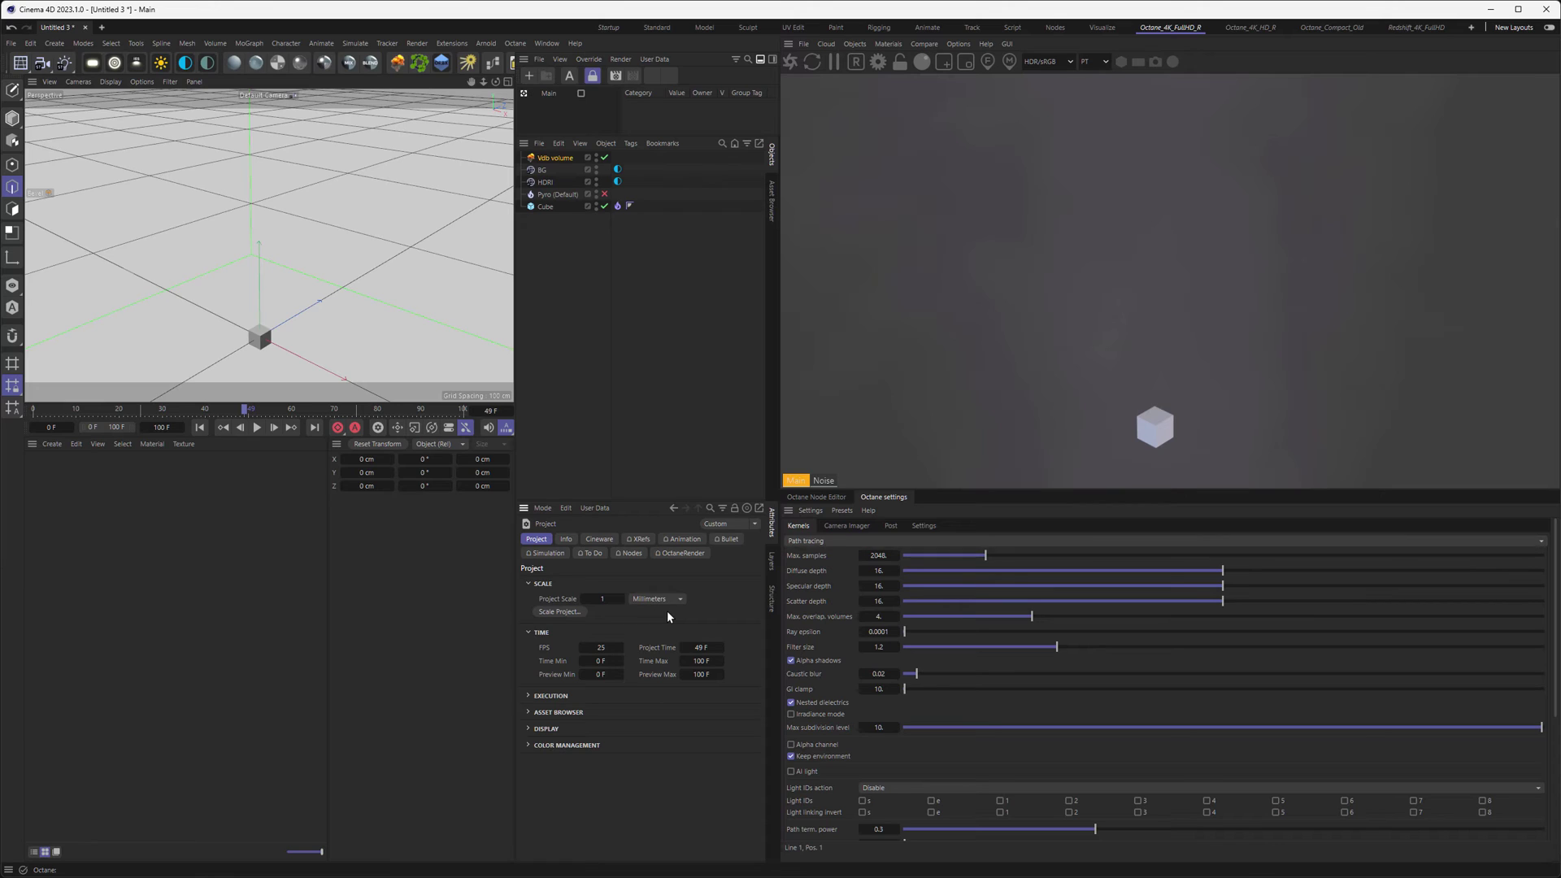
pyautogui.click(555, 159)
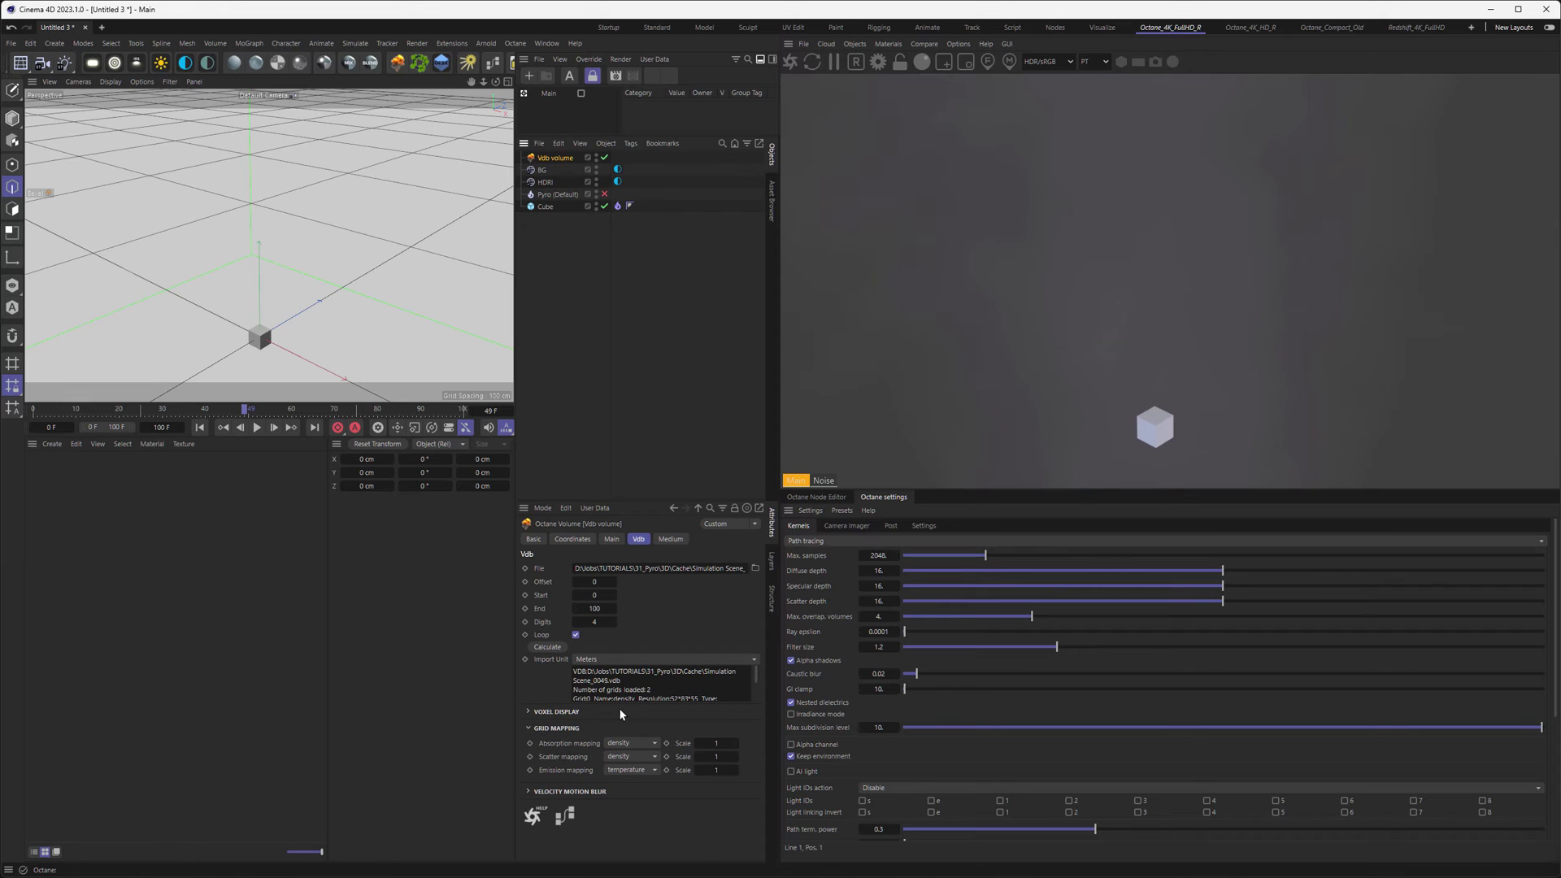
pyautogui.click(593, 660)
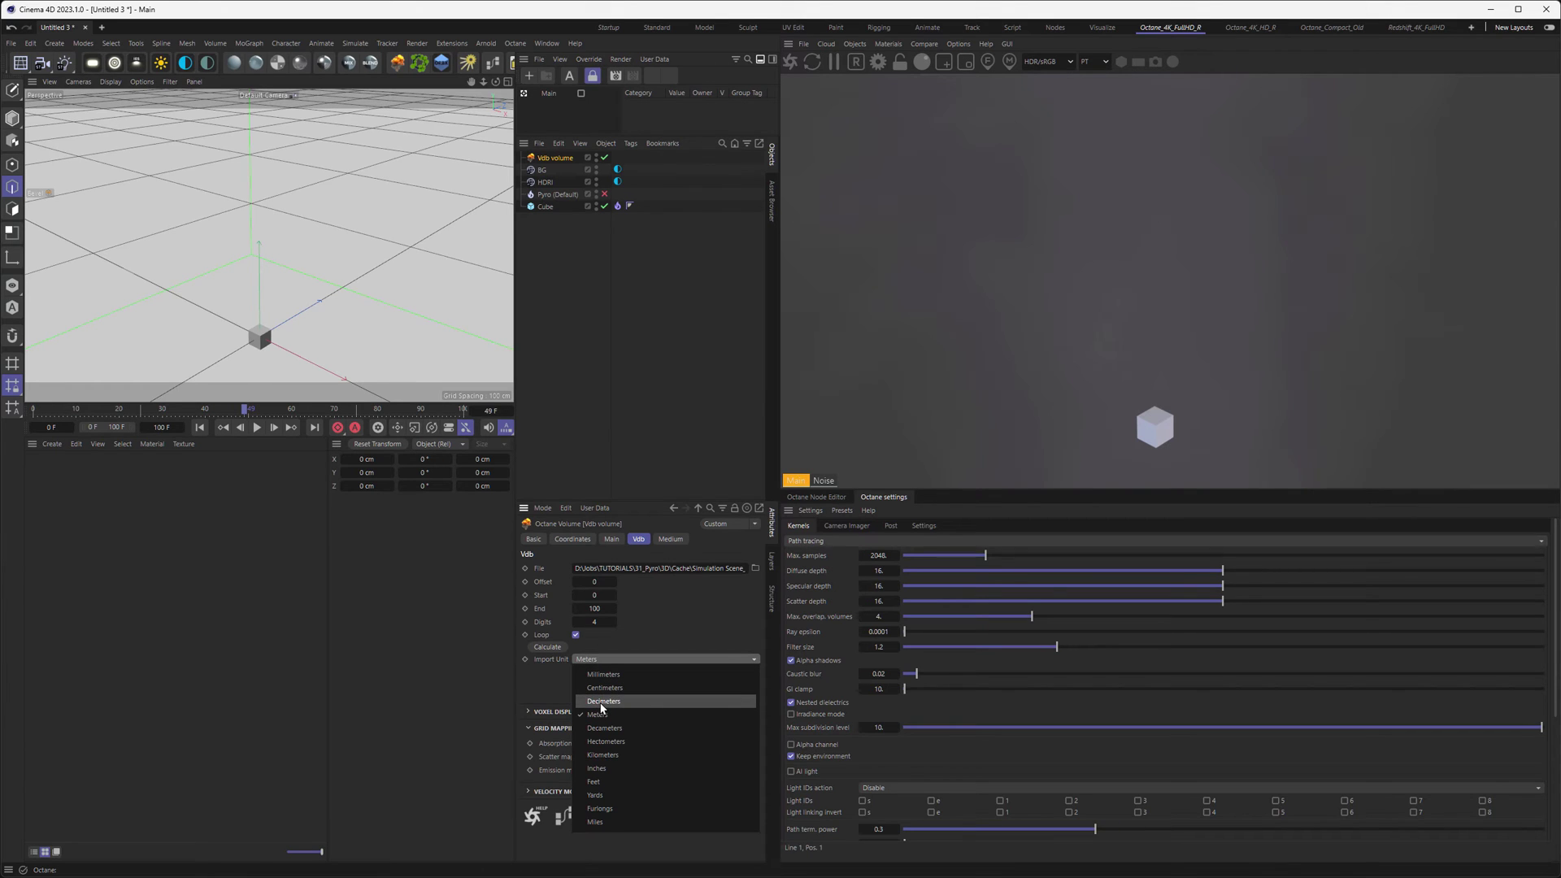
pyautogui.click(598, 700)
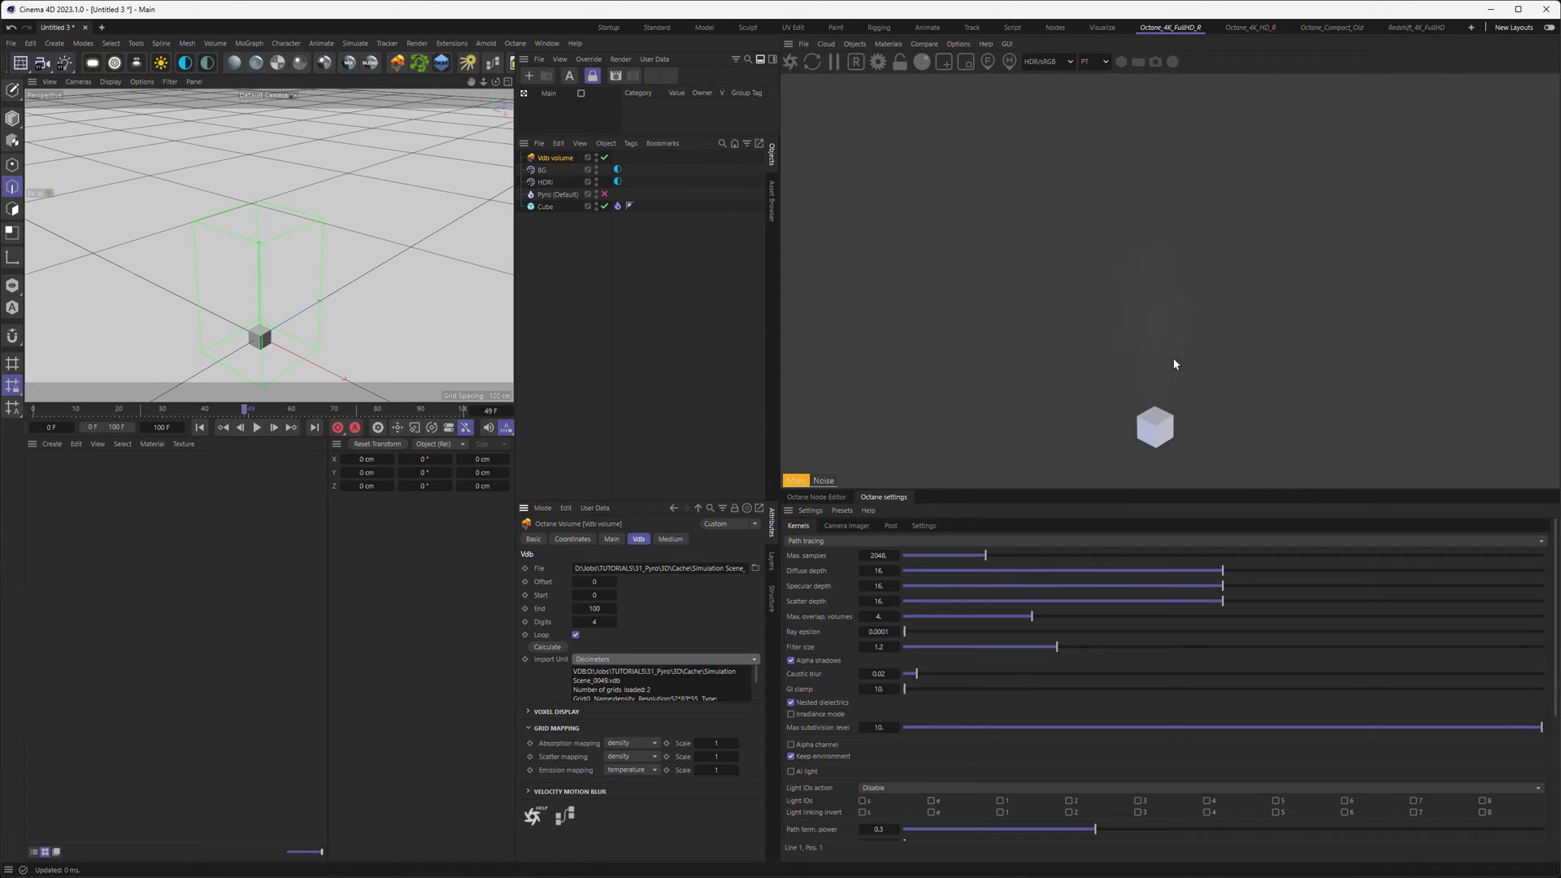
pyautogui.moveTo(286, 411); pyautogui.dragTo(405, 410)
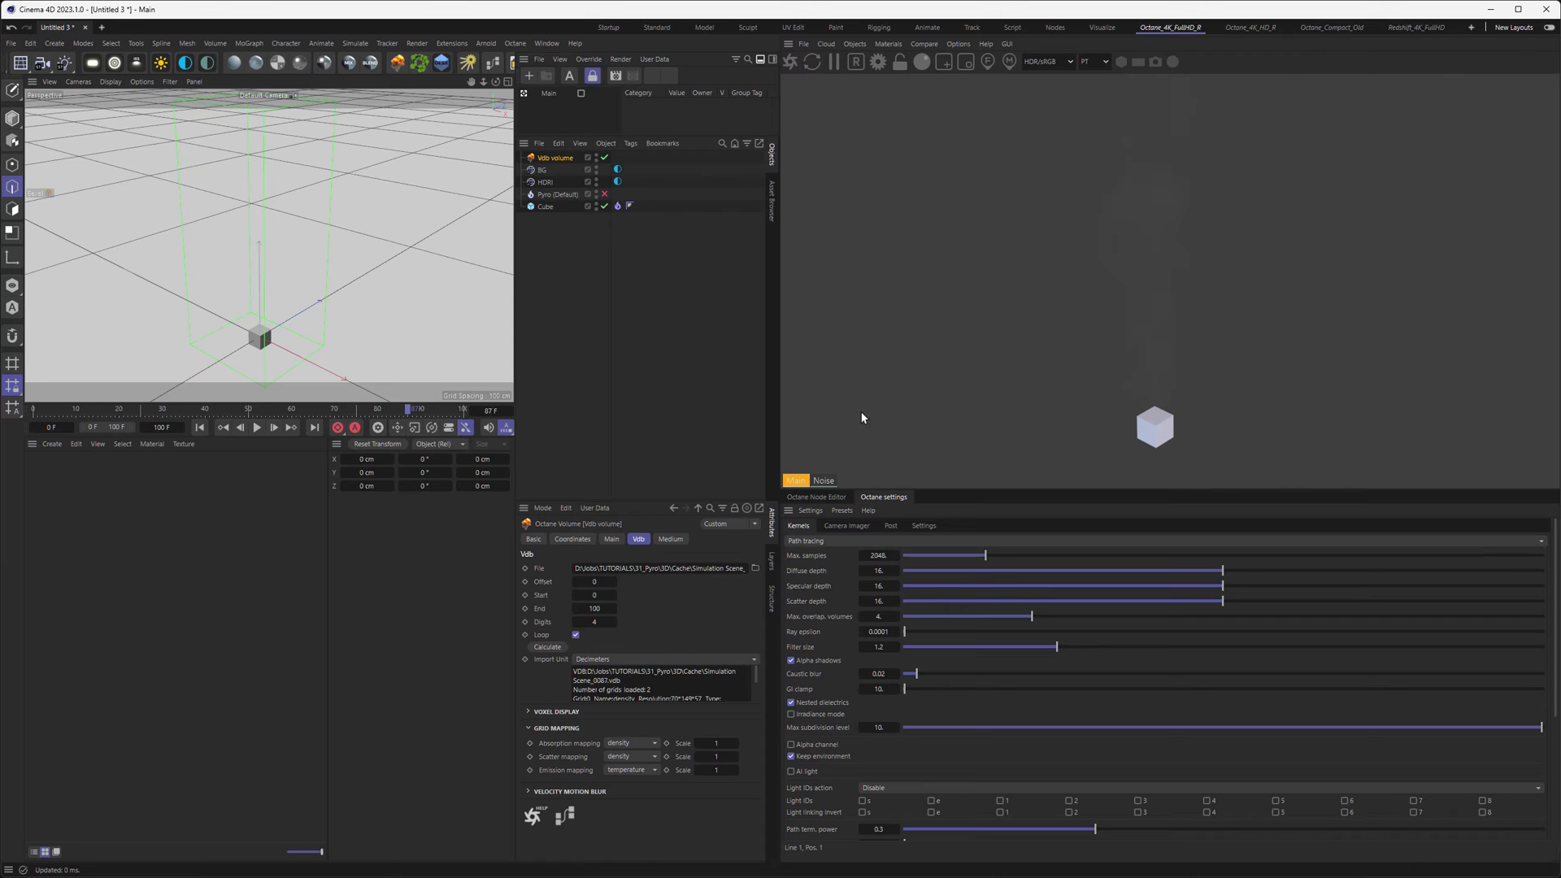
# Step: Apply the Fire preset to the VDB volume's medium and expand the medium's absorption, scattering and emission settings
pyautogui.click(670, 539)
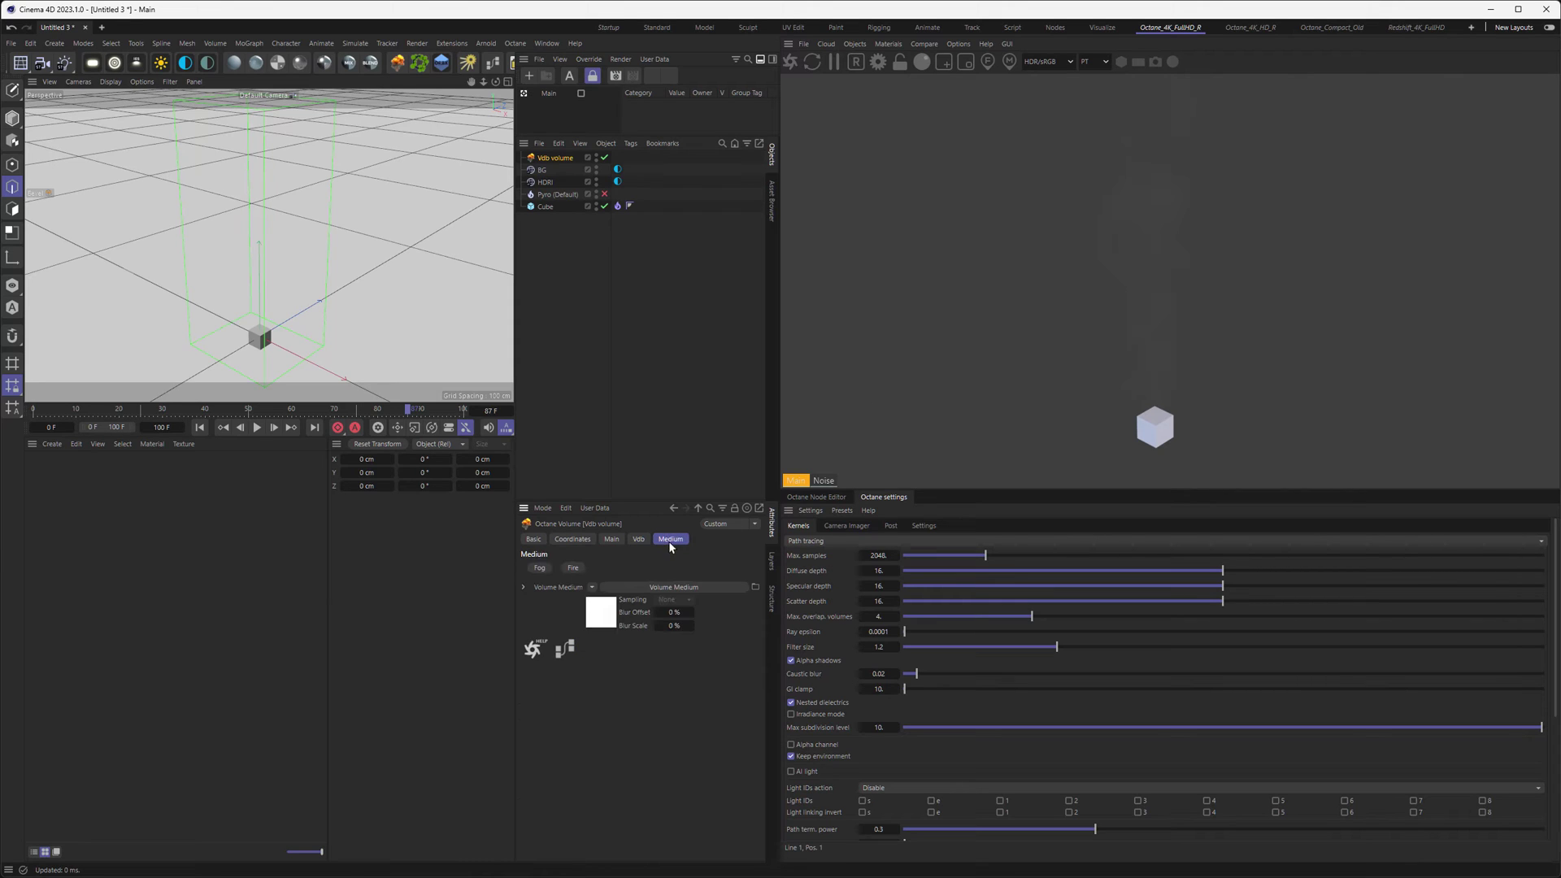
pyautogui.click(574, 568)
pyautogui.click(604, 621)
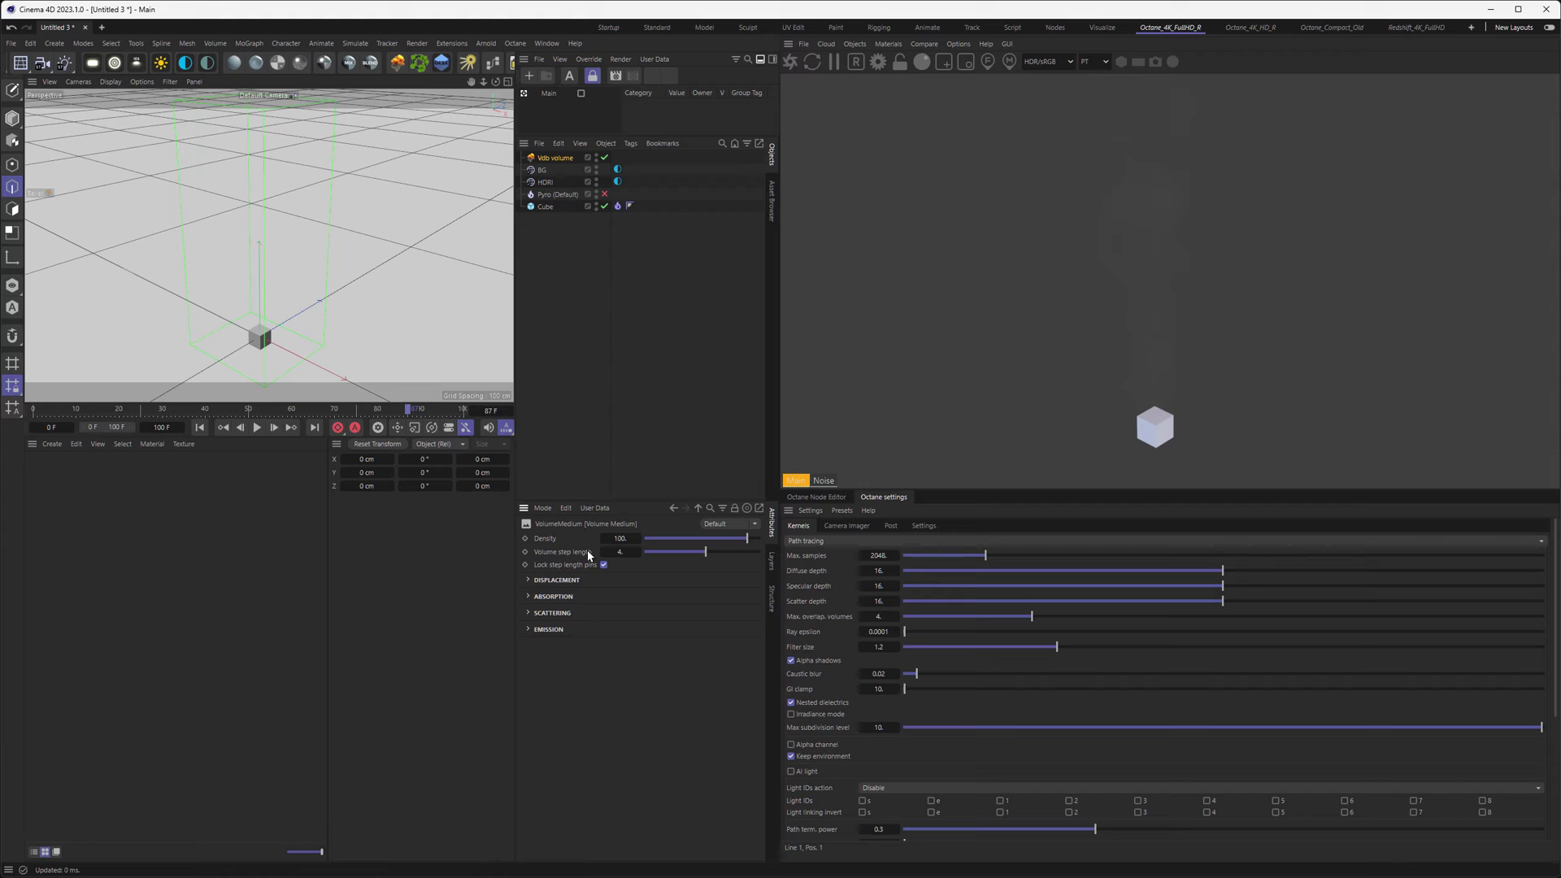
pyautogui.click(547, 630)
pyautogui.click(548, 612)
pyautogui.click(549, 598)
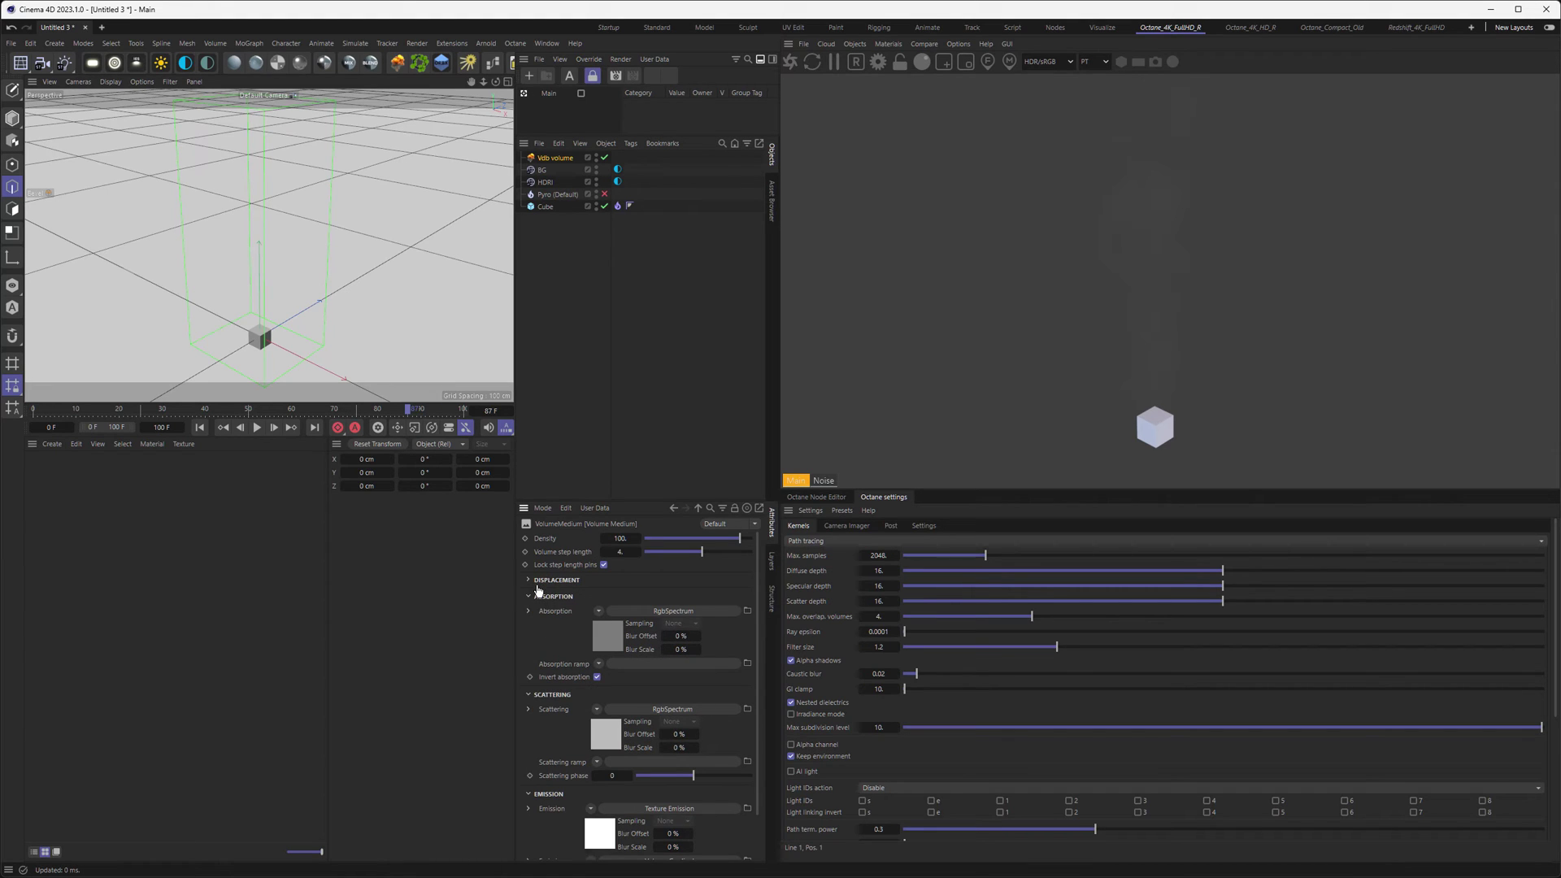
pyautogui.scroll(-2, 758, 593)
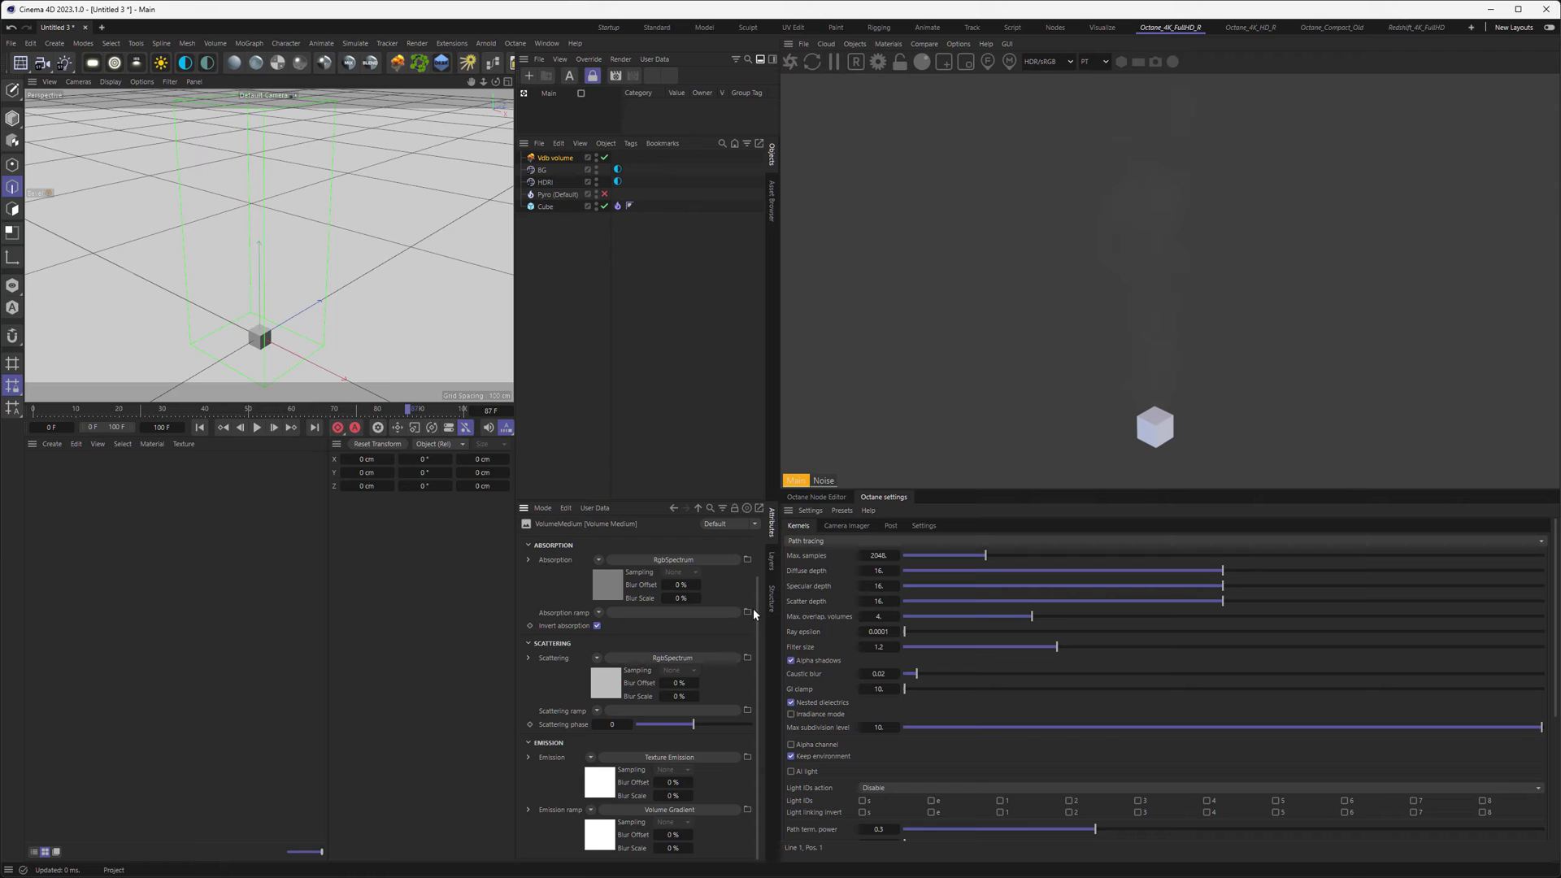
pyautogui.moveTo(758, 616); pyautogui.dragTo(758, 558)
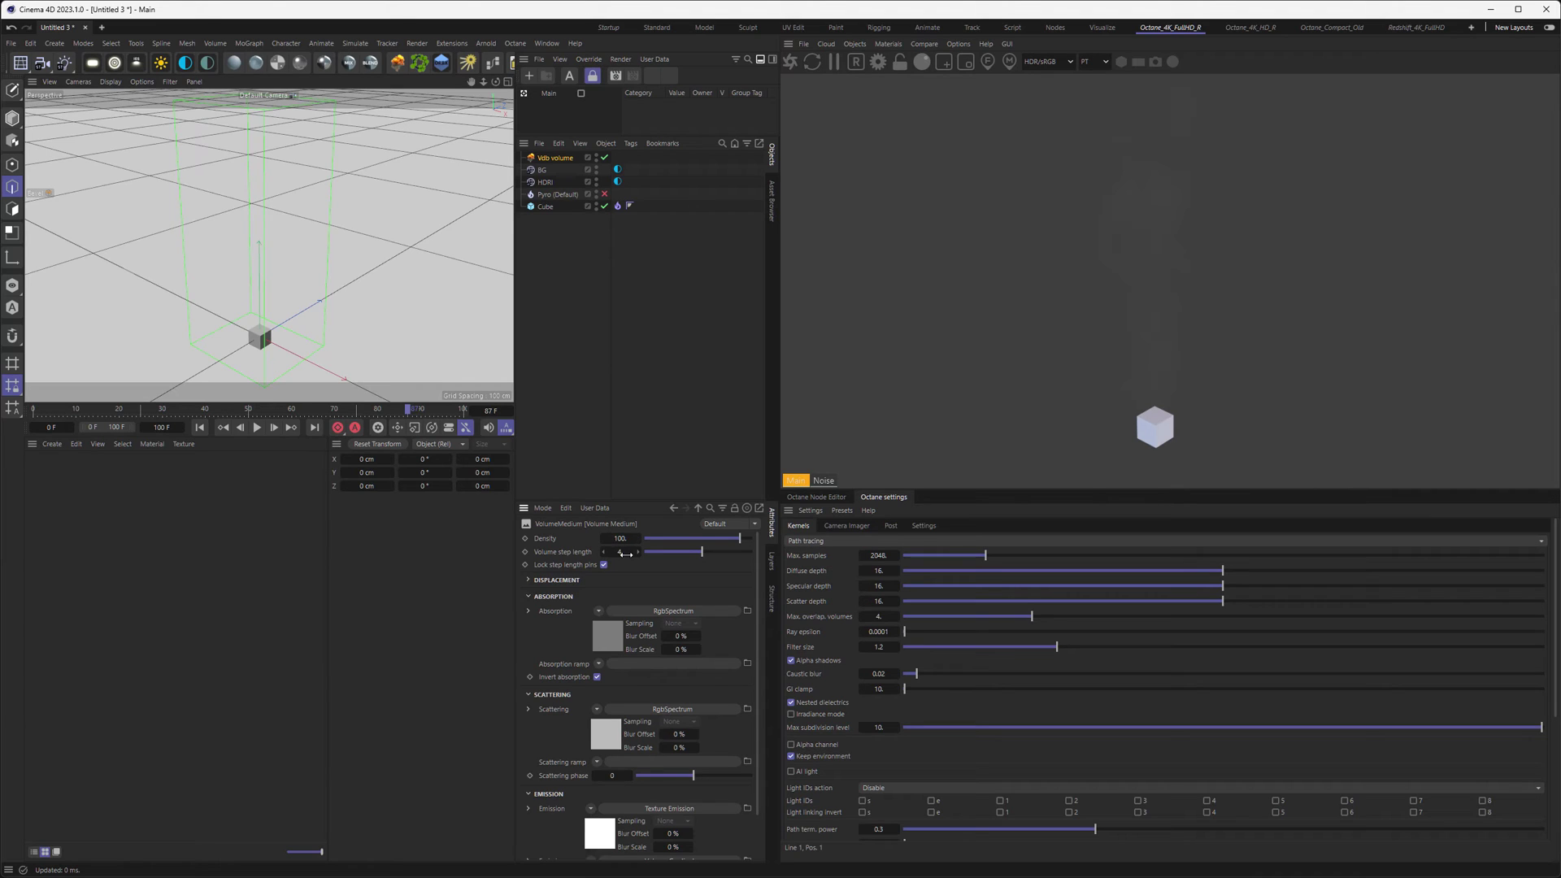
# Step: Set the VDB volume medium's volume step length to 0.02 and its density to 500
pyautogui.click(545, 206)
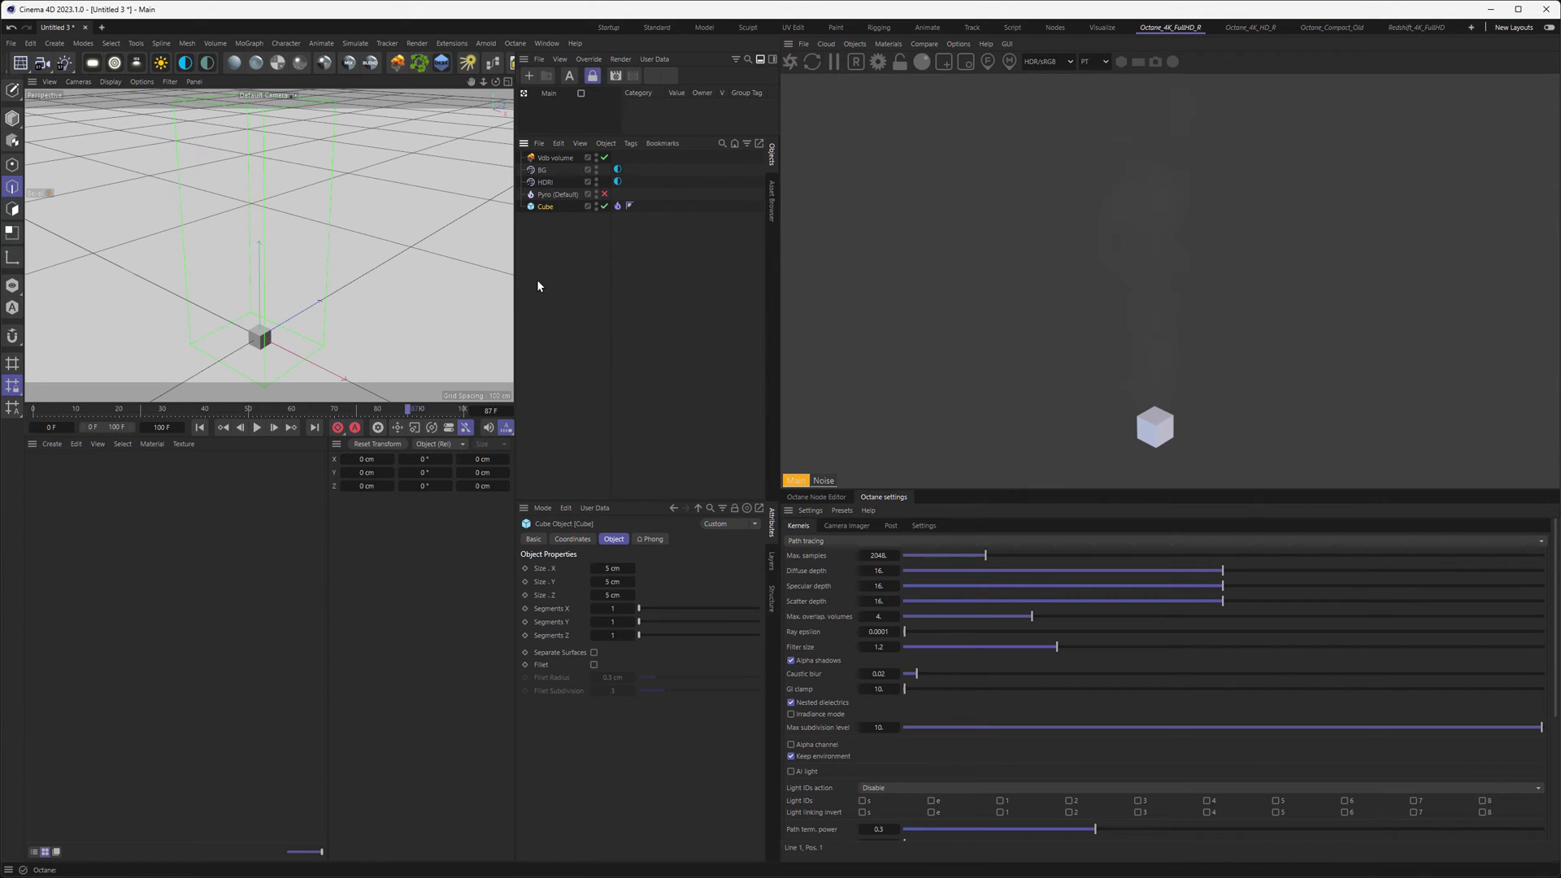
pyautogui.click(551, 159)
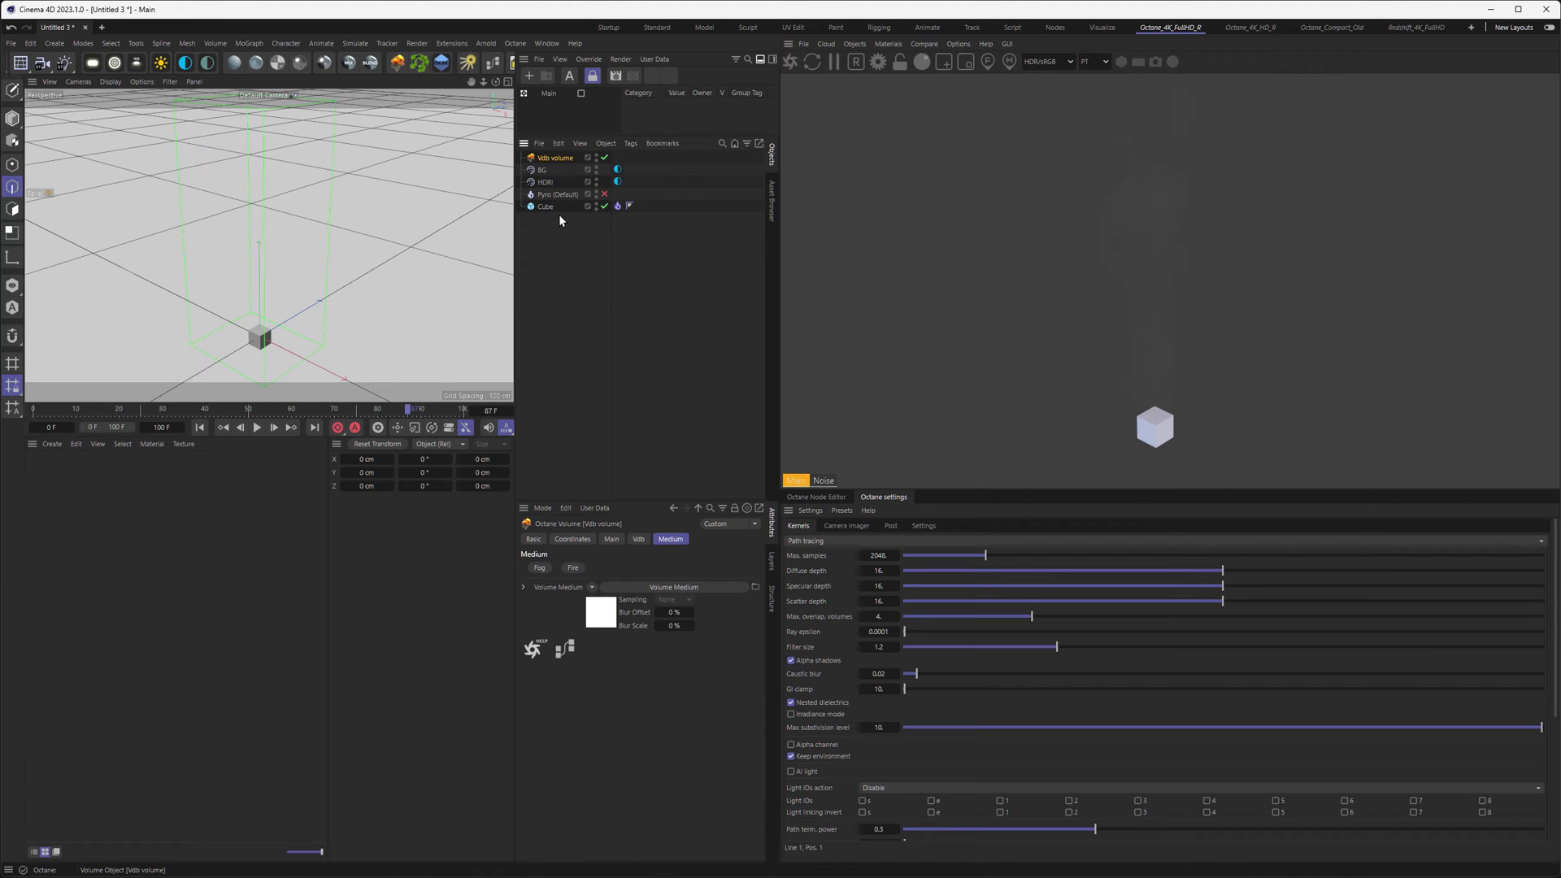
pyautogui.click(609, 612)
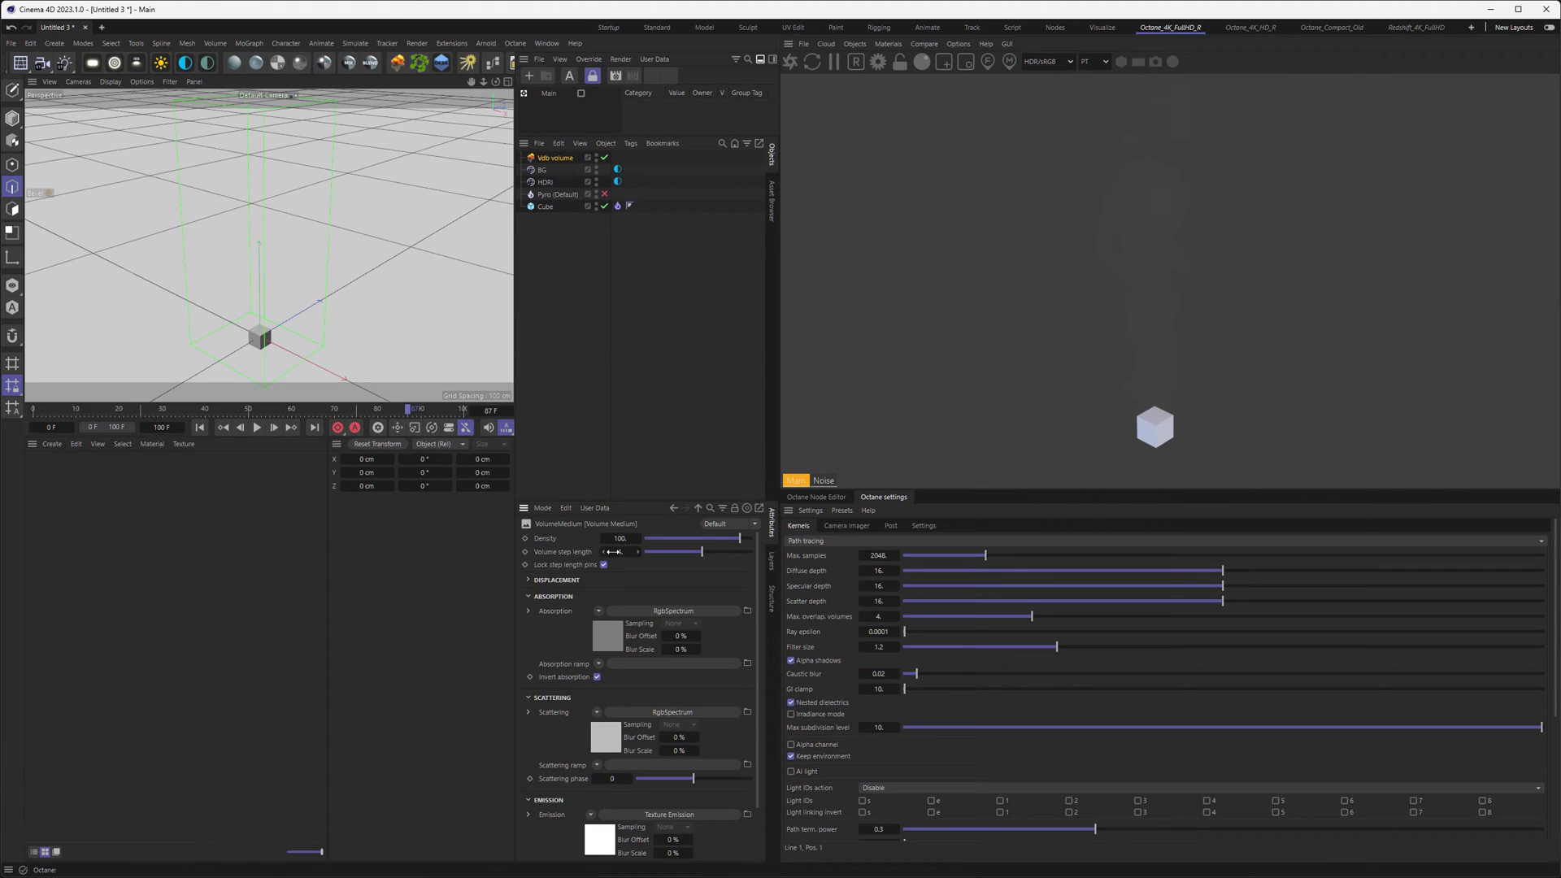
pyautogui.click(618, 552)
pyautogui.write('0,02')
pyautogui.press('Return')
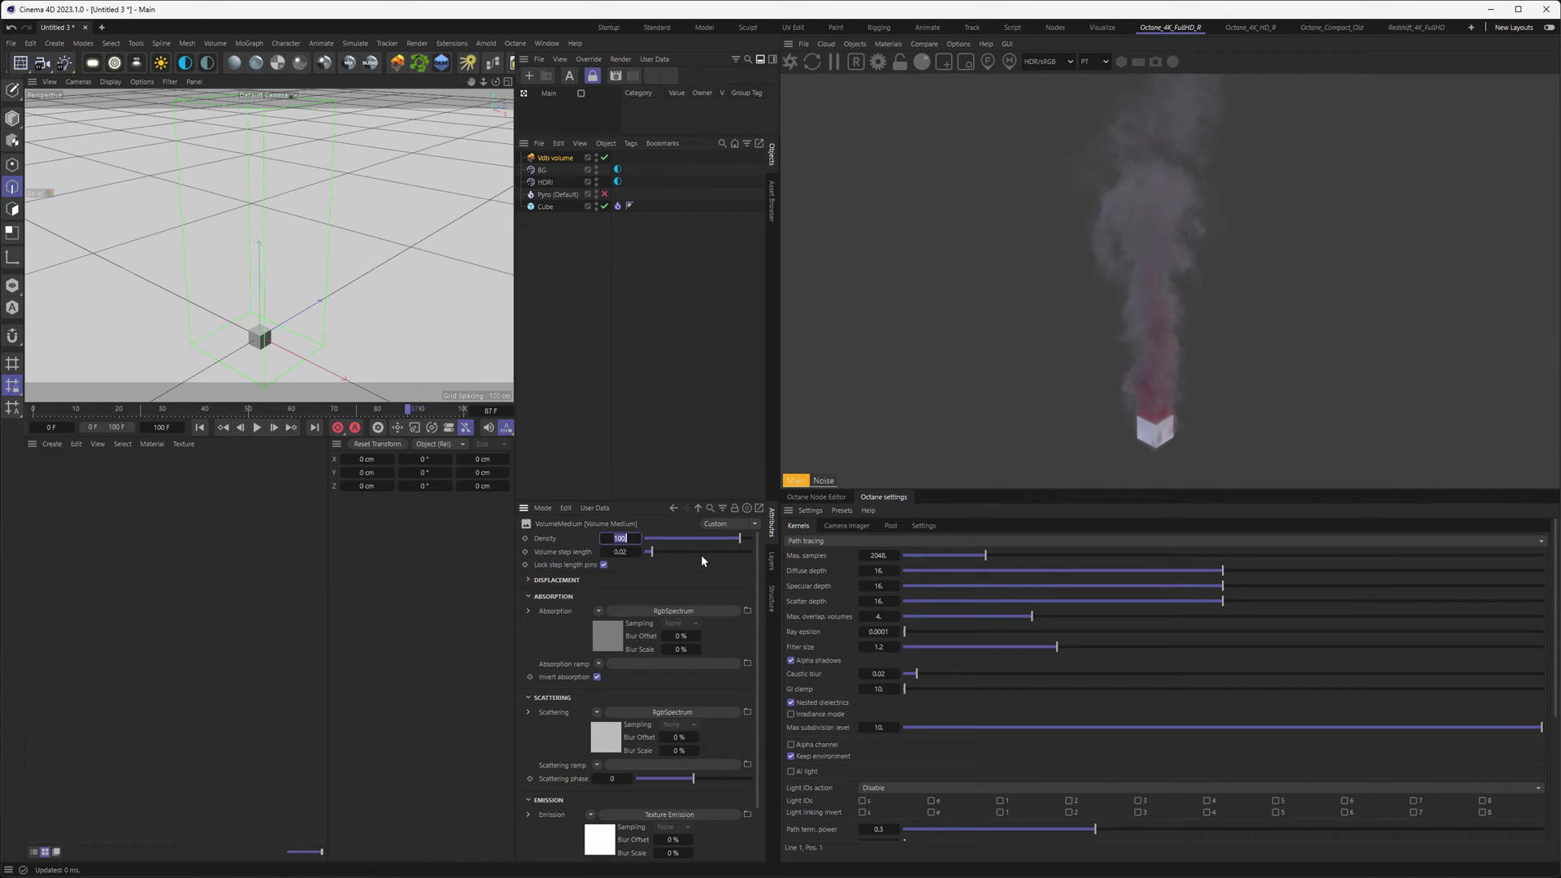
pyautogui.write('500')
pyautogui.press('Return')
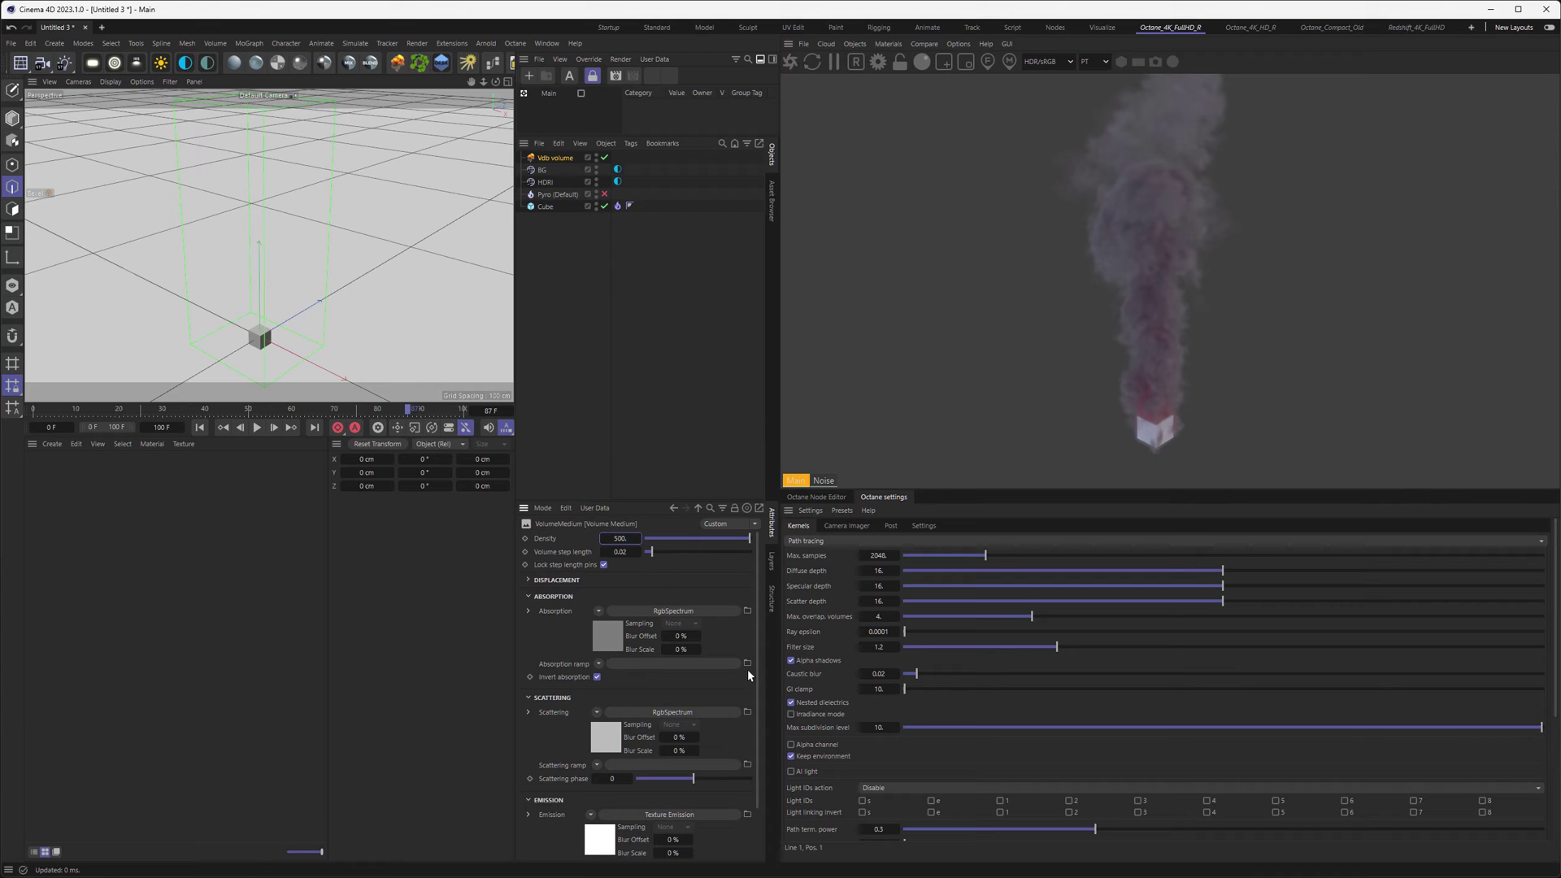
# Step: Test white as the medium's absorption colour and darken it to a near-black grey of about 0.015 per channel
pyautogui.scroll(-1, 756, 692)
pyautogui.scroll(-1, 757, 695)
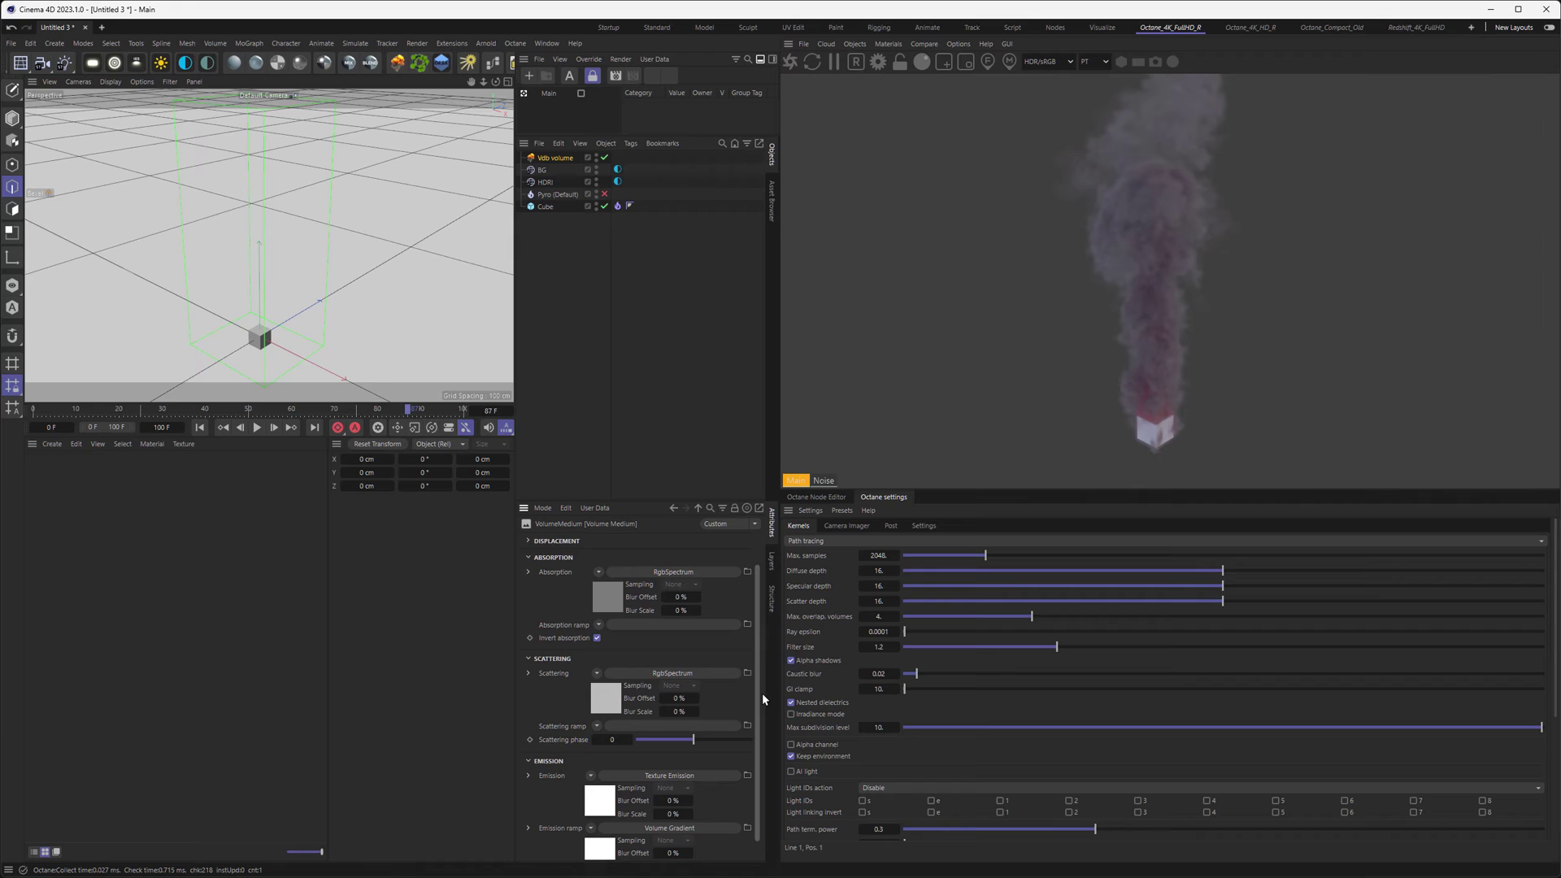
pyautogui.click(603, 600)
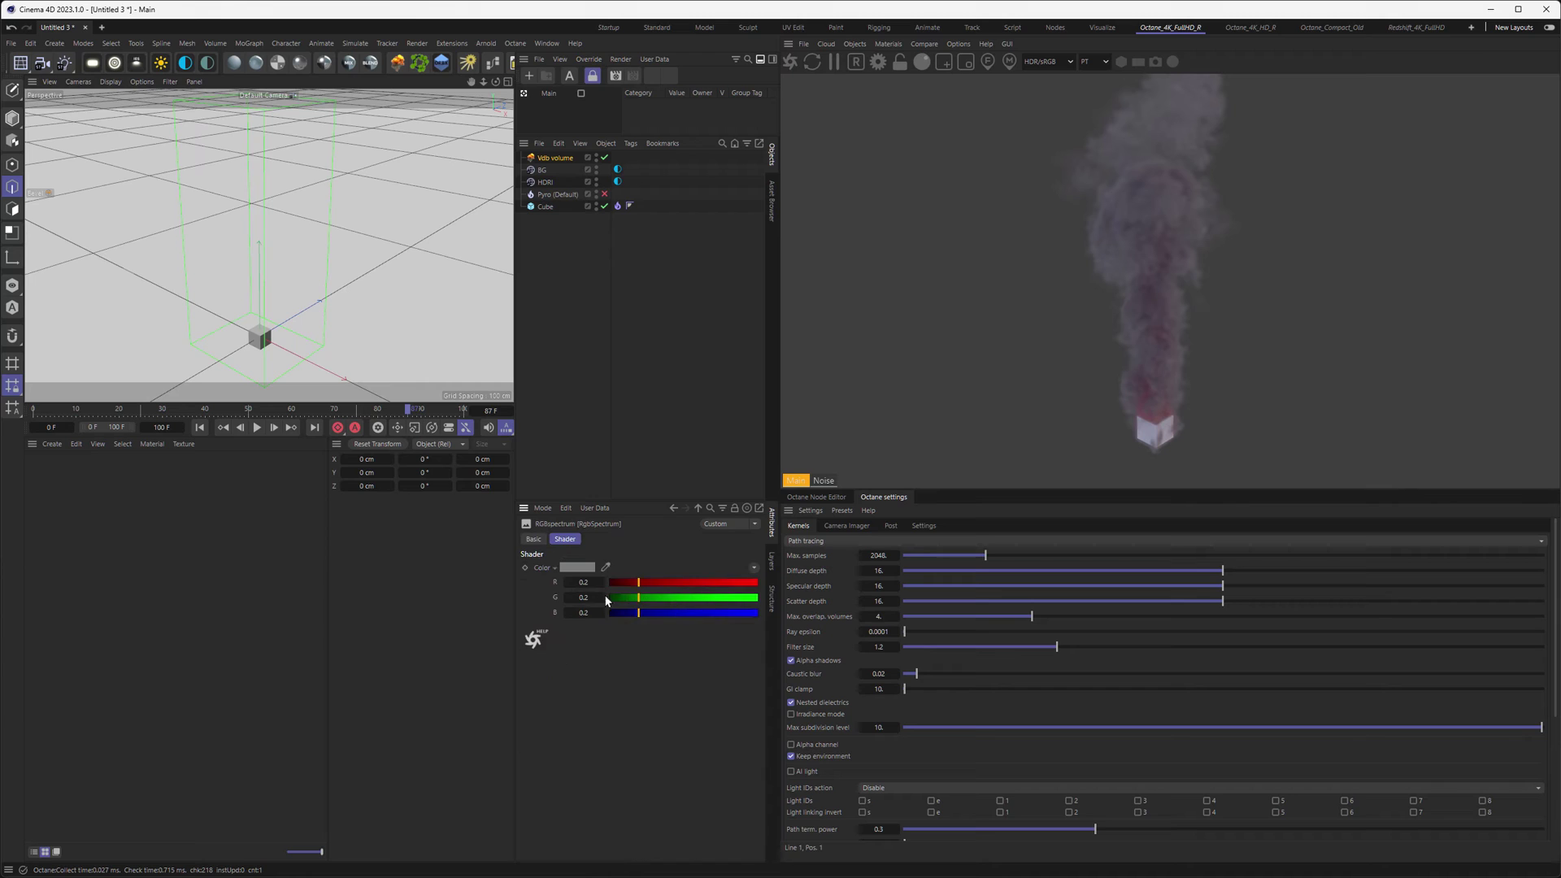
pyautogui.click(584, 571)
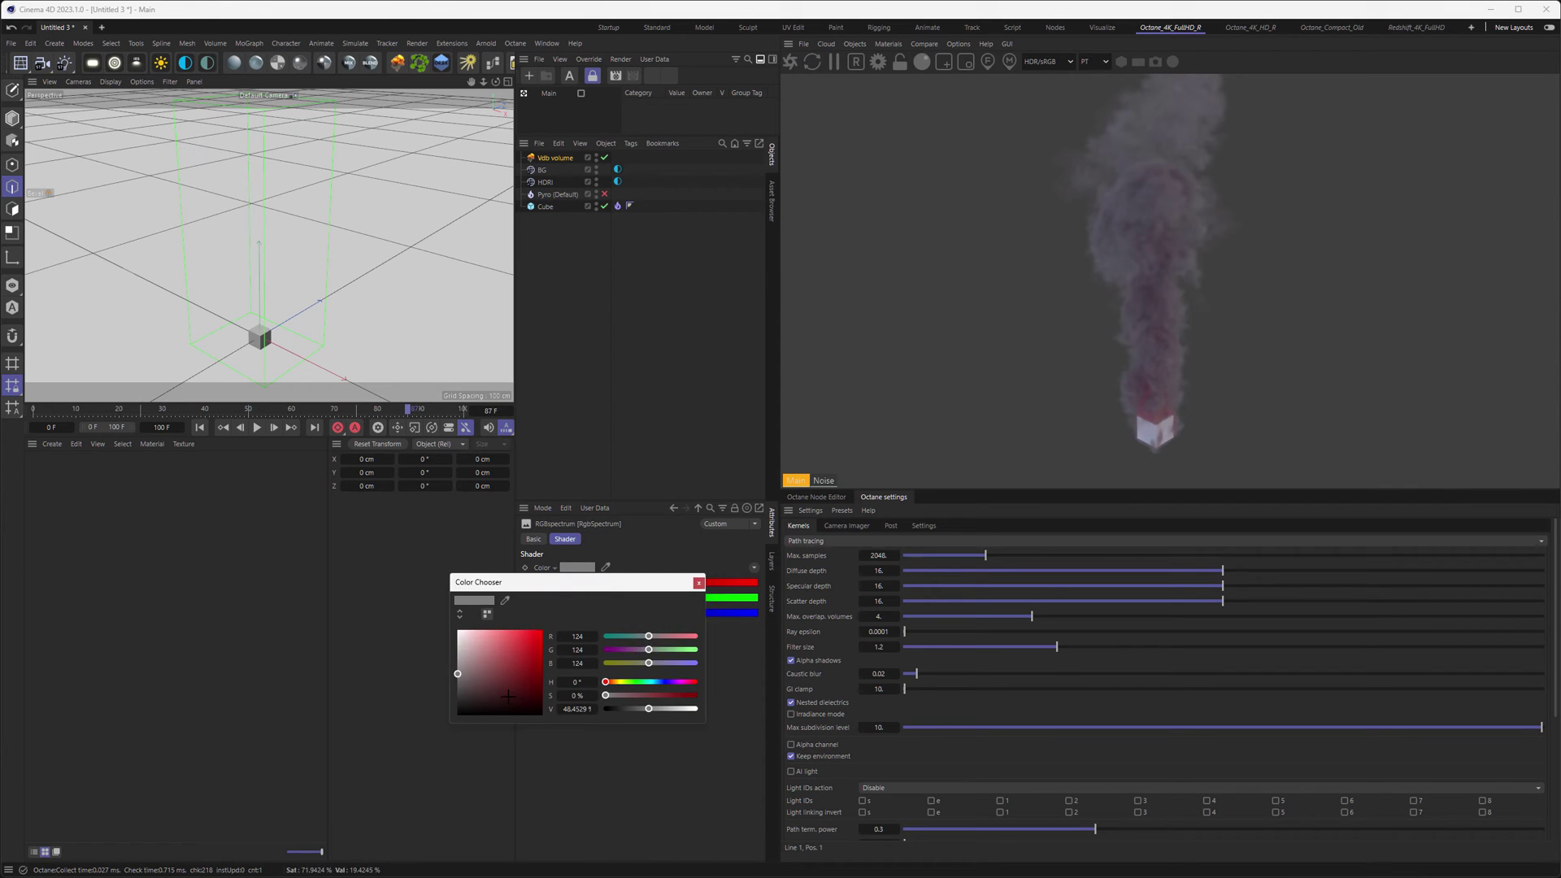
pyautogui.click(457, 630)
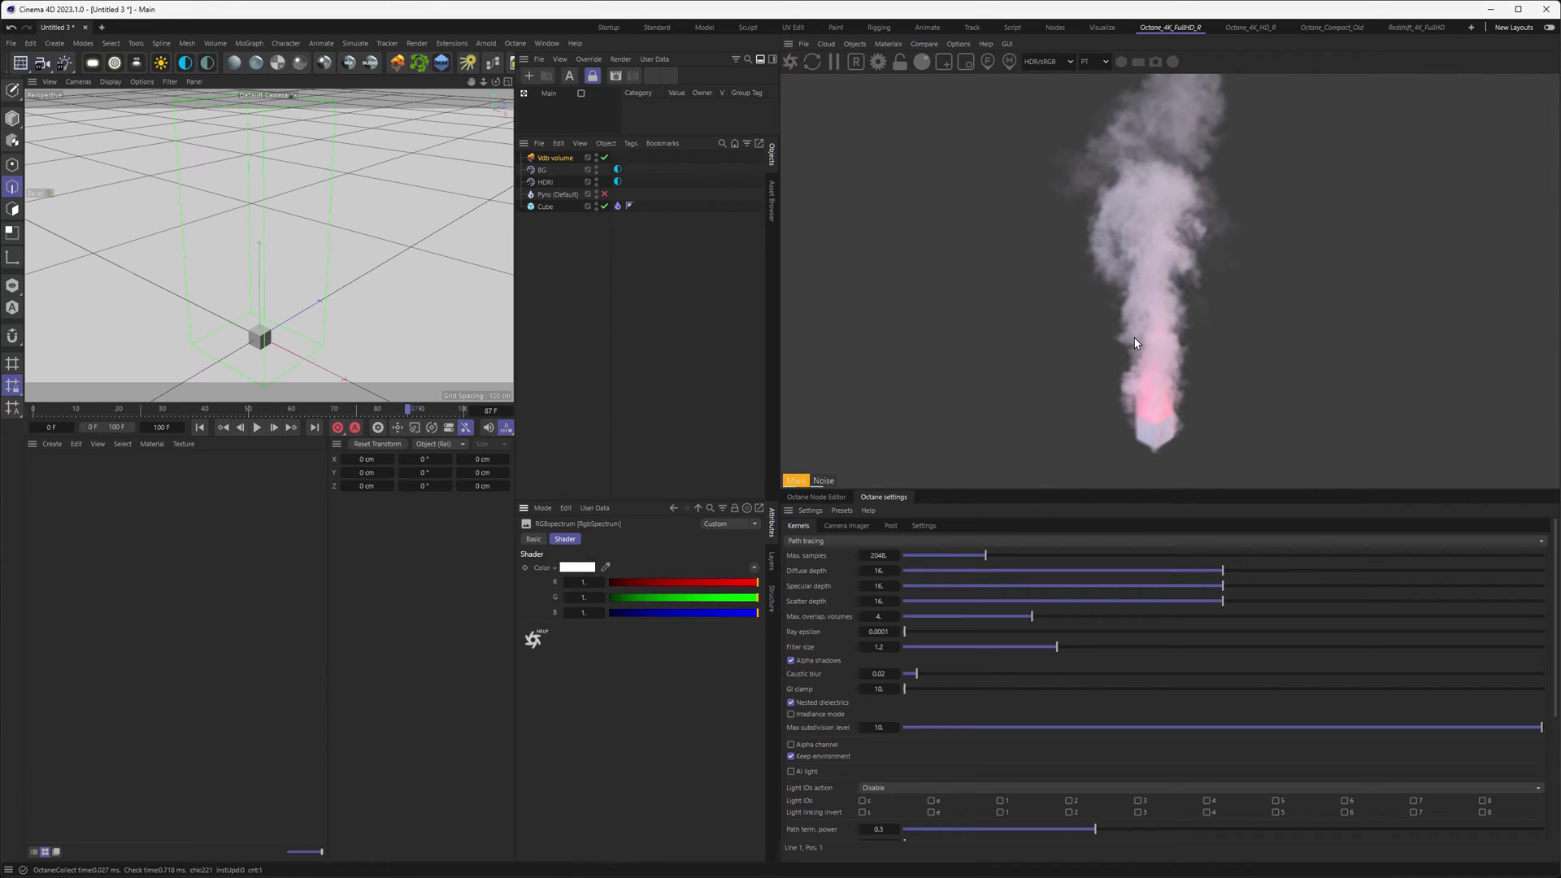
pyautogui.click(577, 567)
pyautogui.moveTo(472, 632); pyautogui.dragTo(457, 696)
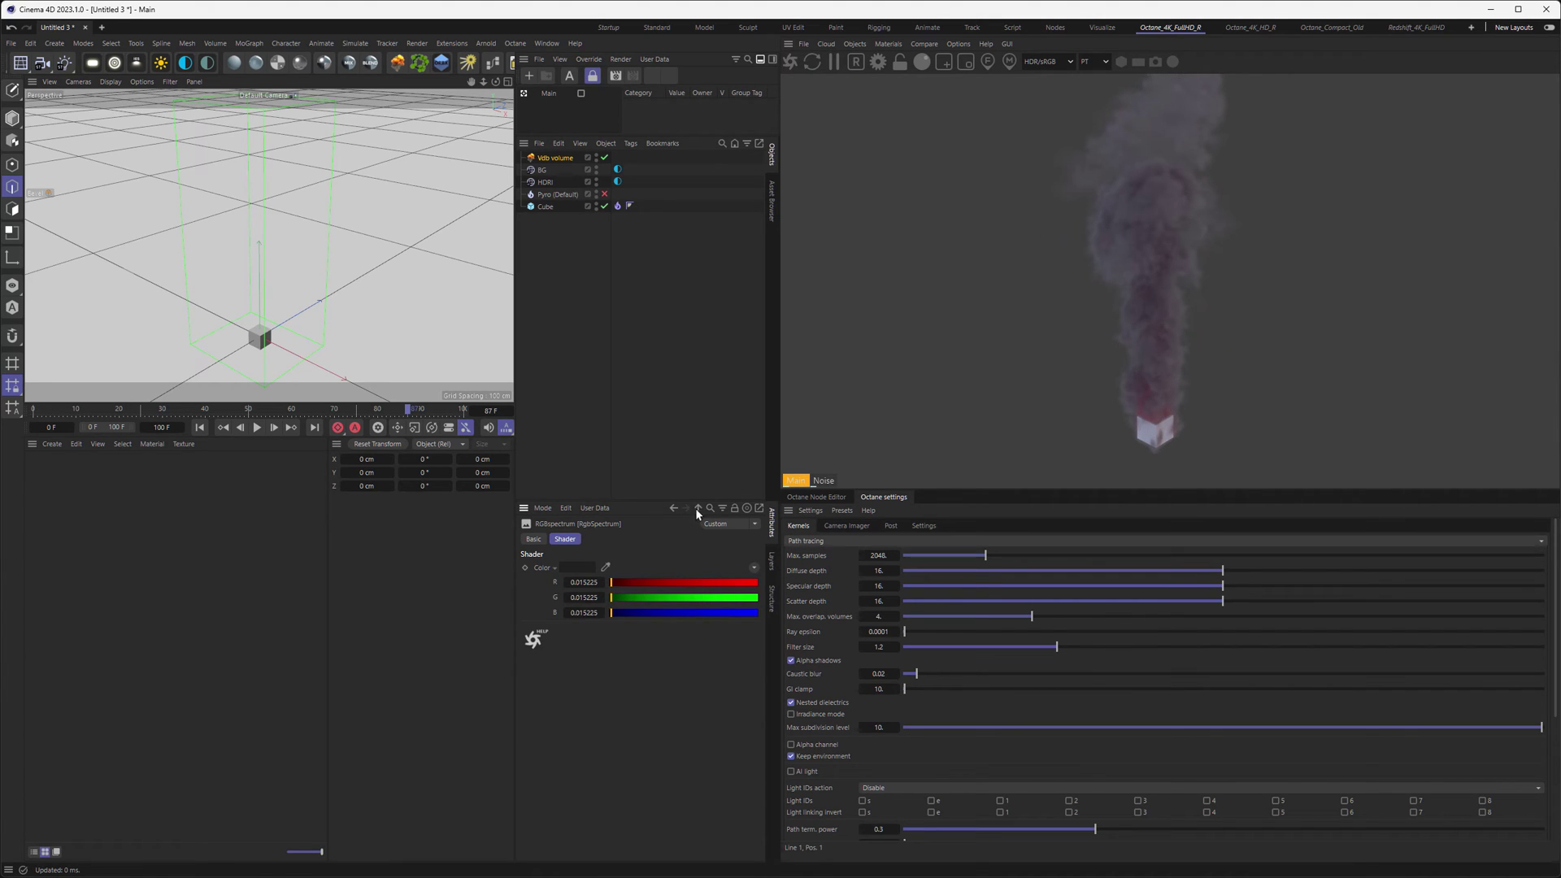
pyautogui.click(673, 508)
# Step: Try white and then black as the volume medium's scattering colour
pyautogui.click(607, 741)
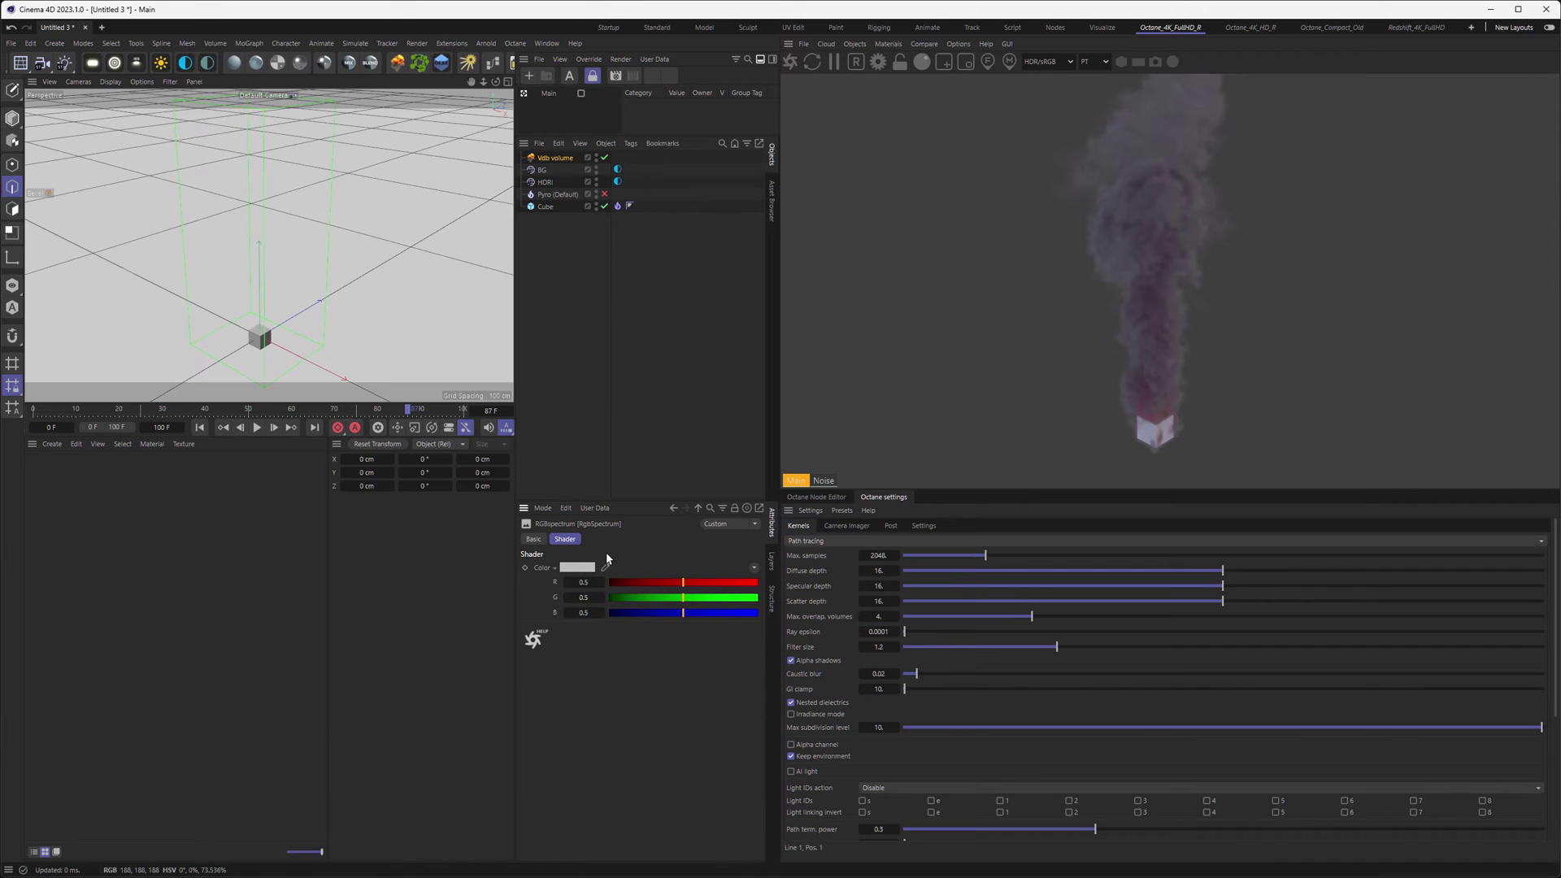
pyautogui.click(671, 509)
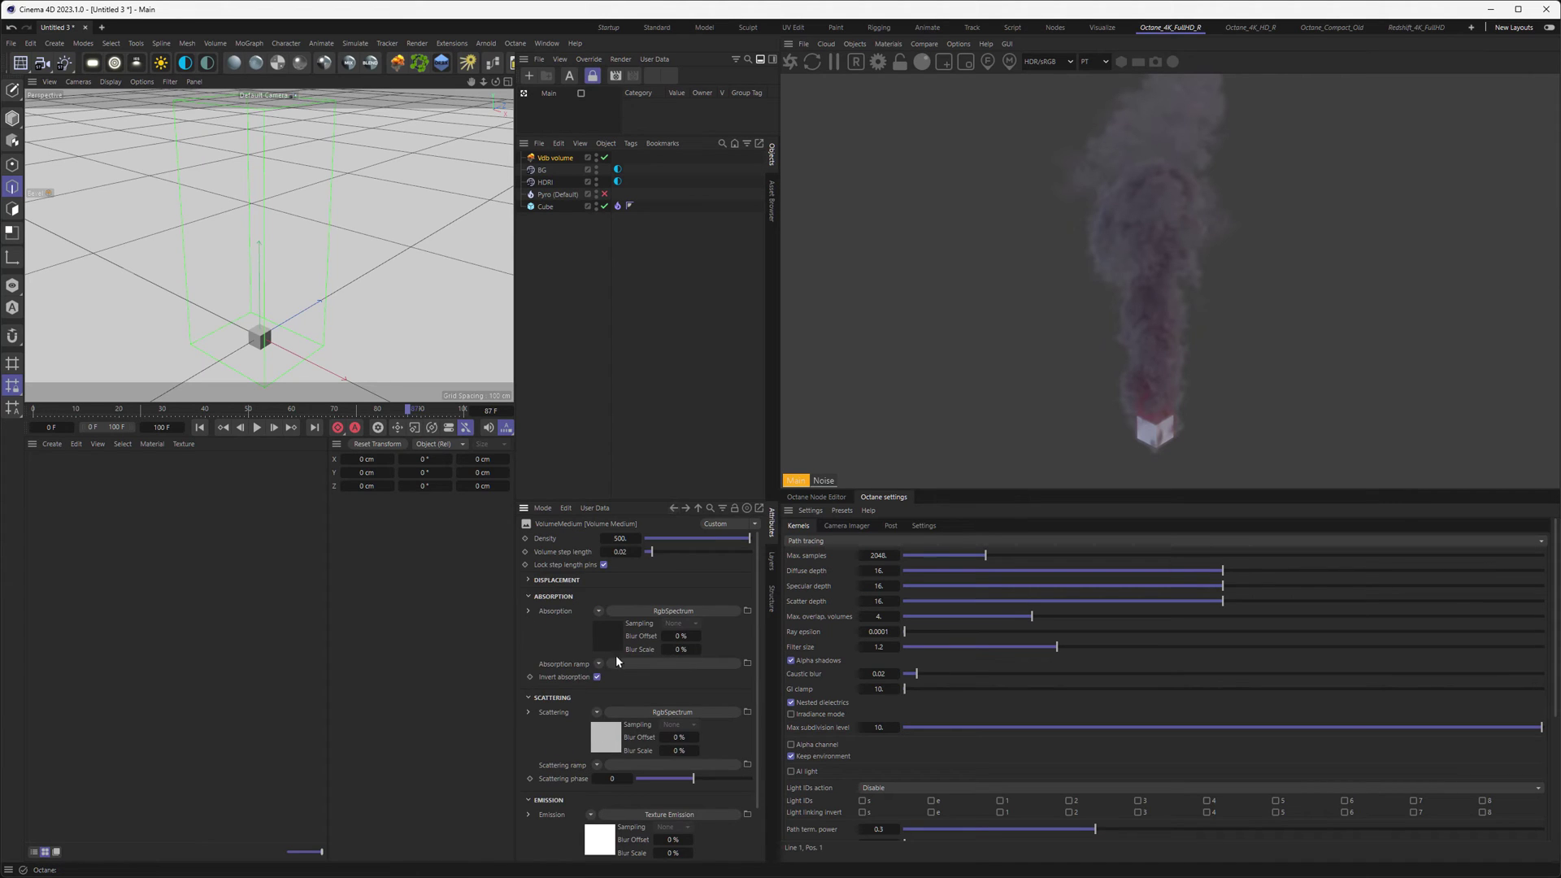
pyautogui.click(616, 740)
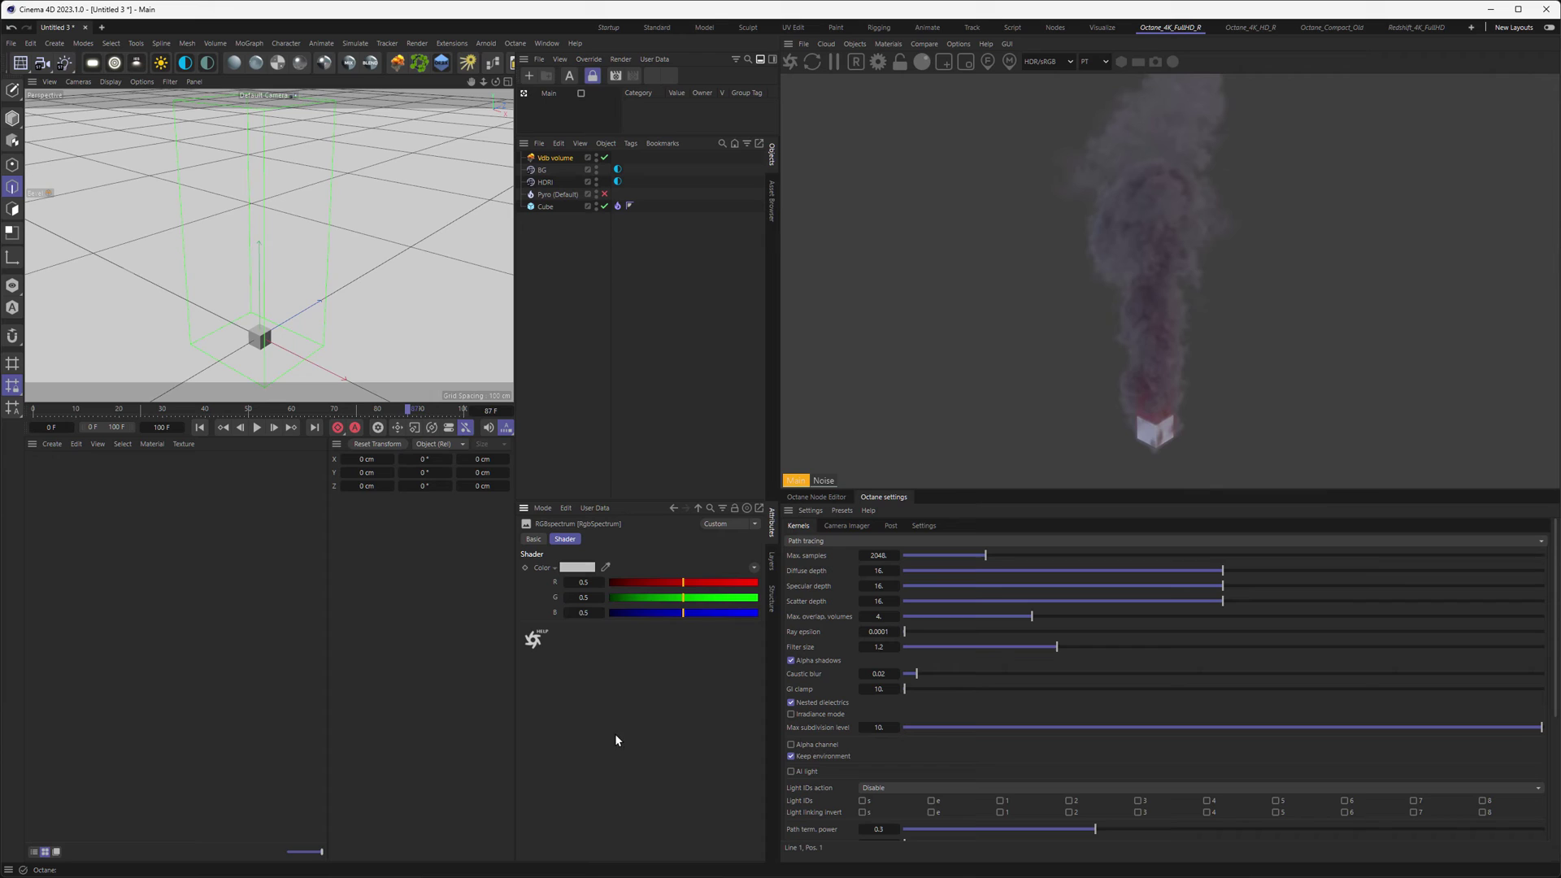
pyautogui.click(577, 567)
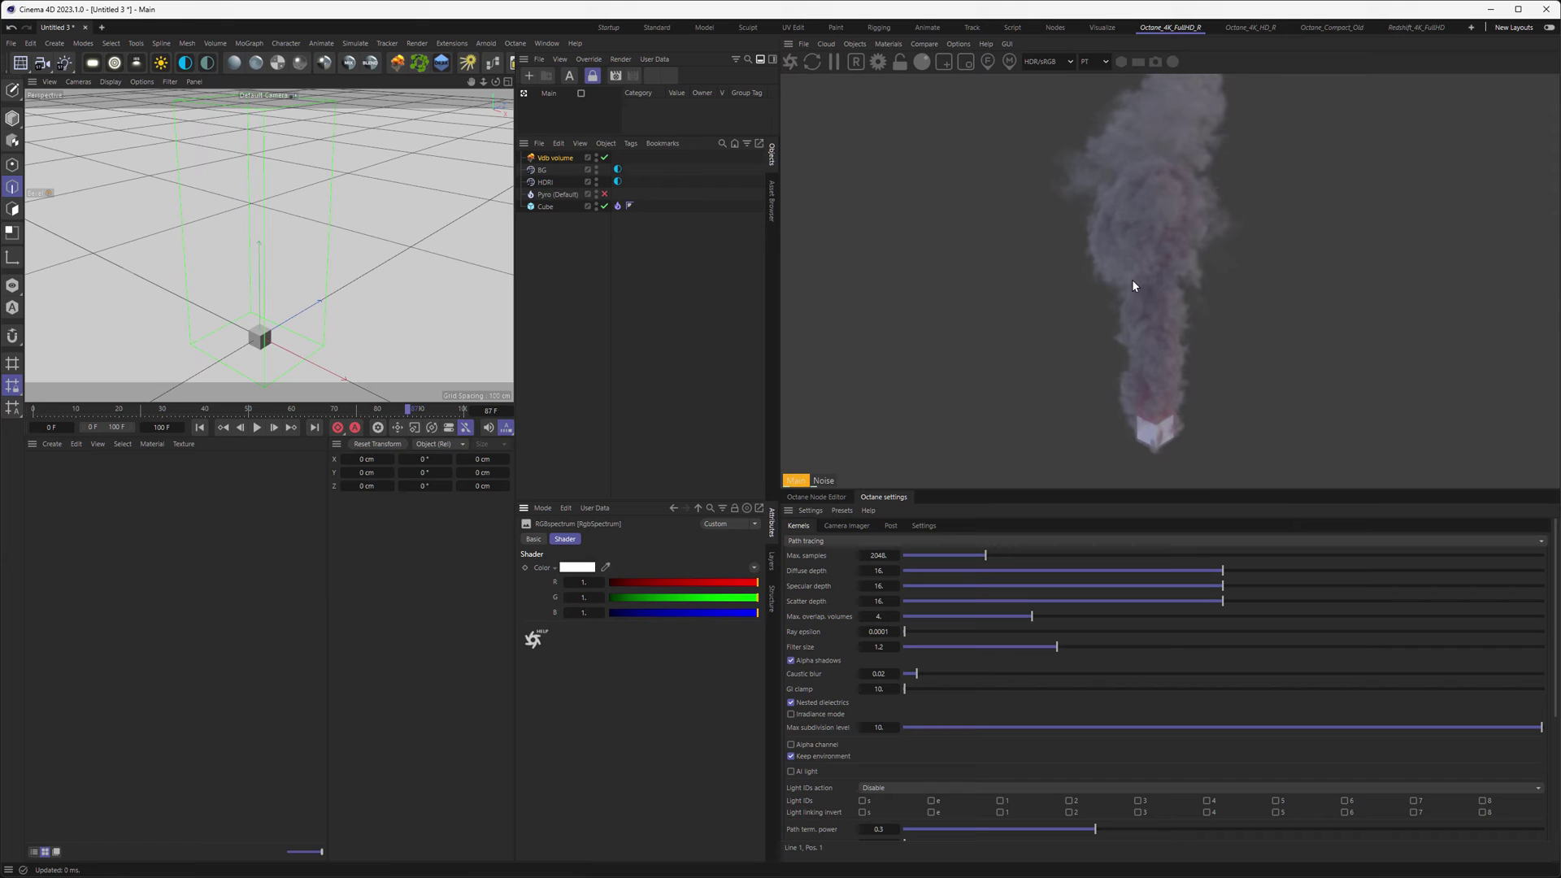
pyautogui.click(577, 566)
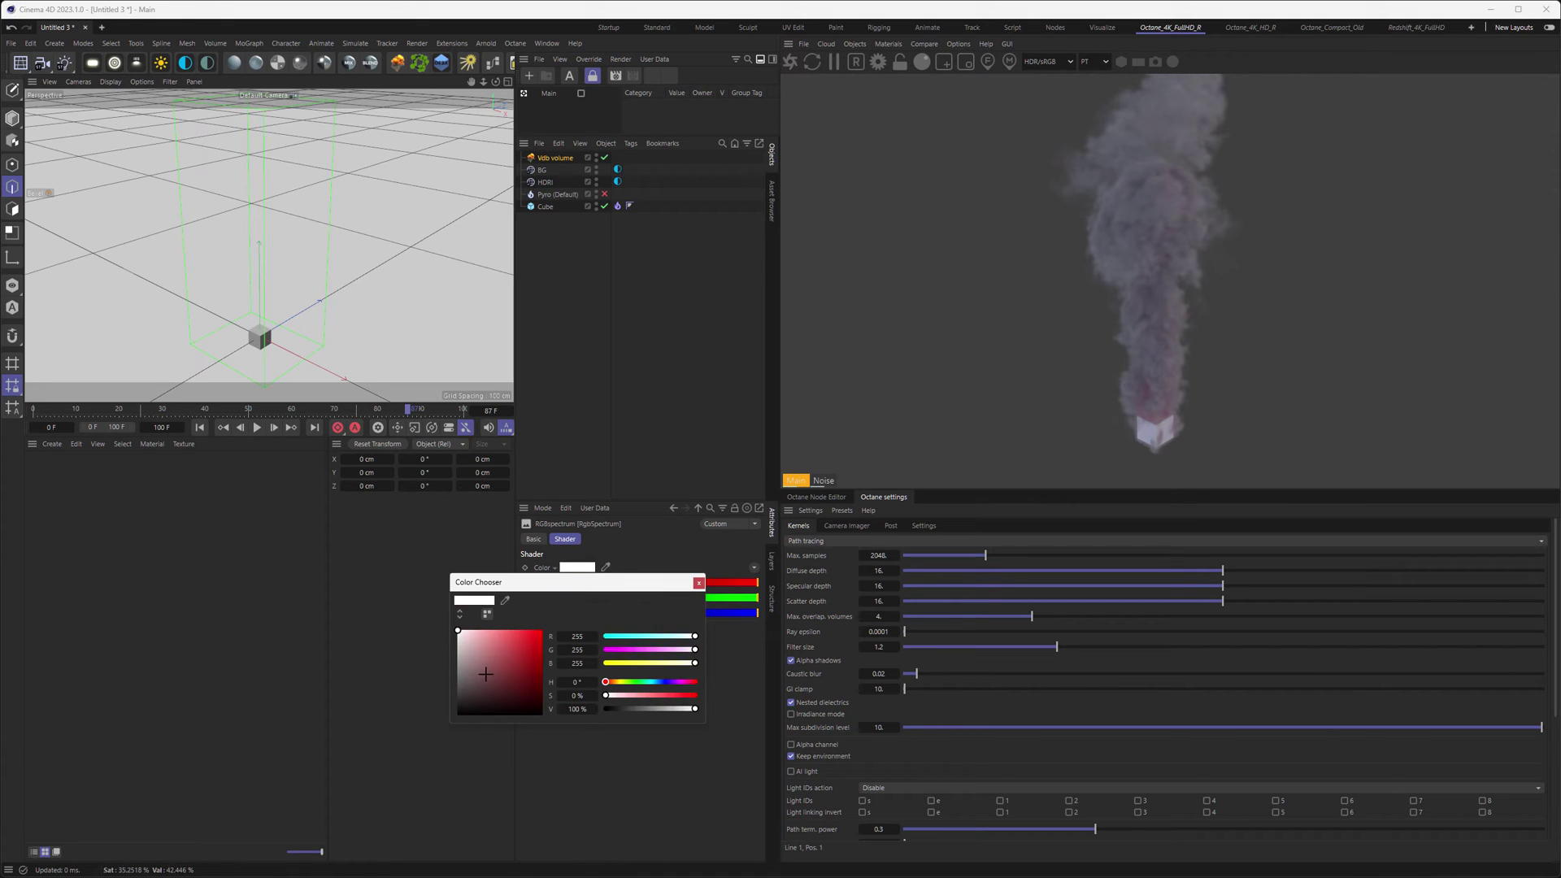
pyautogui.moveTo(486, 675); pyautogui.dragTo(457, 715)
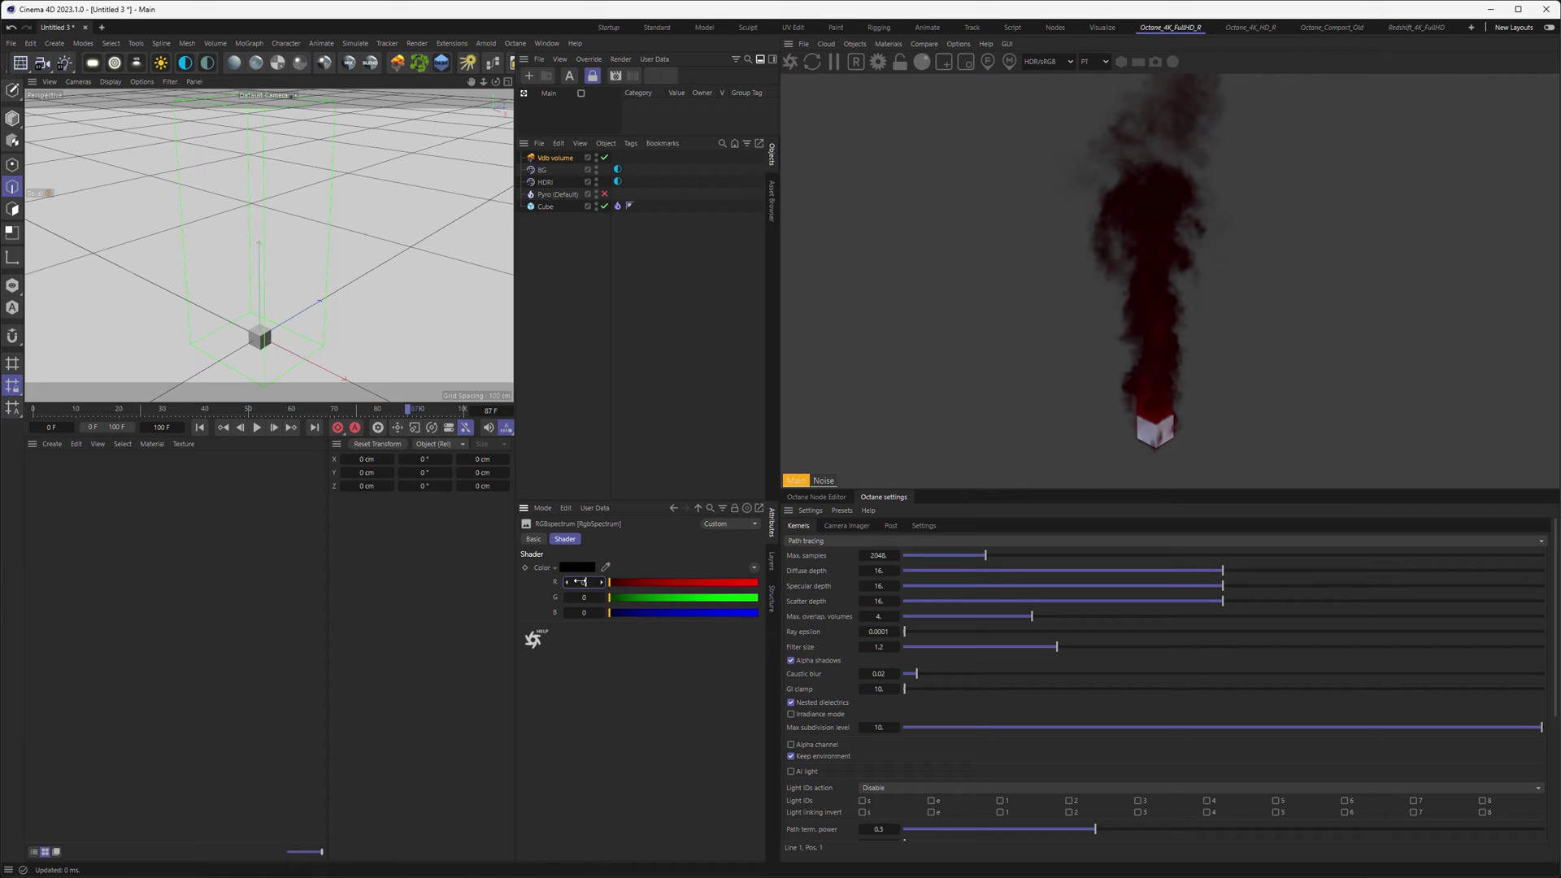
# Step: Set the volume medium's scattering colour to R 0.72, G 0.75 and B 0.75
pyautogui.click(580, 582)
pyautogui.write('0.72')
pyautogui.press('Tab')
pyautogui.write('0.75')
pyautogui.press('Tab')
pyautogui.write('0.75')
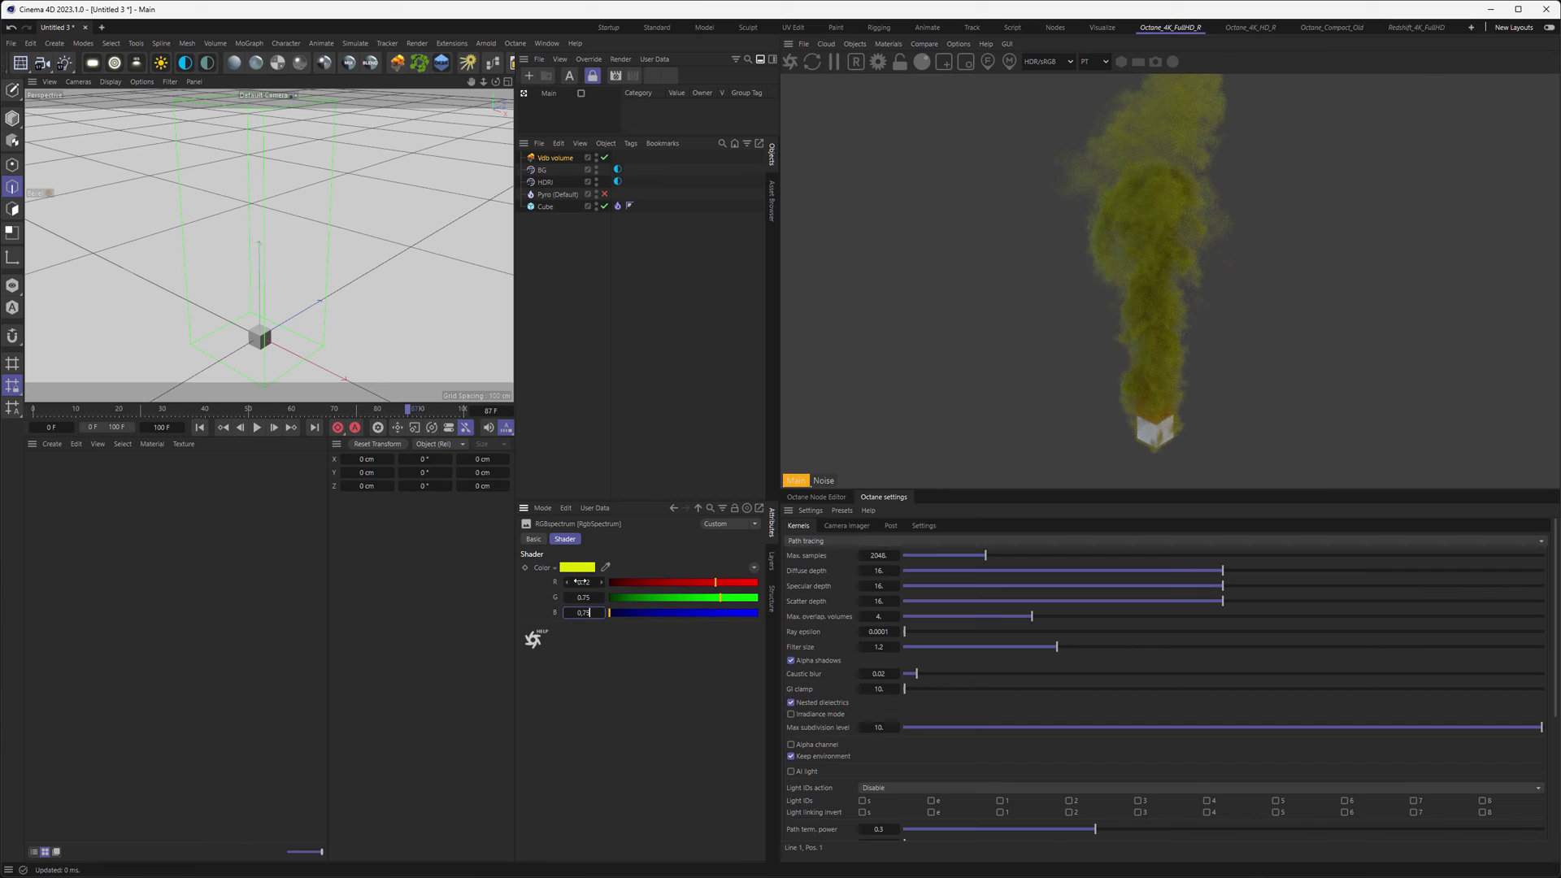
pyautogui.press('Return')
pyautogui.click(673, 507)
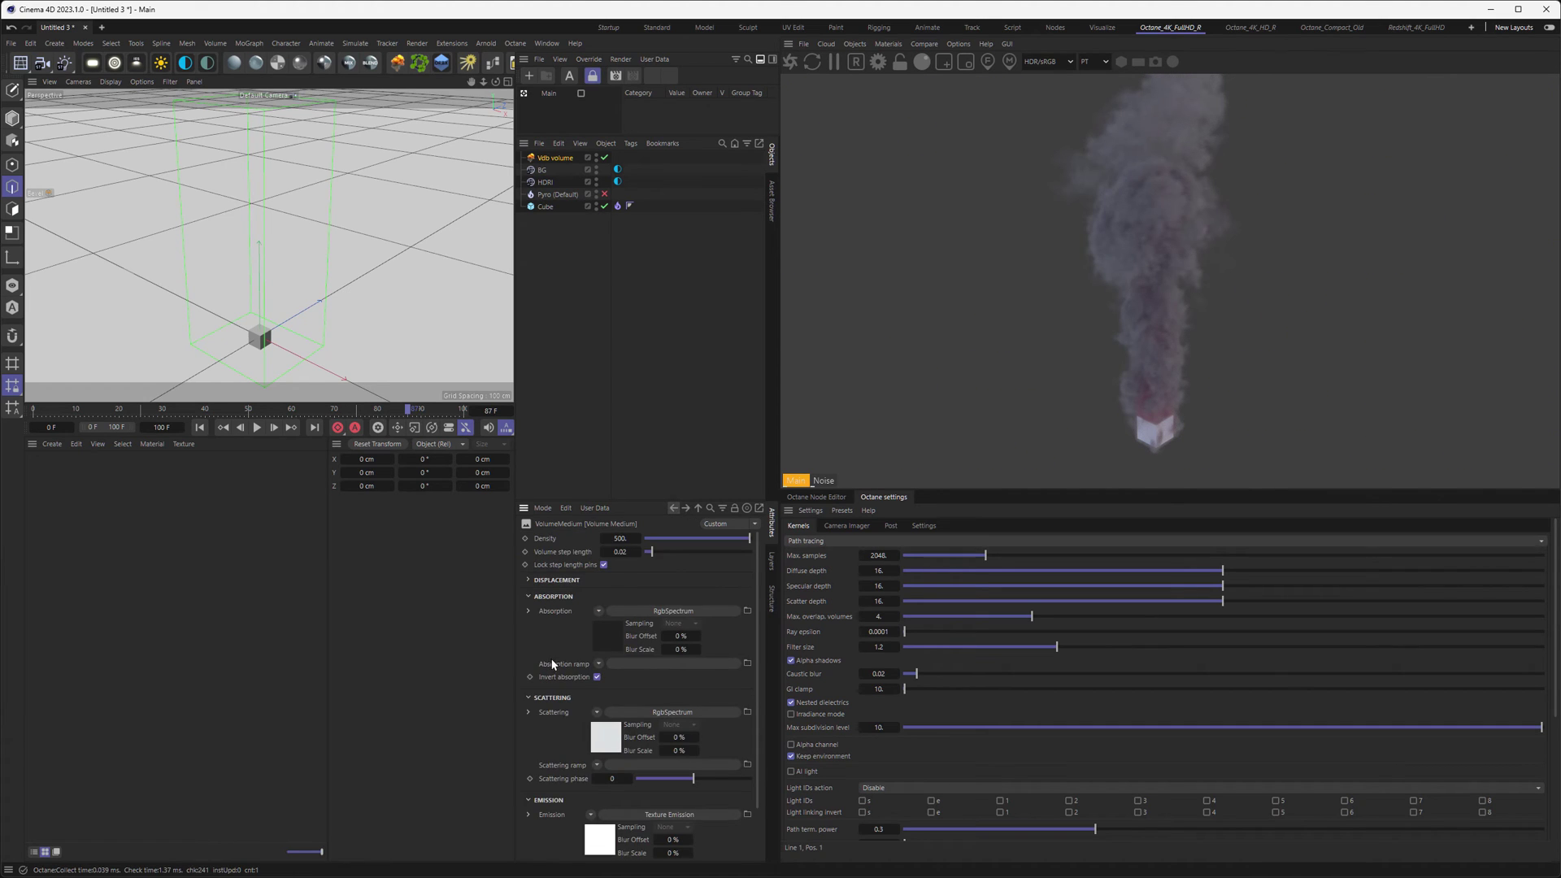
# Step: Set the volume medium's absorption colour to 0.1 on the red, green and blue channels
pyautogui.click(612, 636)
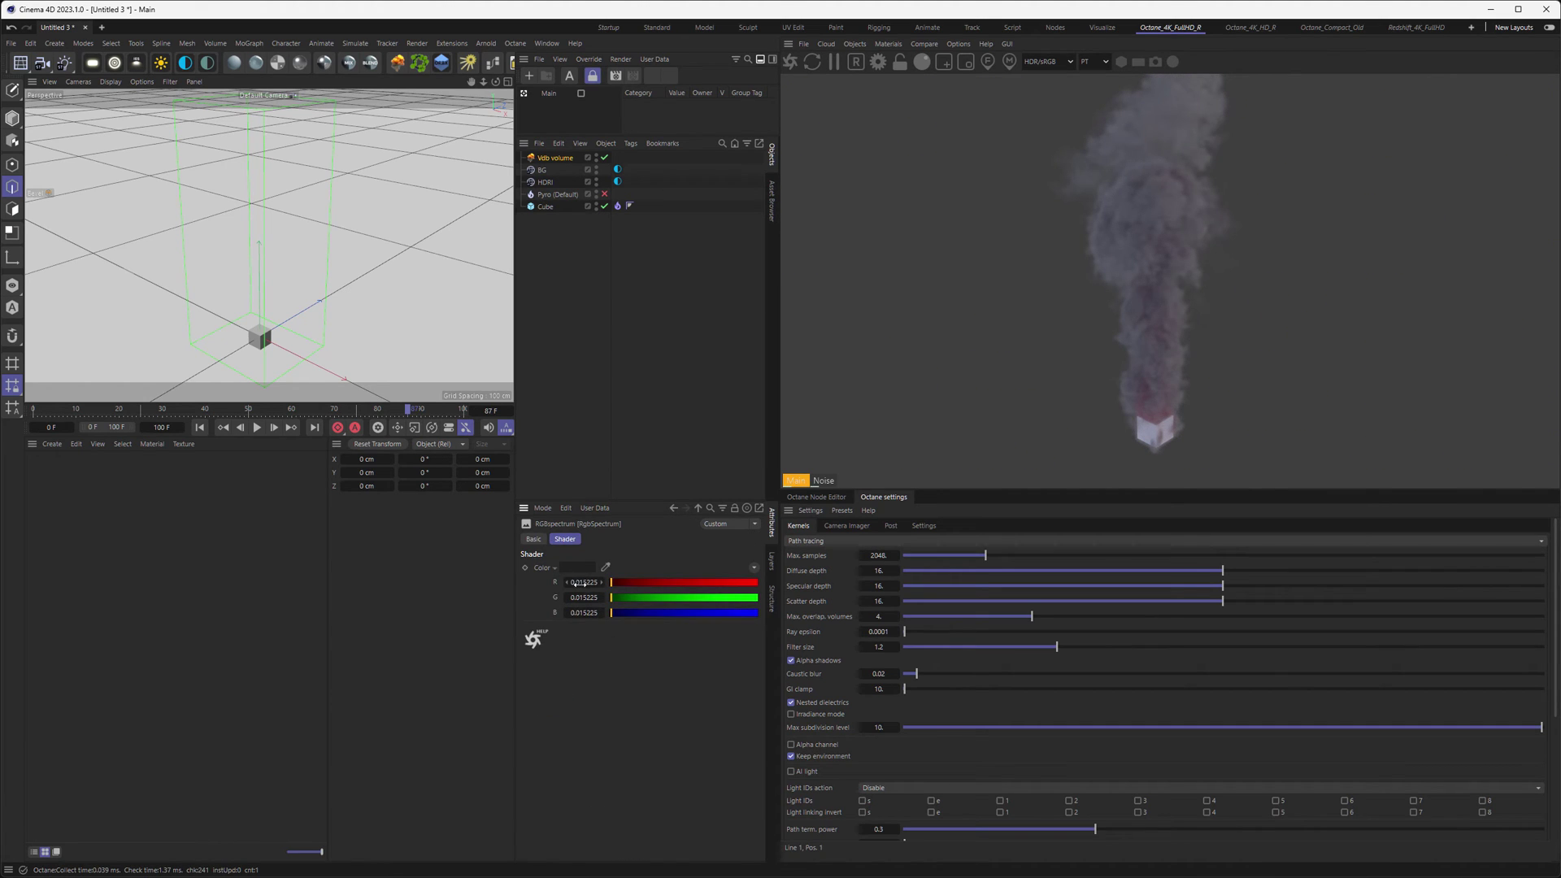
pyautogui.click(577, 582)
pyautogui.press('BackSpace')
pyautogui.write('0.1')
pyautogui.press('Tab')
pyautogui.write('0.1')
pyautogui.press('Tab')
pyautogui.write('0.1')
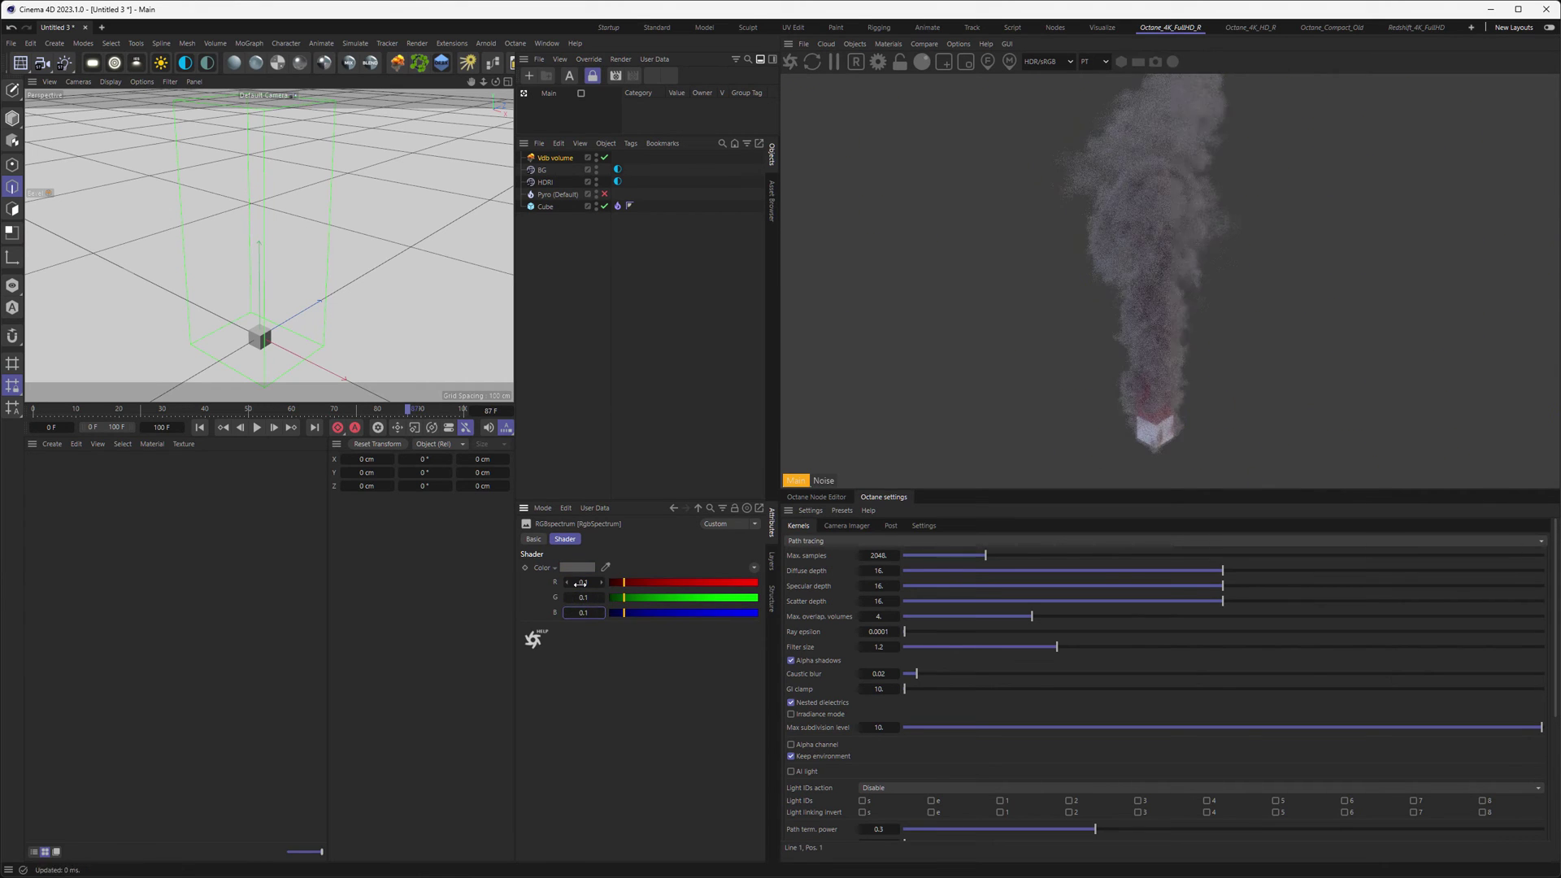
pyautogui.click(673, 508)
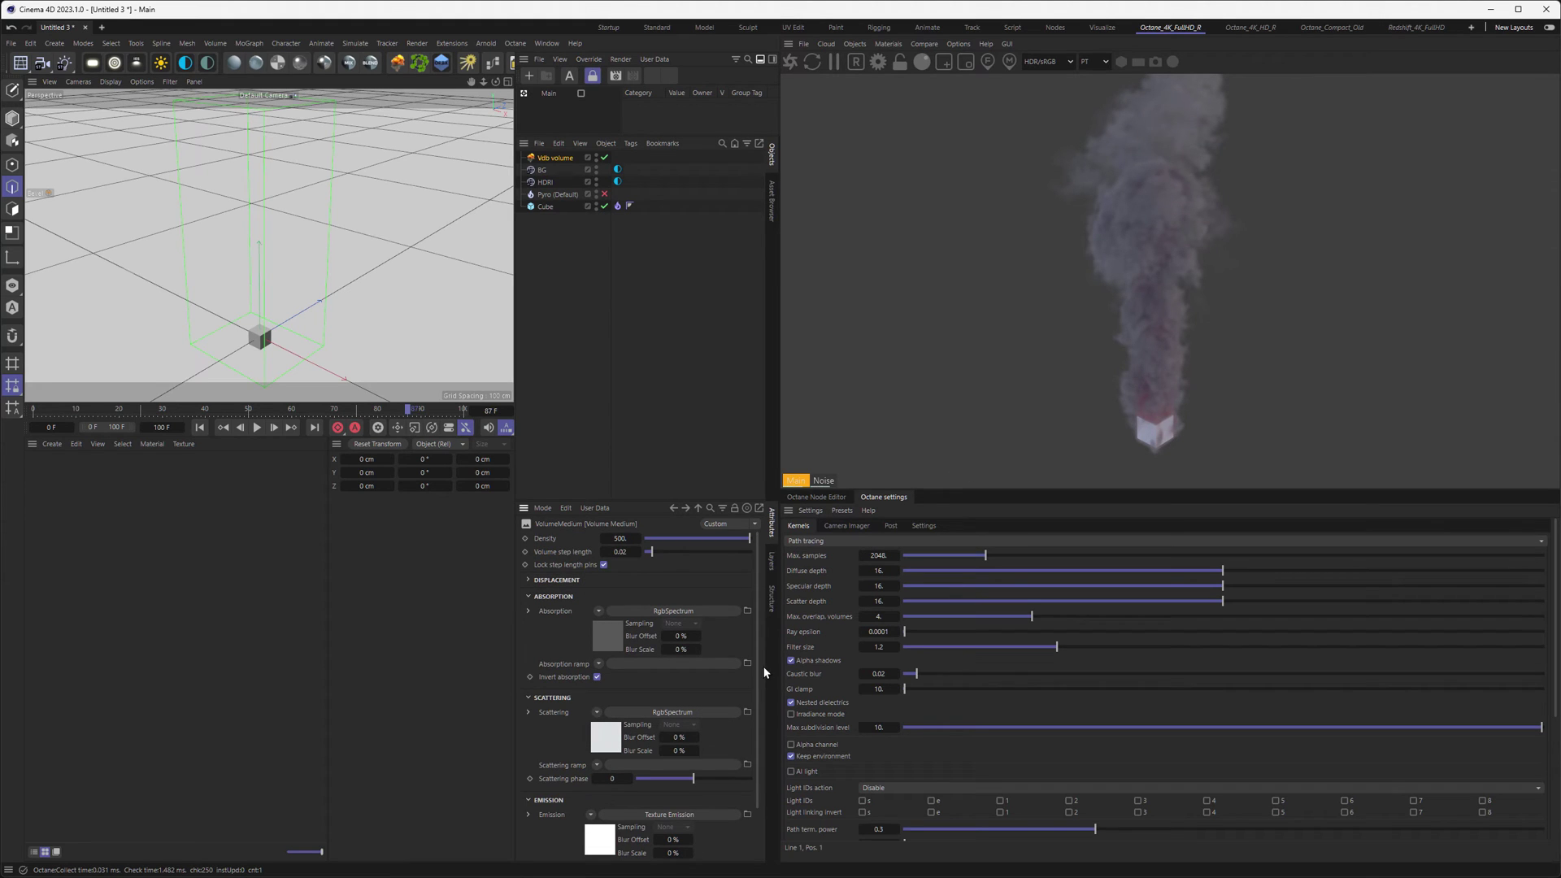
# Step: Try 0.2 per channel as the volume medium's scattering colour and settle on 0.25
pyautogui.moveTo(757, 658)
pyautogui.mouseDown()
pyautogui.moveTo(754, 689)
pyautogui.moveTo(757, 656)
pyautogui.mouseUp()
pyautogui.click(599, 739)
pyautogui.doubleClick(584, 582)
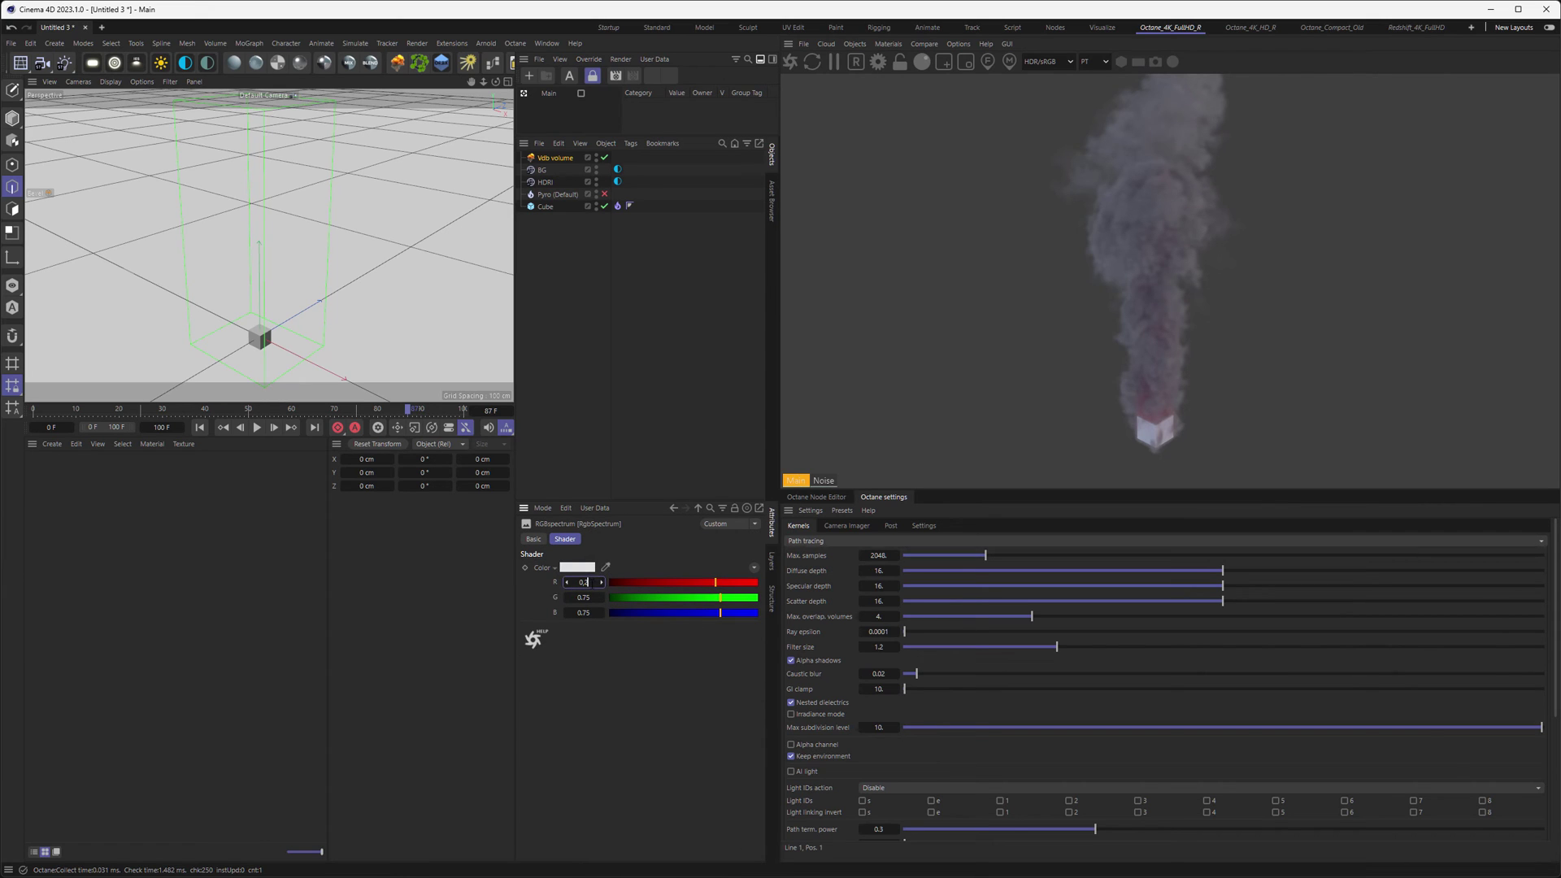
pyautogui.press('Tab')
pyautogui.write('0.2')
pyautogui.press('Tab')
pyautogui.write('0.2')
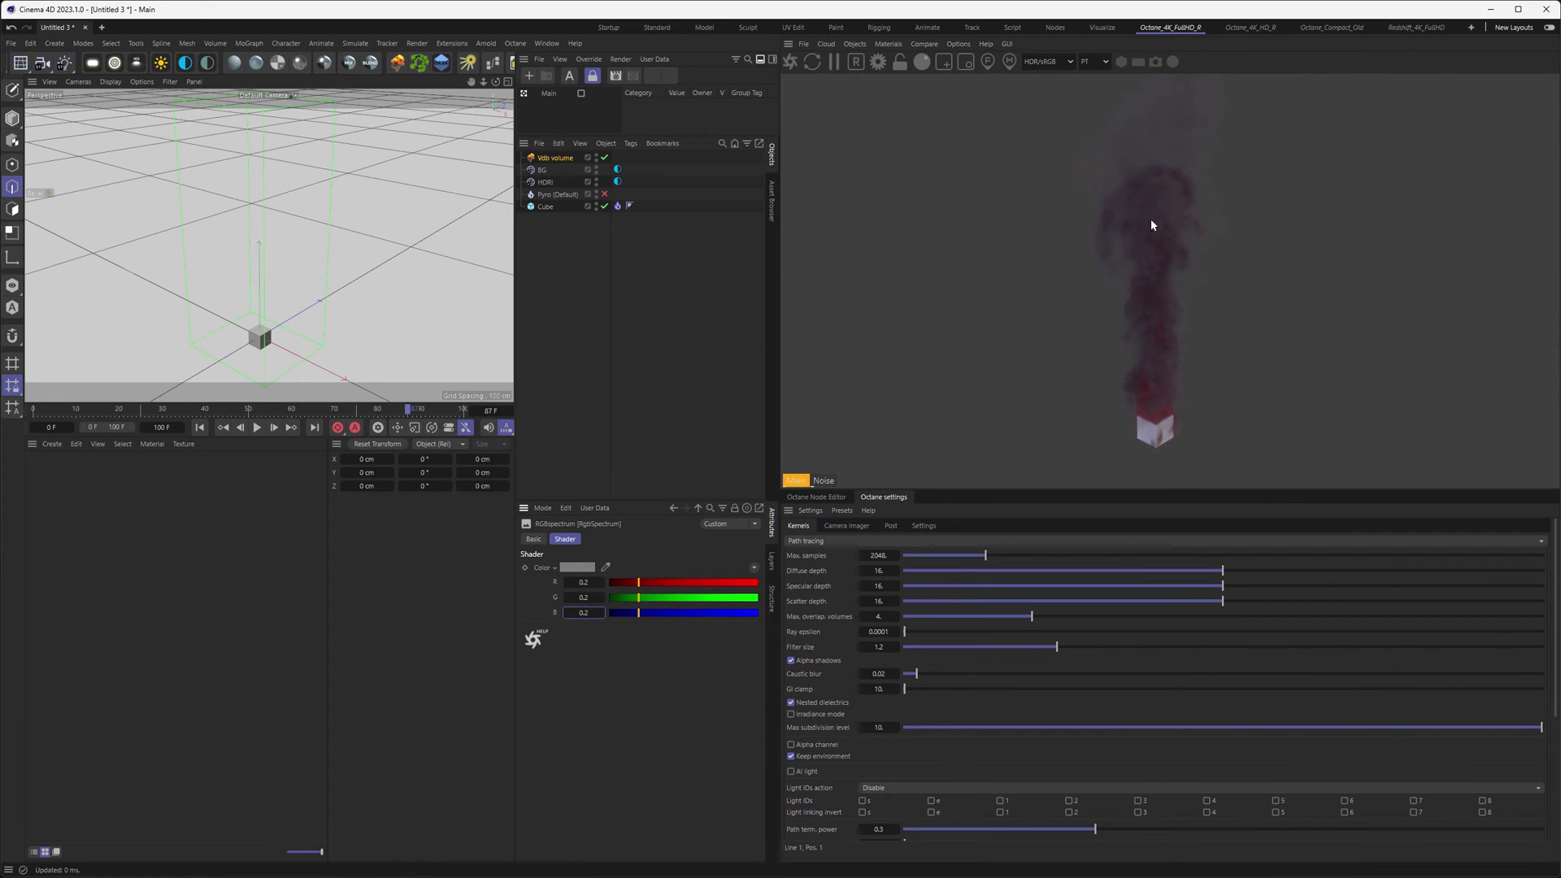
pyautogui.click(582, 582)
pyautogui.write('0.25')
pyautogui.press('Tab')
pyautogui.write('0.25')
pyautogui.press('Tab')
pyautogui.click(673, 507)
# Step: Try 5 and 10 as the medium's texture emission power and settle on 5
pyautogui.scroll(-2, 756, 660)
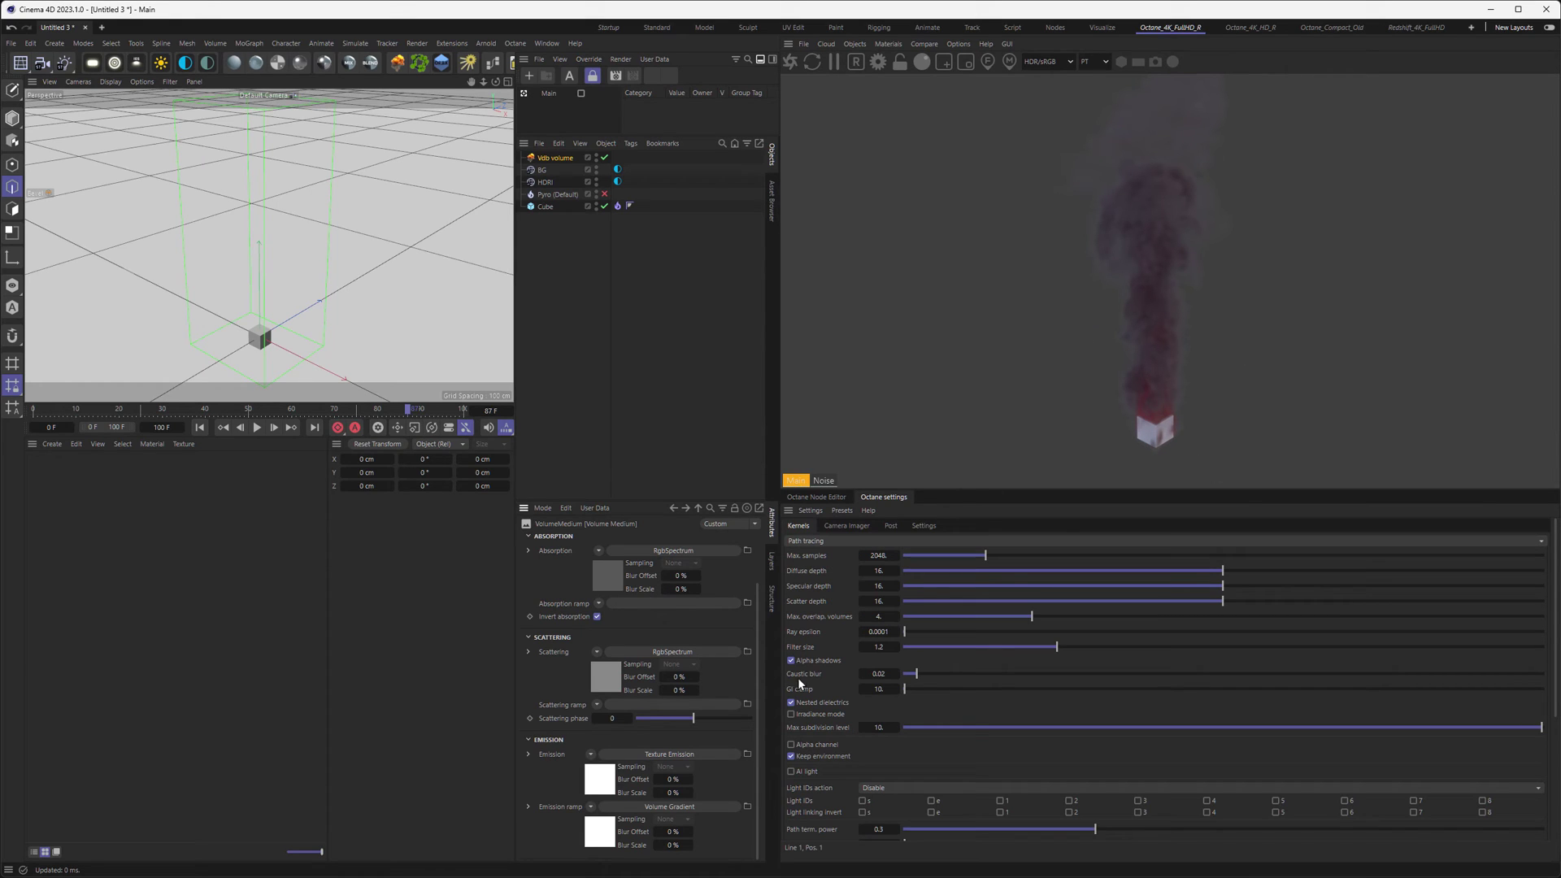
pyautogui.click(595, 787)
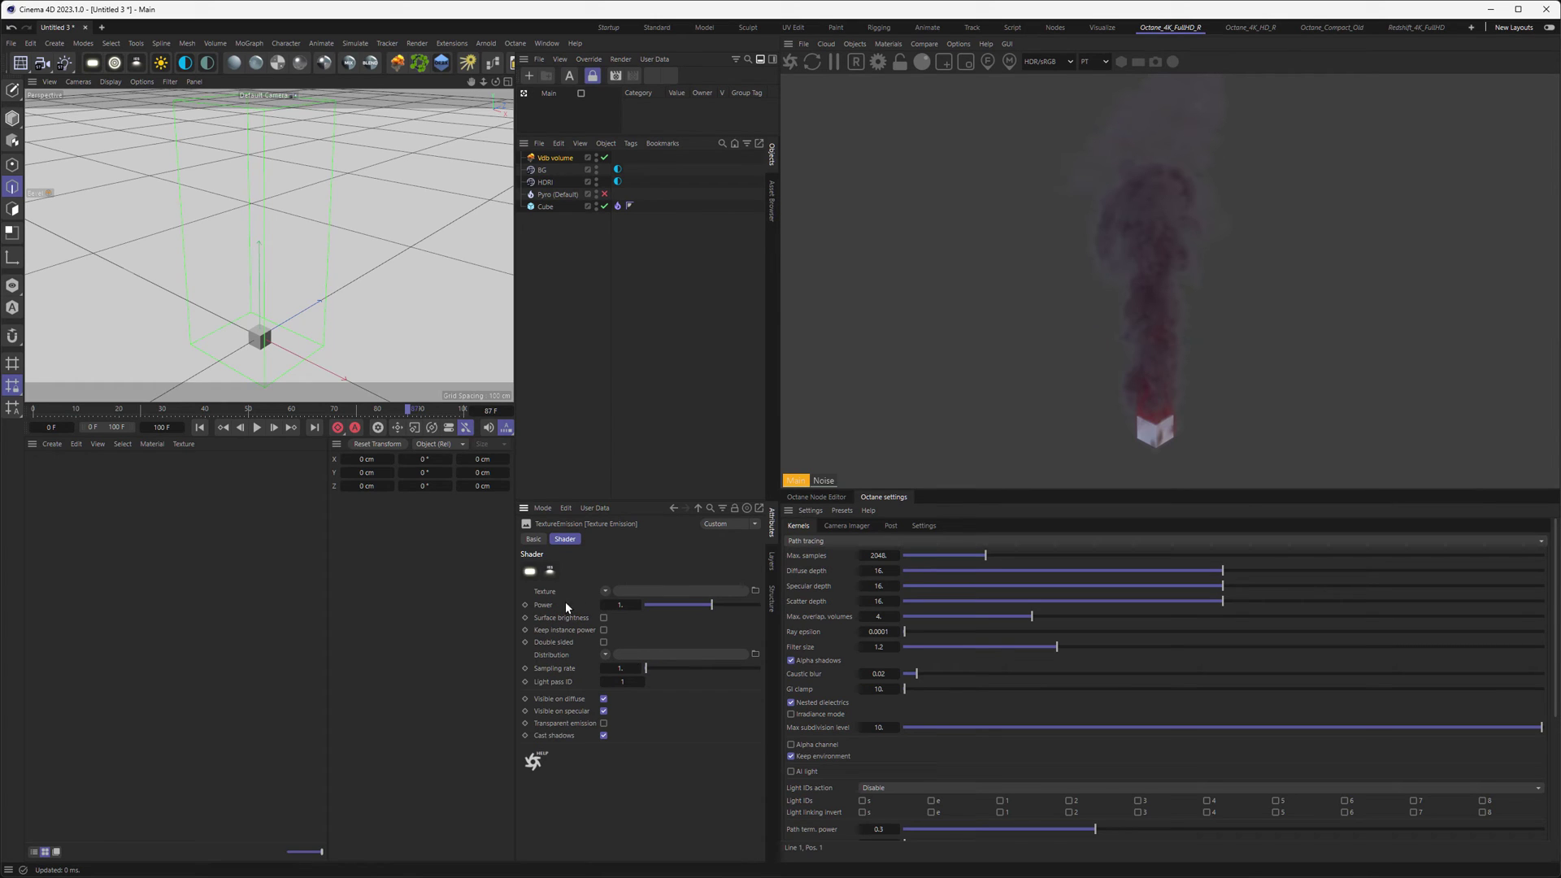
pyautogui.click(621, 603)
pyautogui.write('5')
pyautogui.press('Return')
pyautogui.write('10')
pyautogui.press('Return')
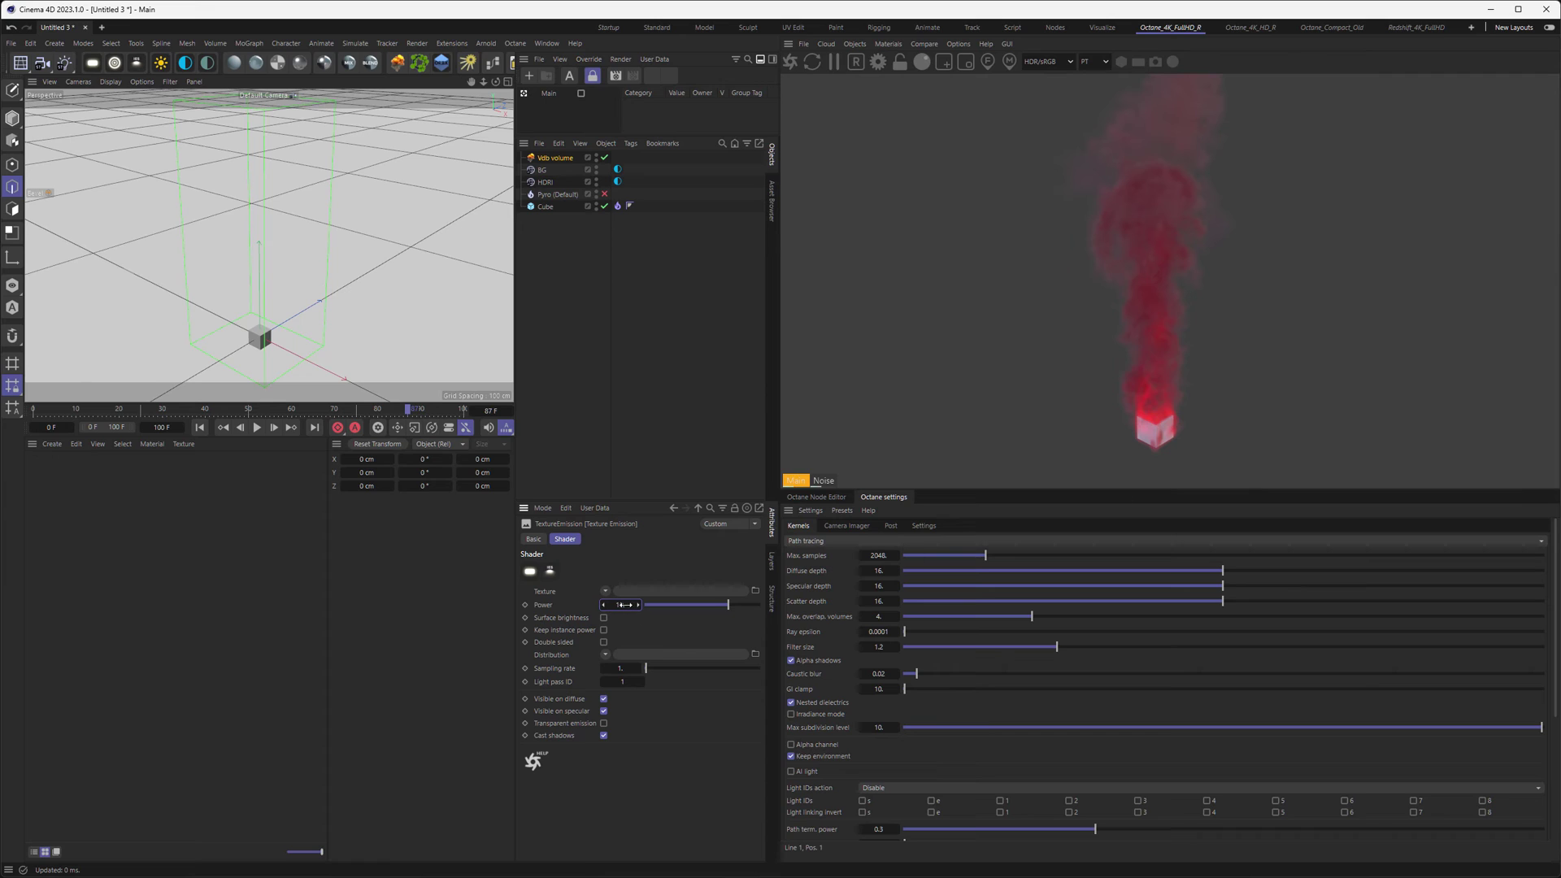
pyautogui.moveTo(621, 604); pyautogui.dragTo(621, 605)
pyautogui.click(672, 506)
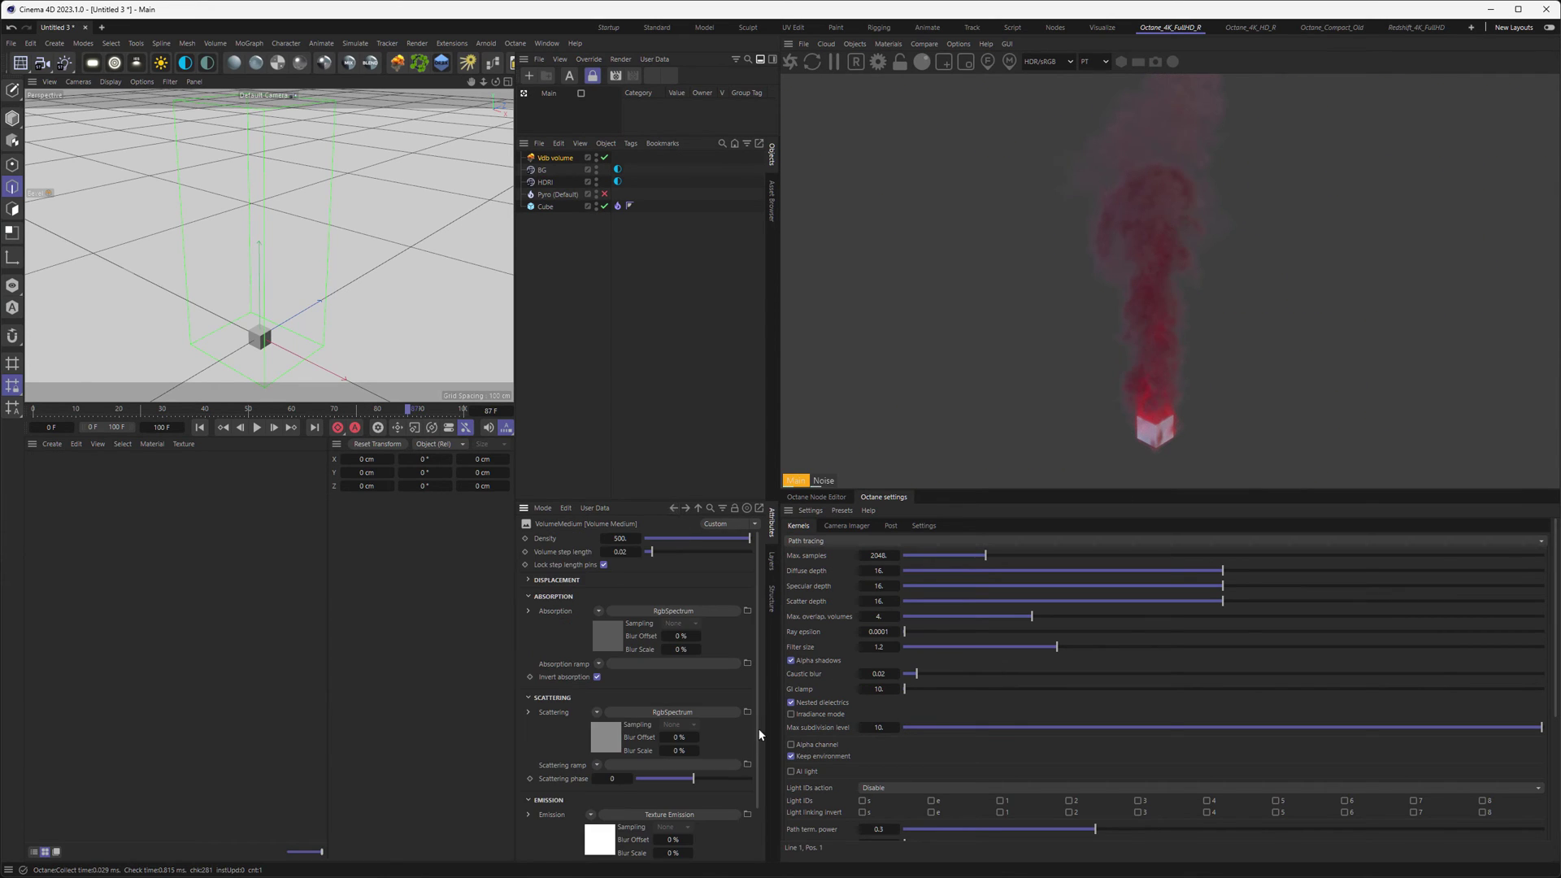
# Step: Open the emission ramp's volume gradient and set its max value to 10
pyautogui.scroll(-2, 756, 741)
pyautogui.scroll(-2, 756, 750)
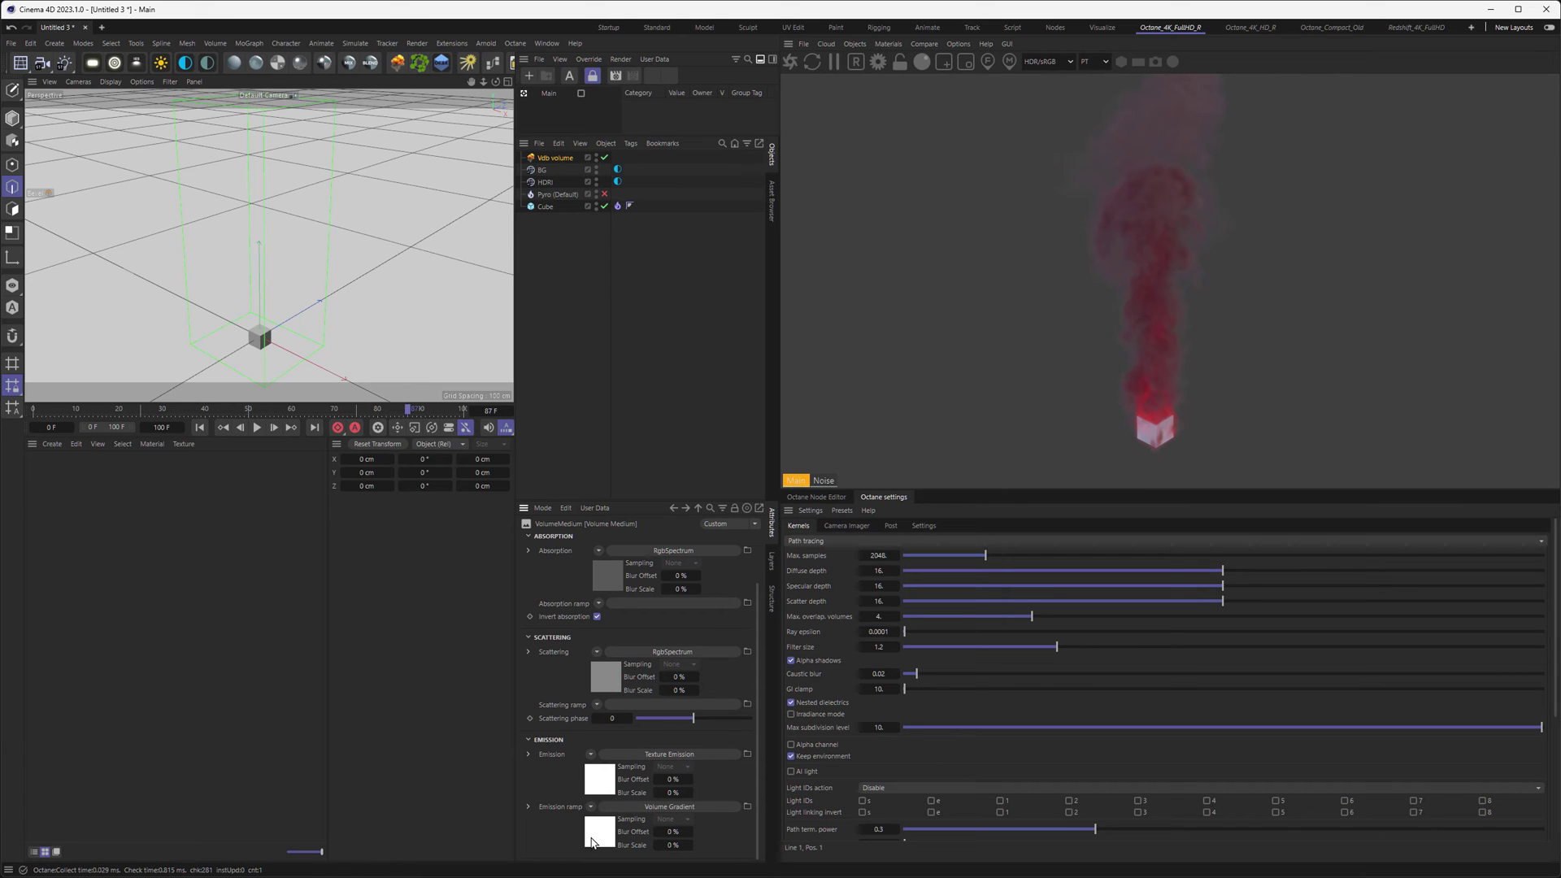
pyautogui.click(666, 807)
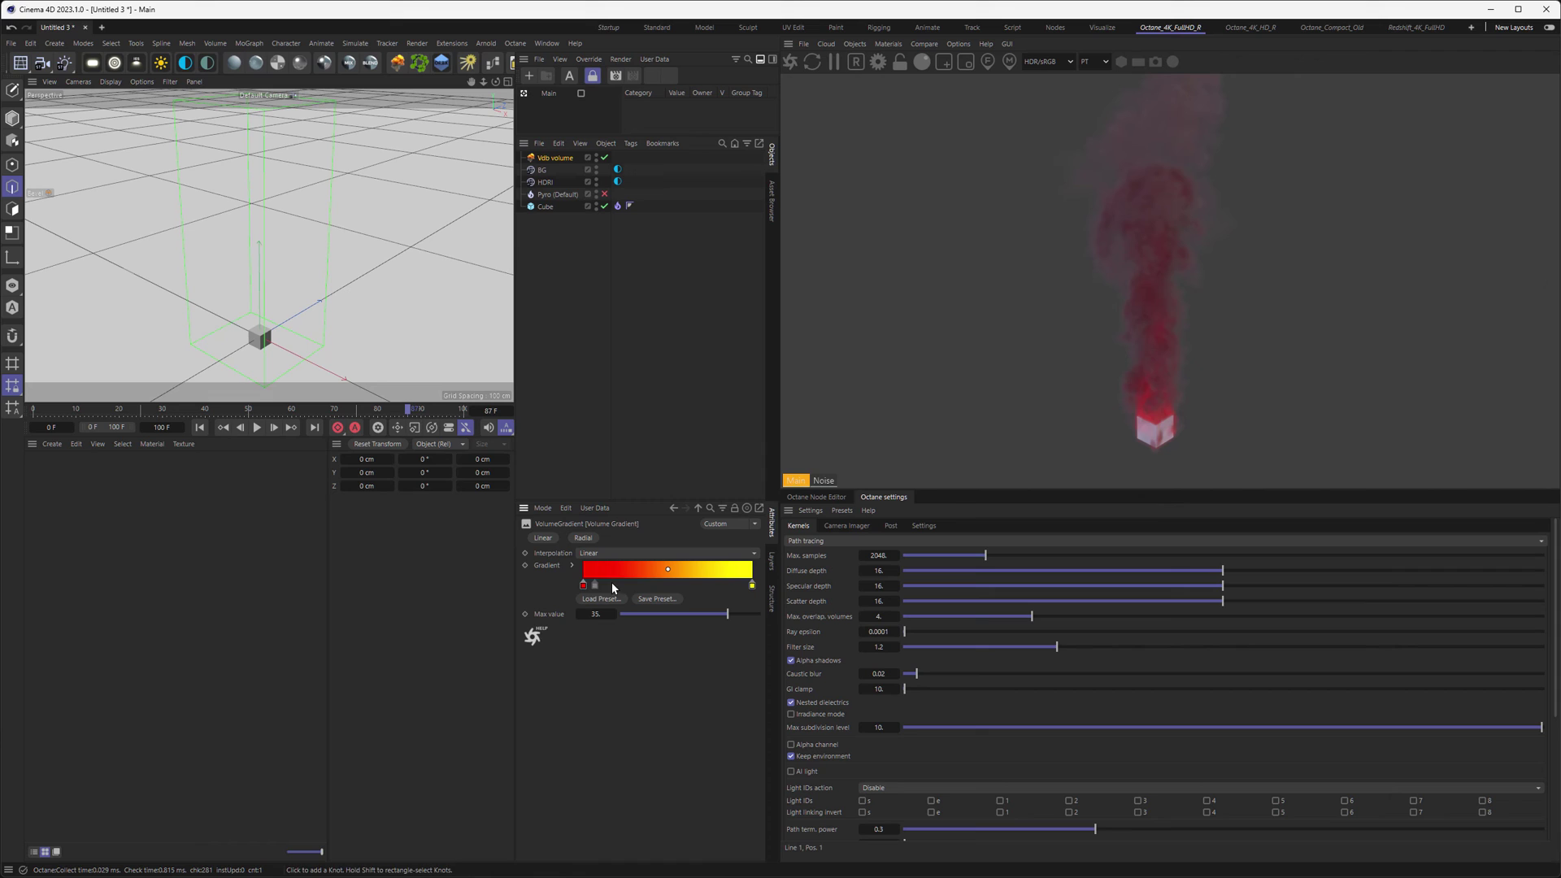
pyautogui.click(594, 615)
pyautogui.write('10')
pyautogui.press('Return')
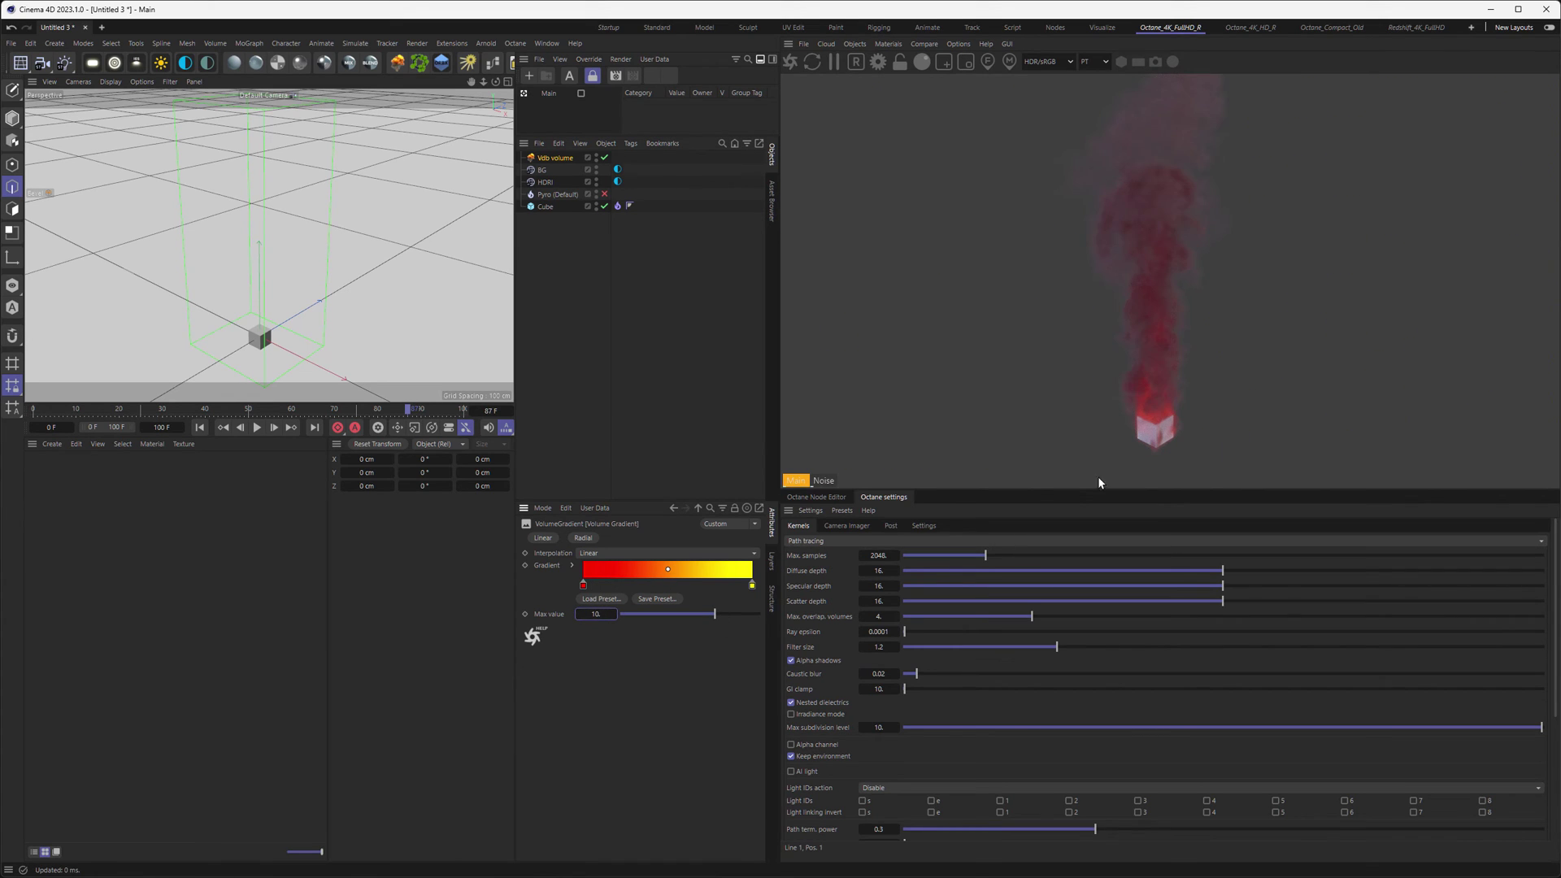
# Step: Try 5 and 1 as the emission gradient's max value and settle on 2.5
pyautogui.click(596, 615)
pyautogui.write('5')
pyautogui.press('Return')
pyautogui.write('1')
pyautogui.press('Return')
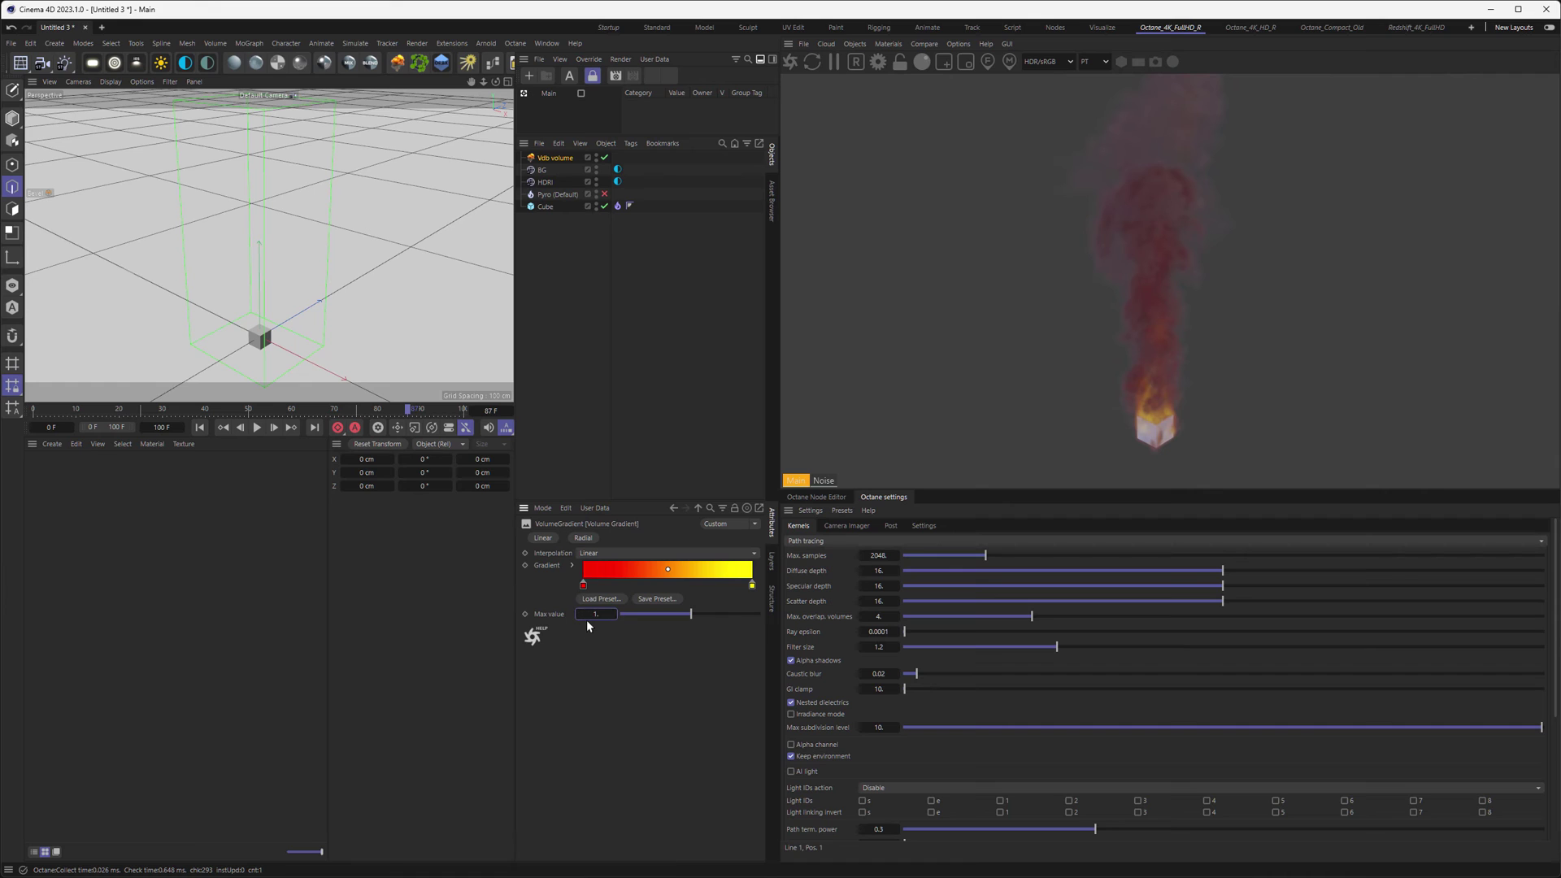
pyautogui.write('5')
pyautogui.press('Return')
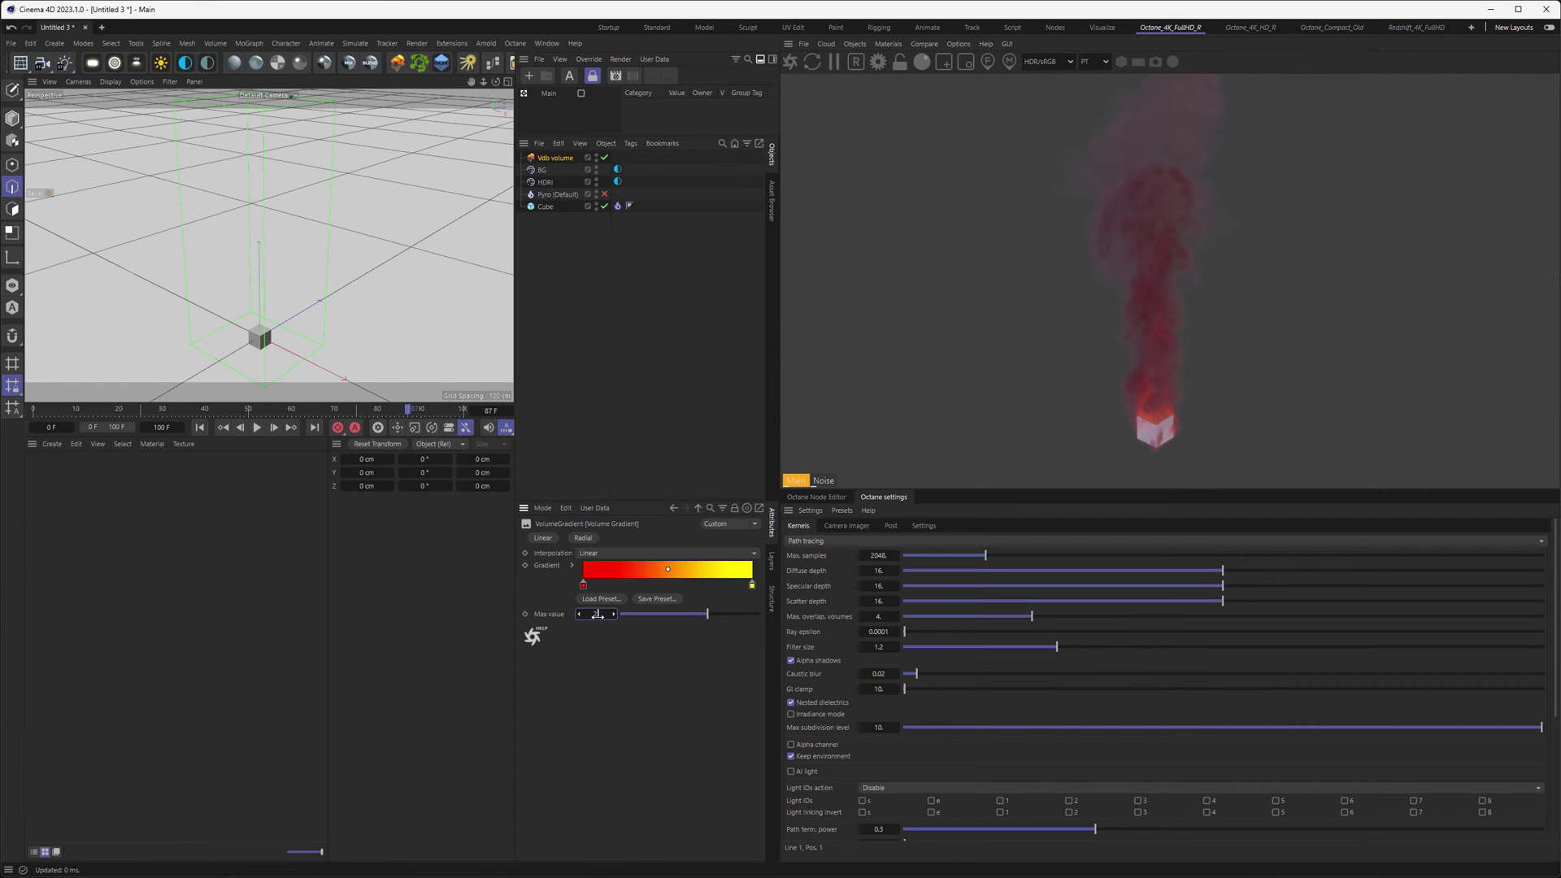
pyautogui.moveTo(597, 613); pyautogui.dragTo(597, 616)
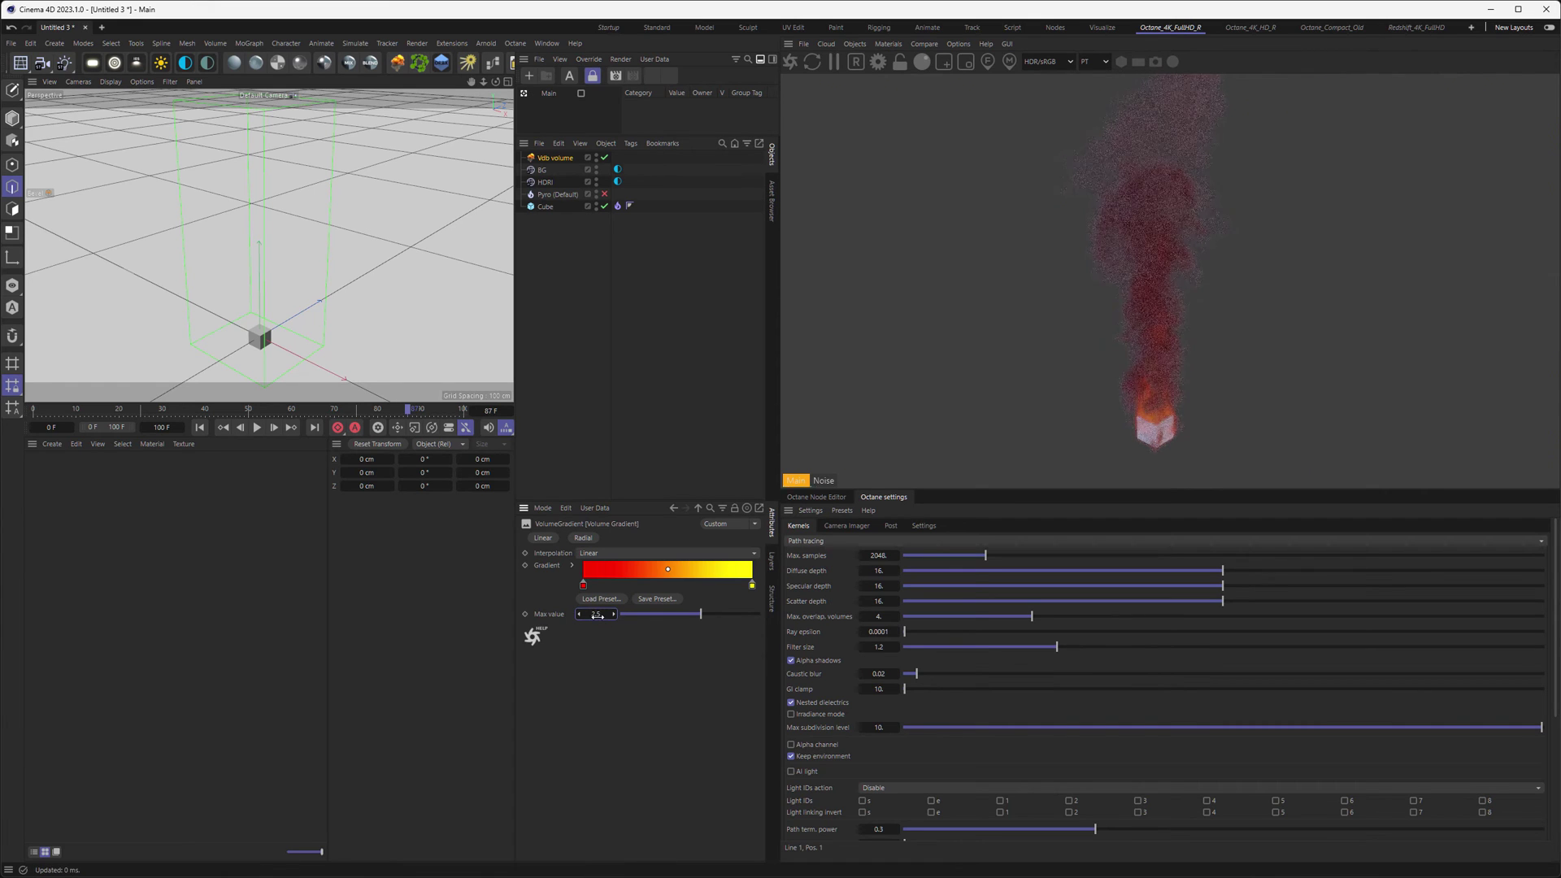
# Step: Expand the emission ramp's gradient settings and load the Flame 1 preset
pyautogui.click(571, 565)
pyautogui.click(603, 737)
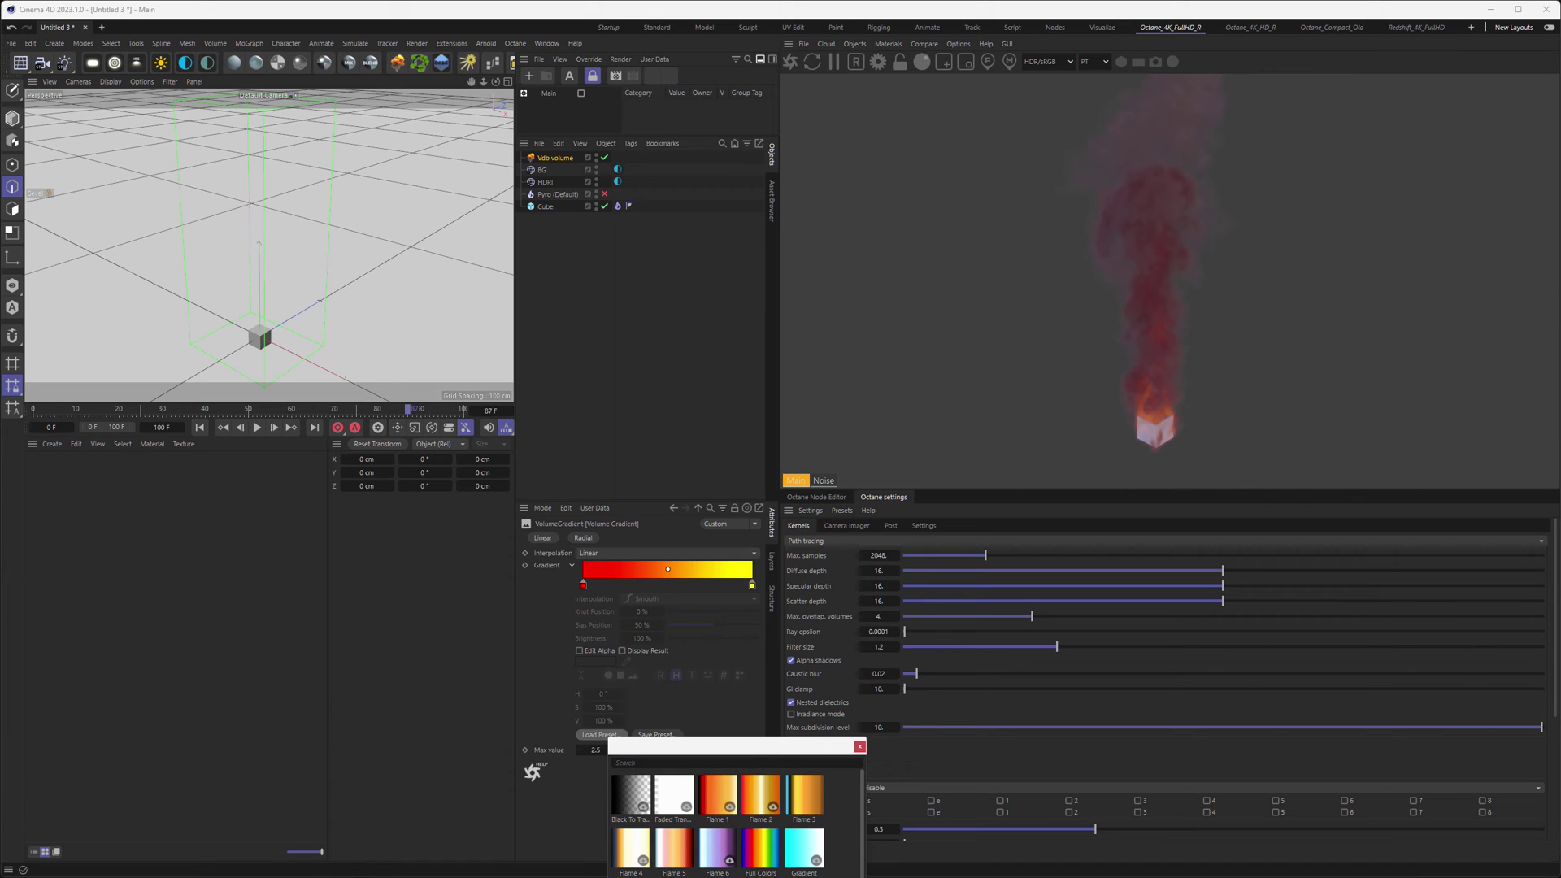
pyautogui.click(717, 794)
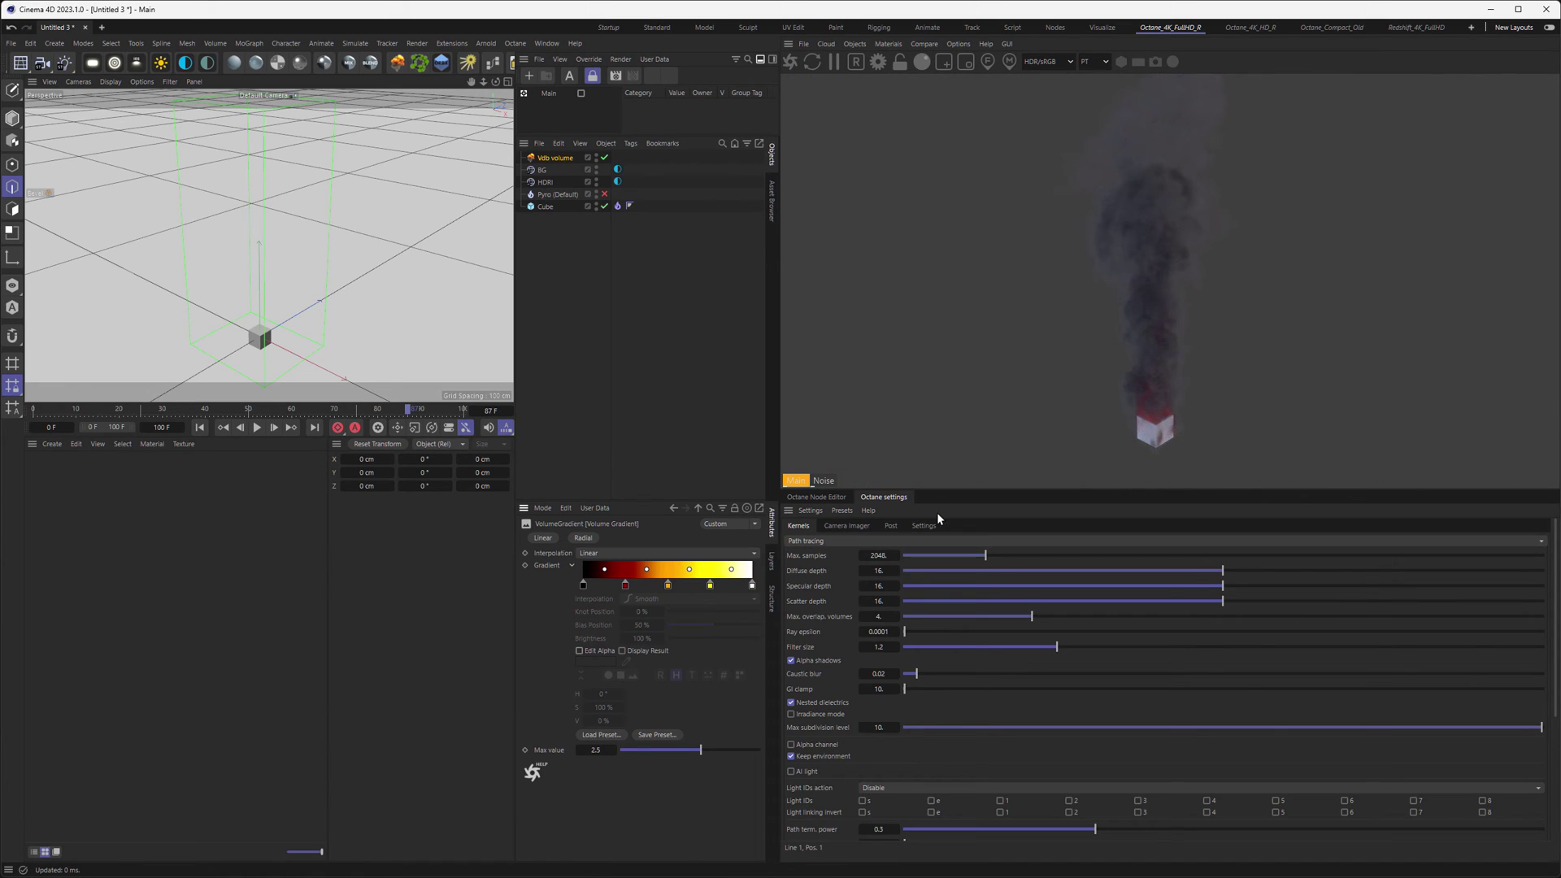
# Step: Try 1 as the Flame 1 gradient's max value and settle on 1.5
pyautogui.doubleClick(606, 749)
pyautogui.write('1')
pyautogui.press('Return')
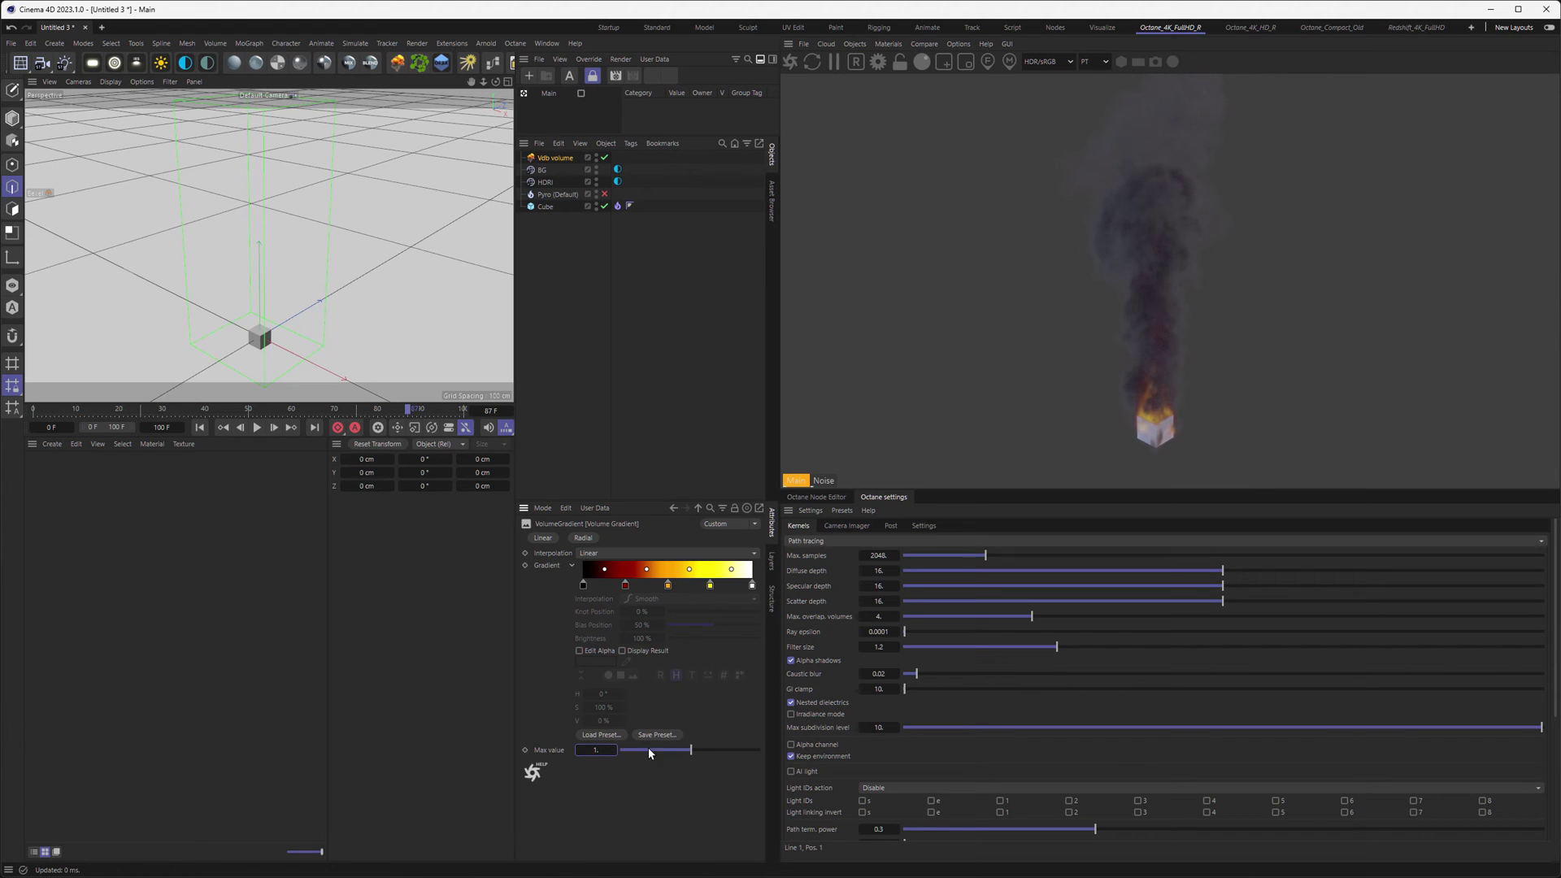
pyautogui.moveTo(591, 749); pyautogui.dragTo(593, 750)
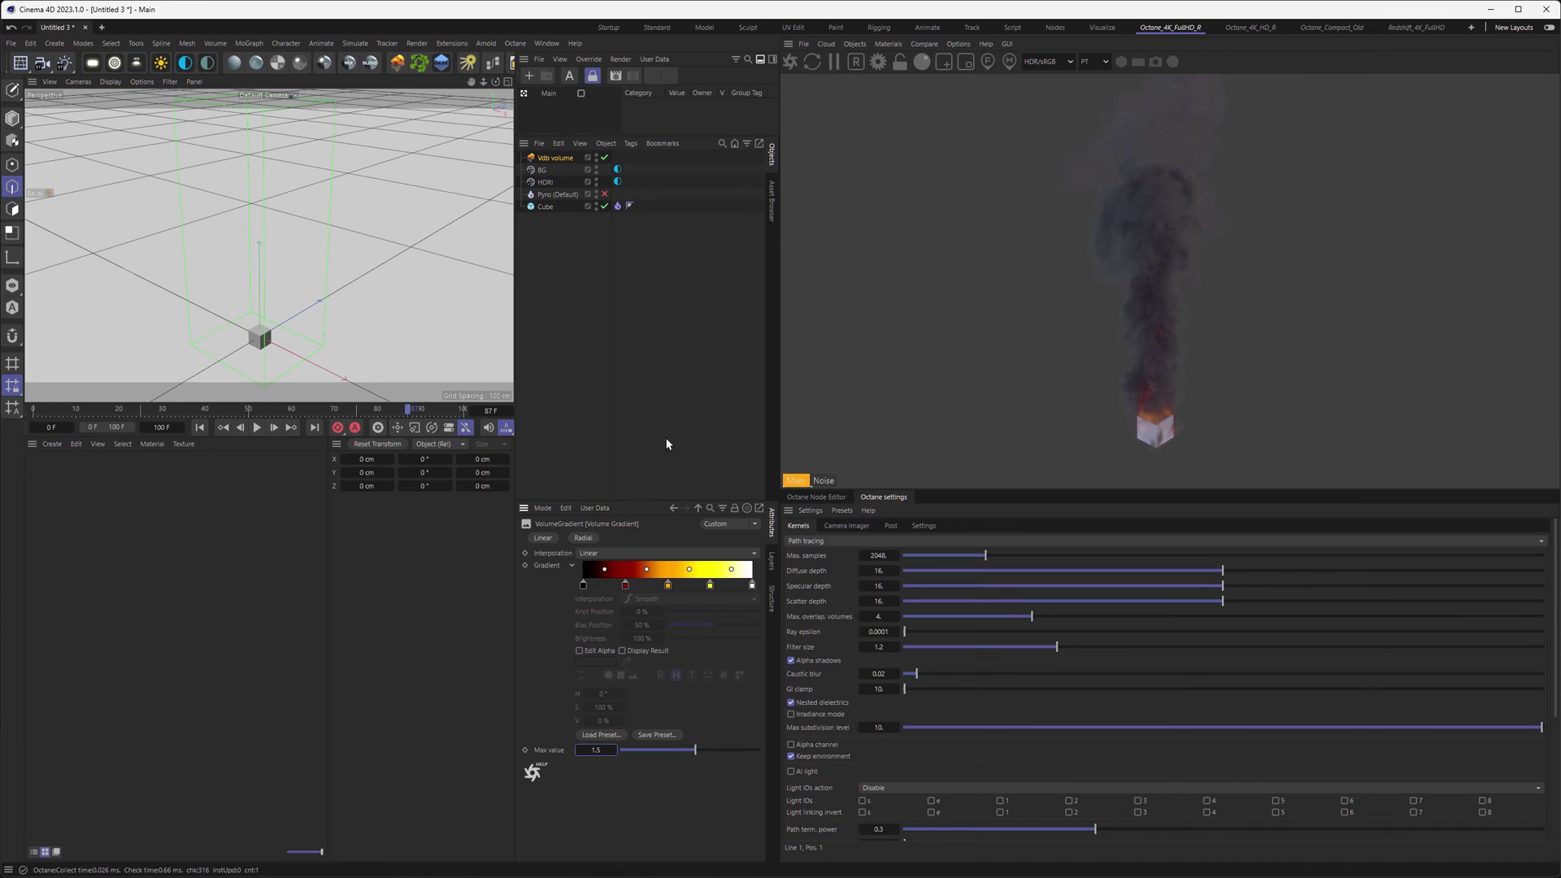
# Step: Set the volume medium's texture emission power to 25
pyautogui.click(673, 507)
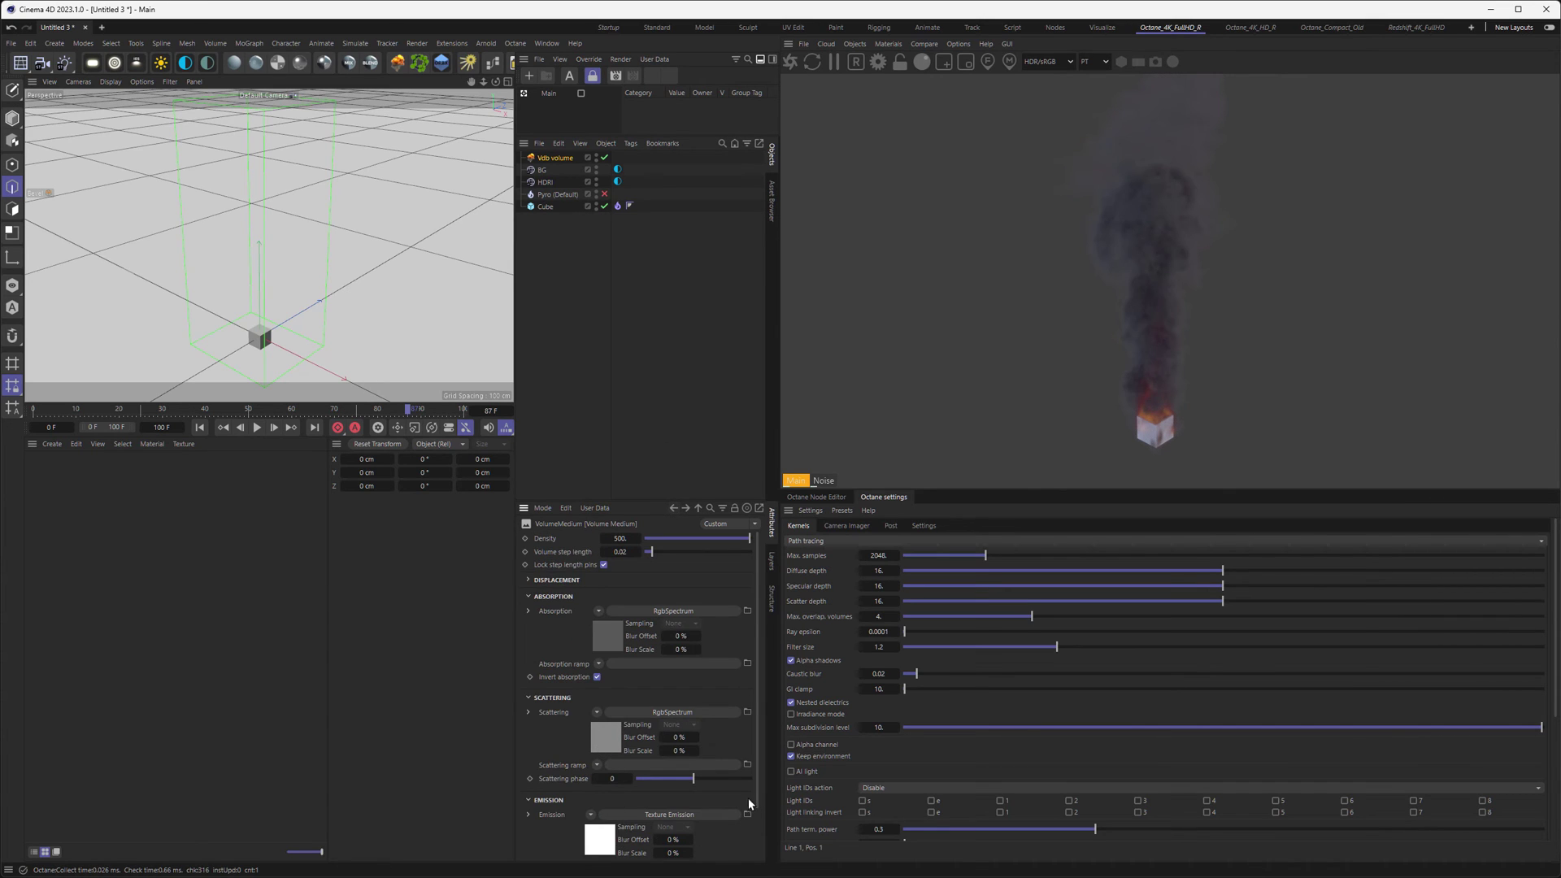
pyautogui.scroll(-2, 748, 803)
pyautogui.click(602, 785)
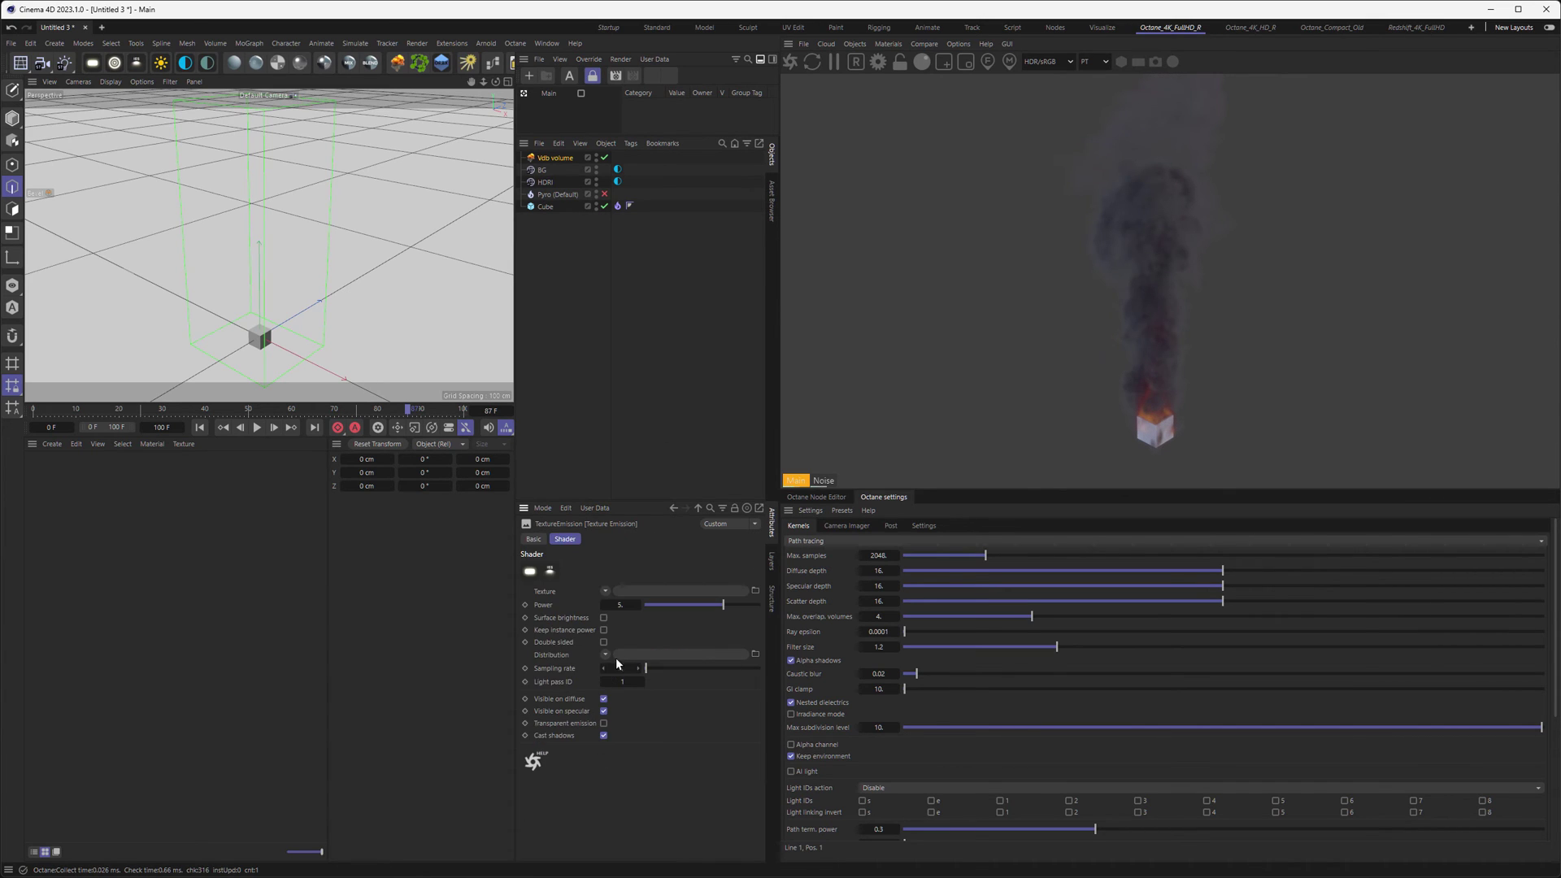
pyautogui.click(616, 605)
pyautogui.write('55')
pyautogui.press('Return')
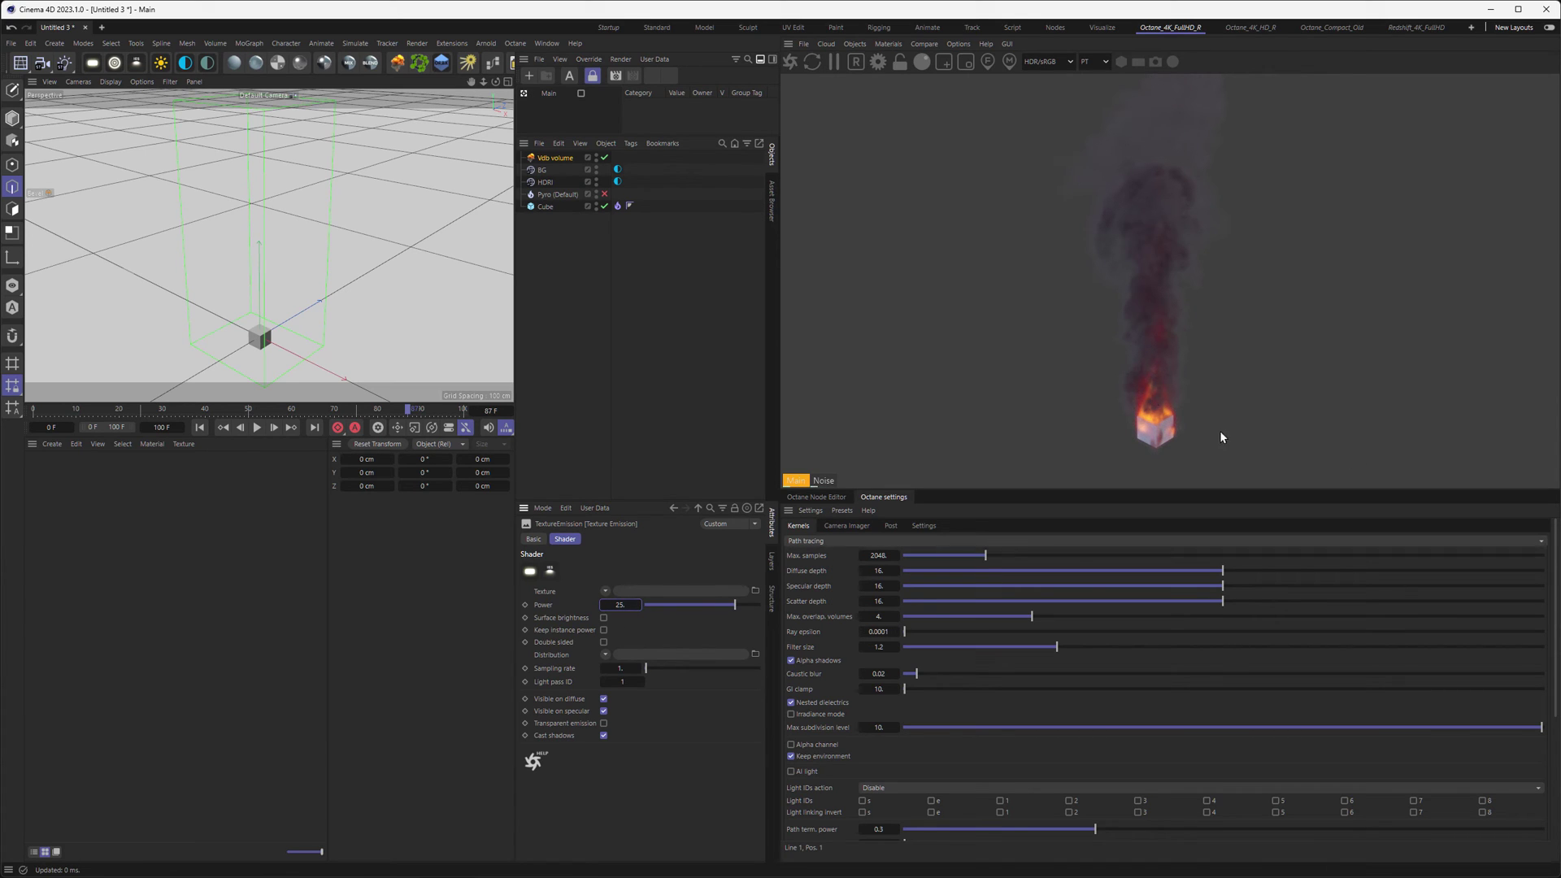
# Step: Re-enable the Pyro object to compare the viewport simulation with the Octane render
pyautogui.keyDown('alt'); pyautogui.moveTo(289, 354); pyautogui.dragTo(311, 325); pyautogui.keyUp('alt')
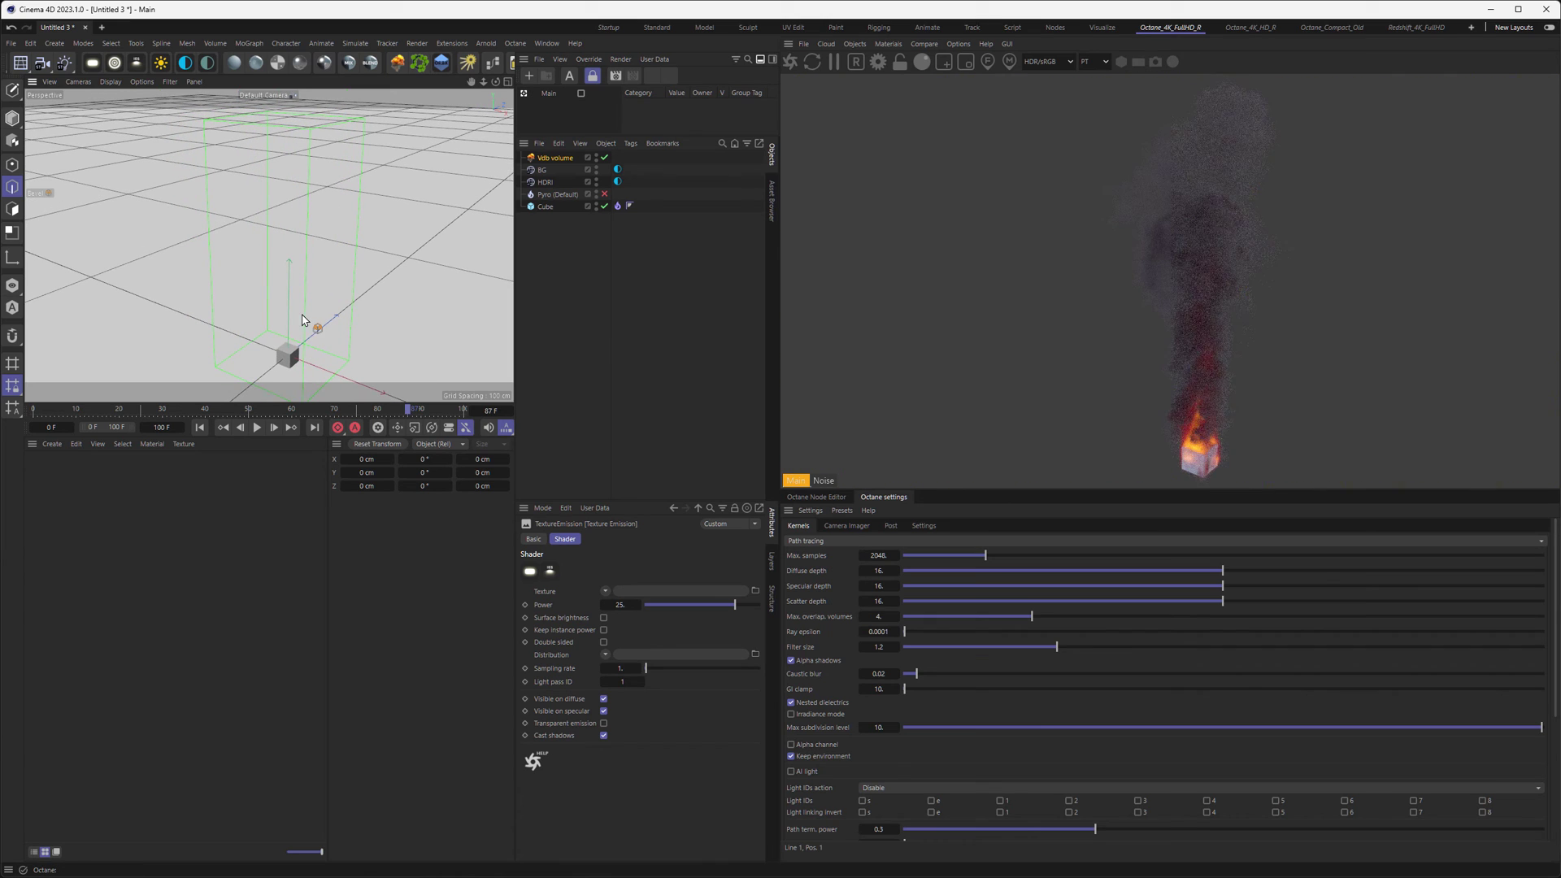
pyautogui.click(605, 194)
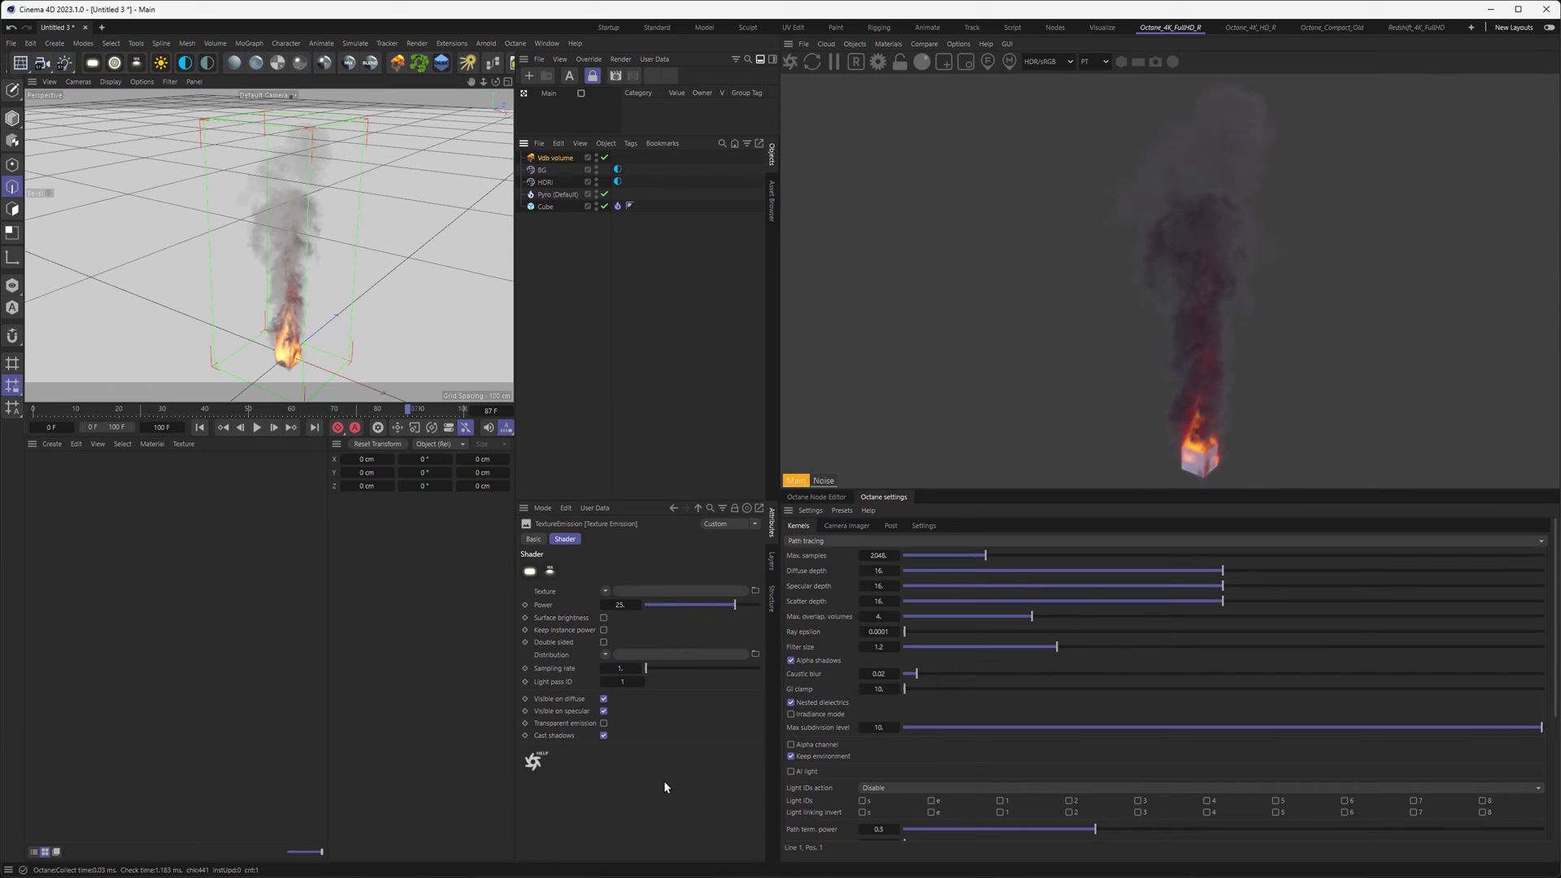
# Step: Delete the VDB volume from the scene
pyautogui.click(555, 158)
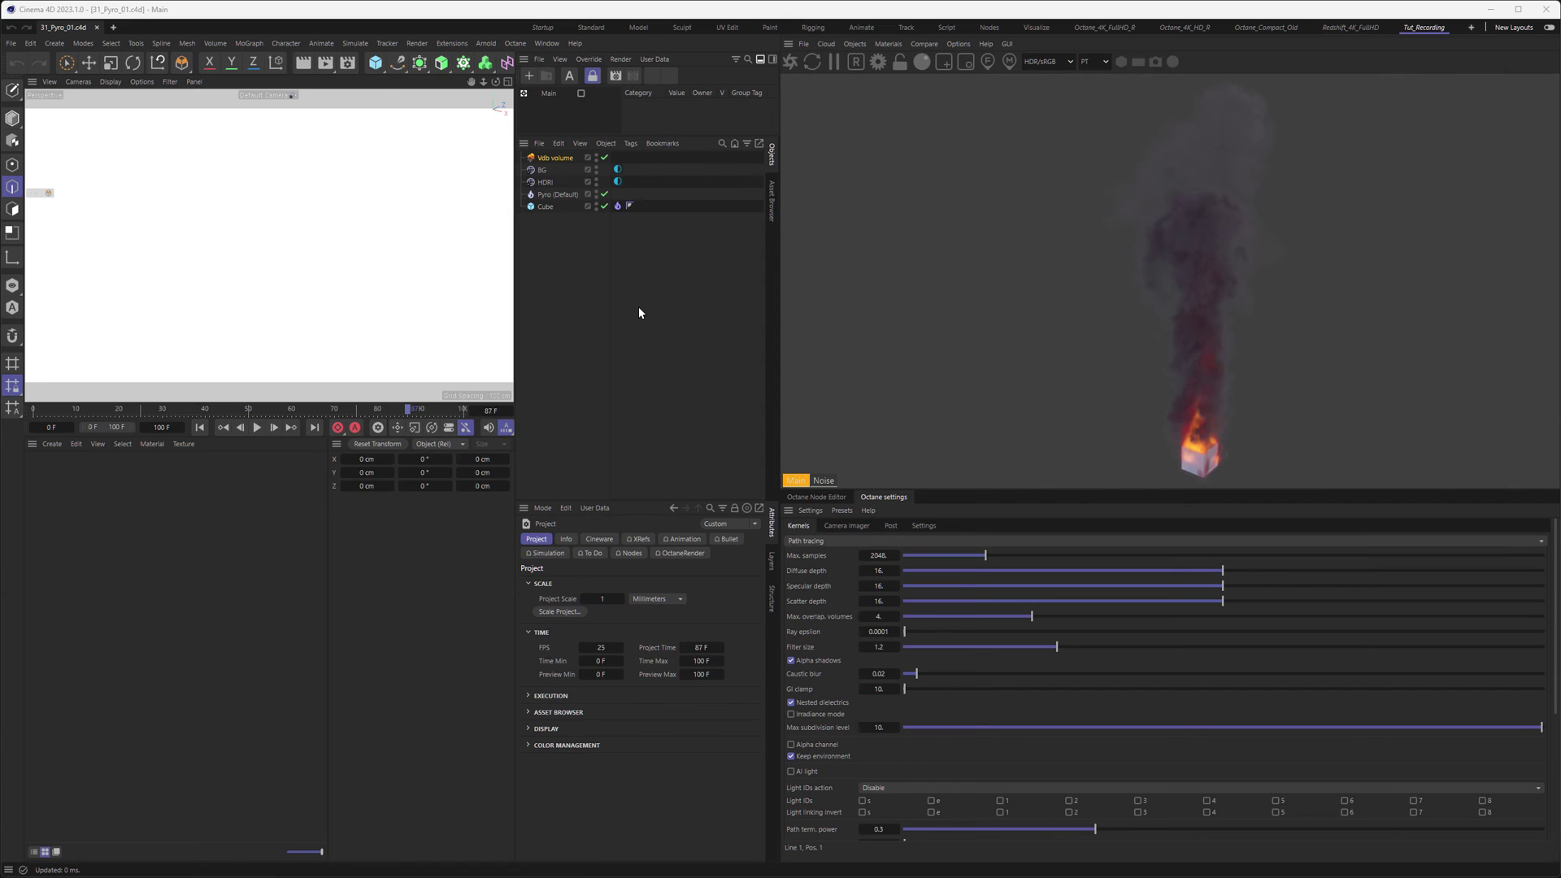
pyautogui.click(558, 160)
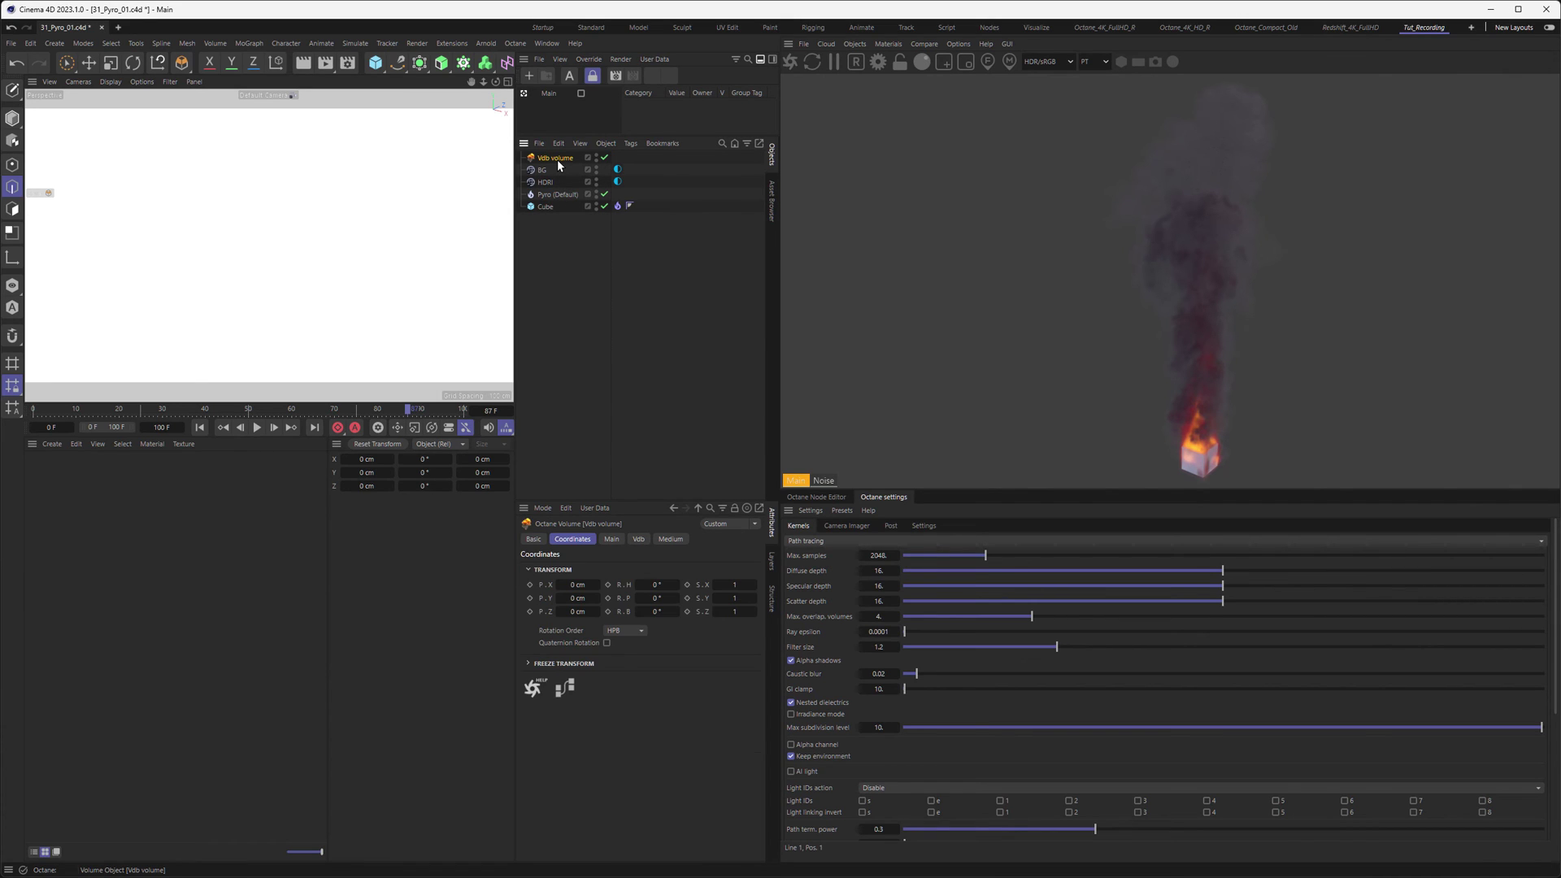
pyautogui.press('Delete')
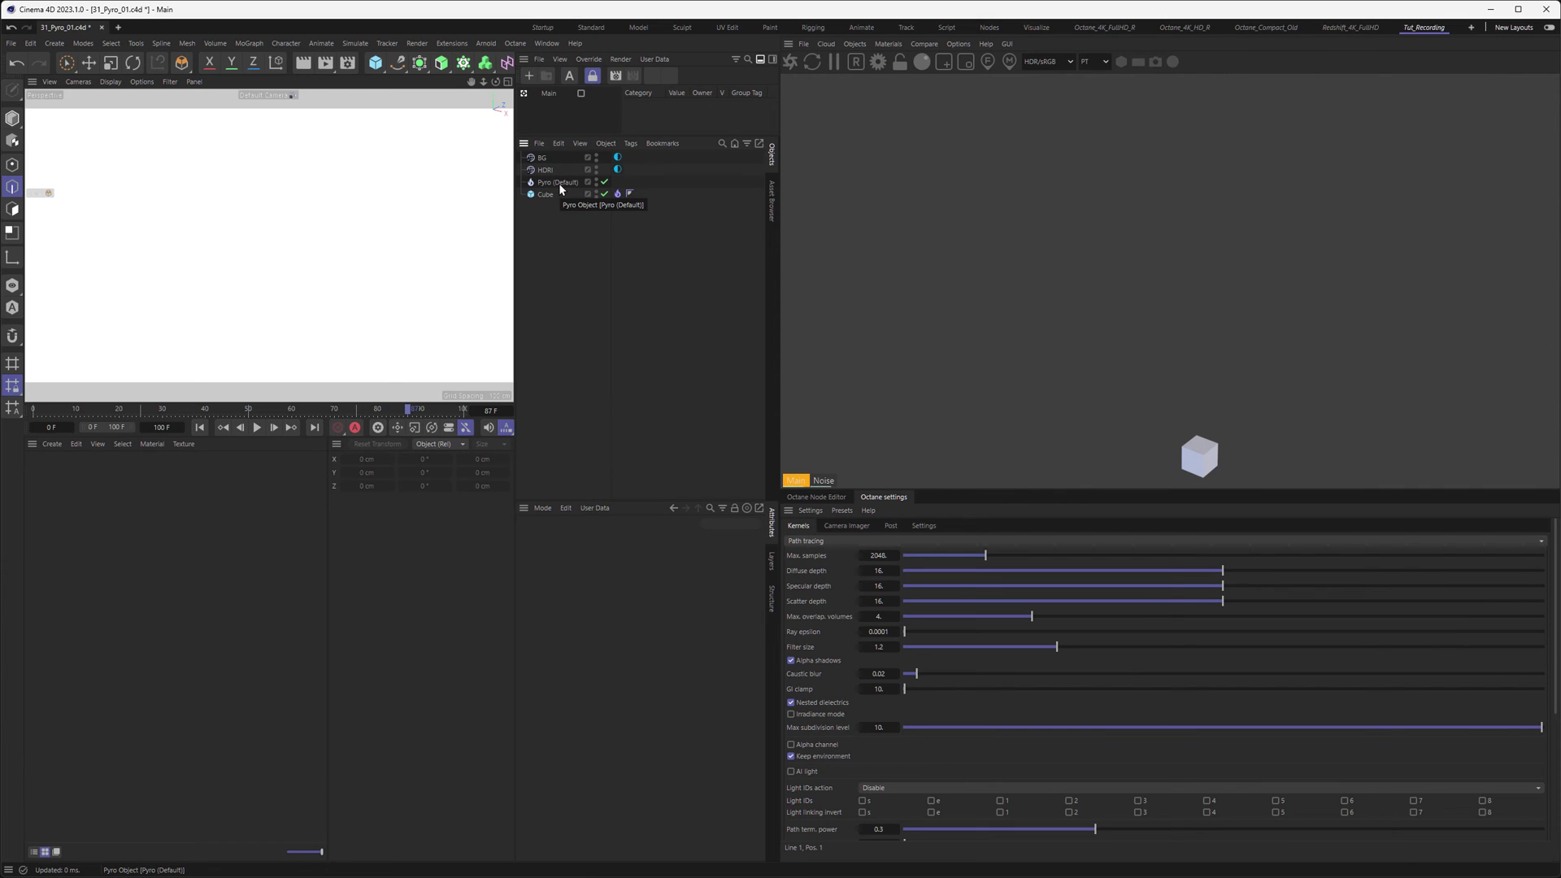
# Step: Scale the Pyro object to 0.01 on the X, Y and Z axes and resend the scene to the Octane live viewer
pyautogui.click(558, 183)
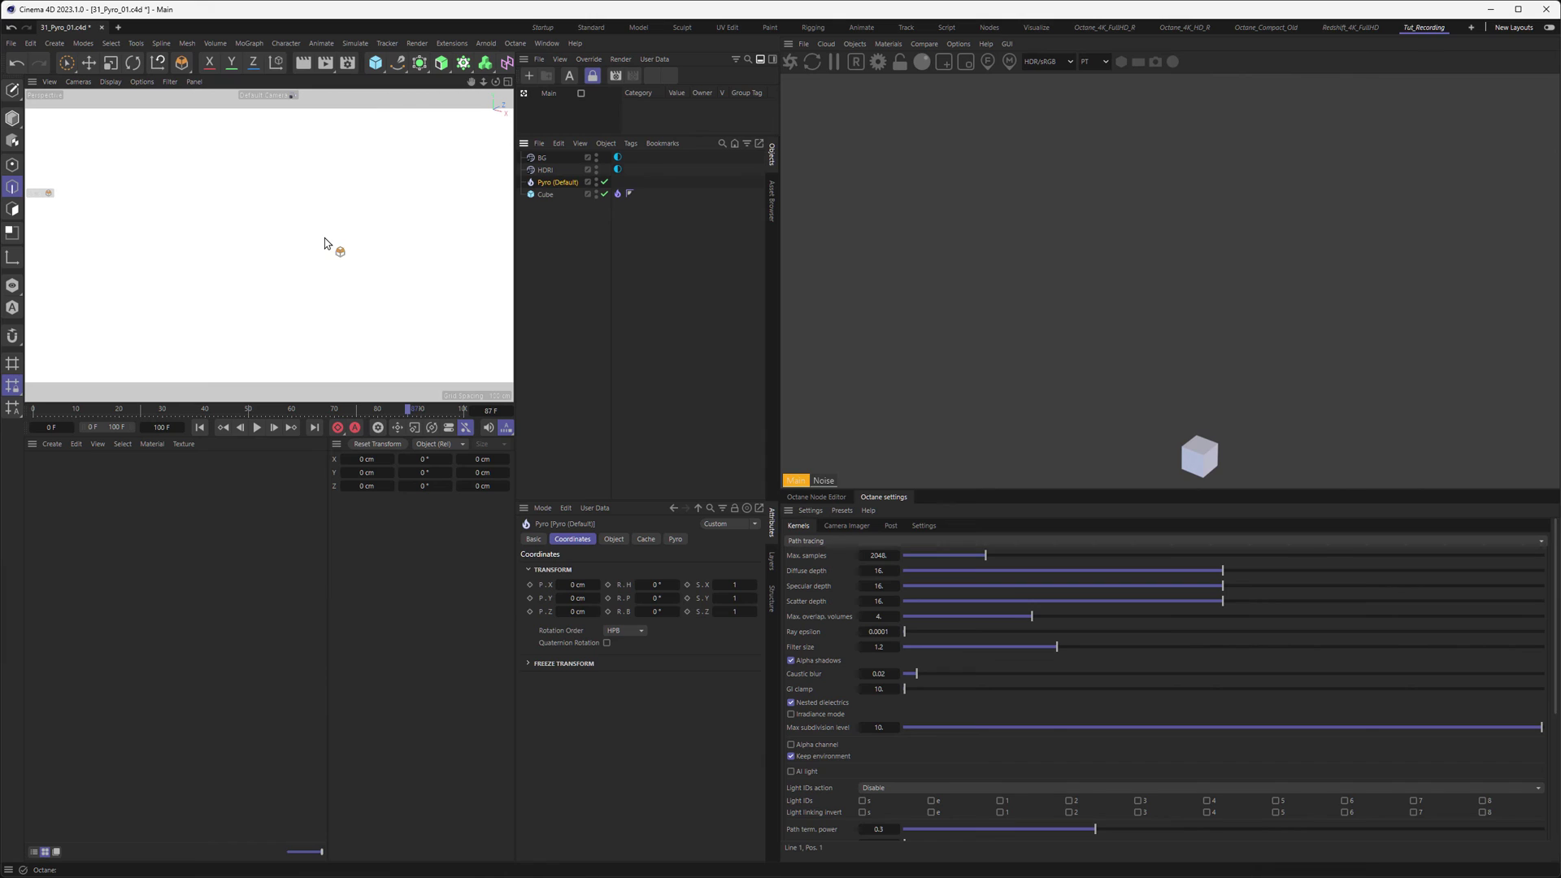
pyautogui.moveTo(215, 234); pyautogui.dragTo(261, 307)
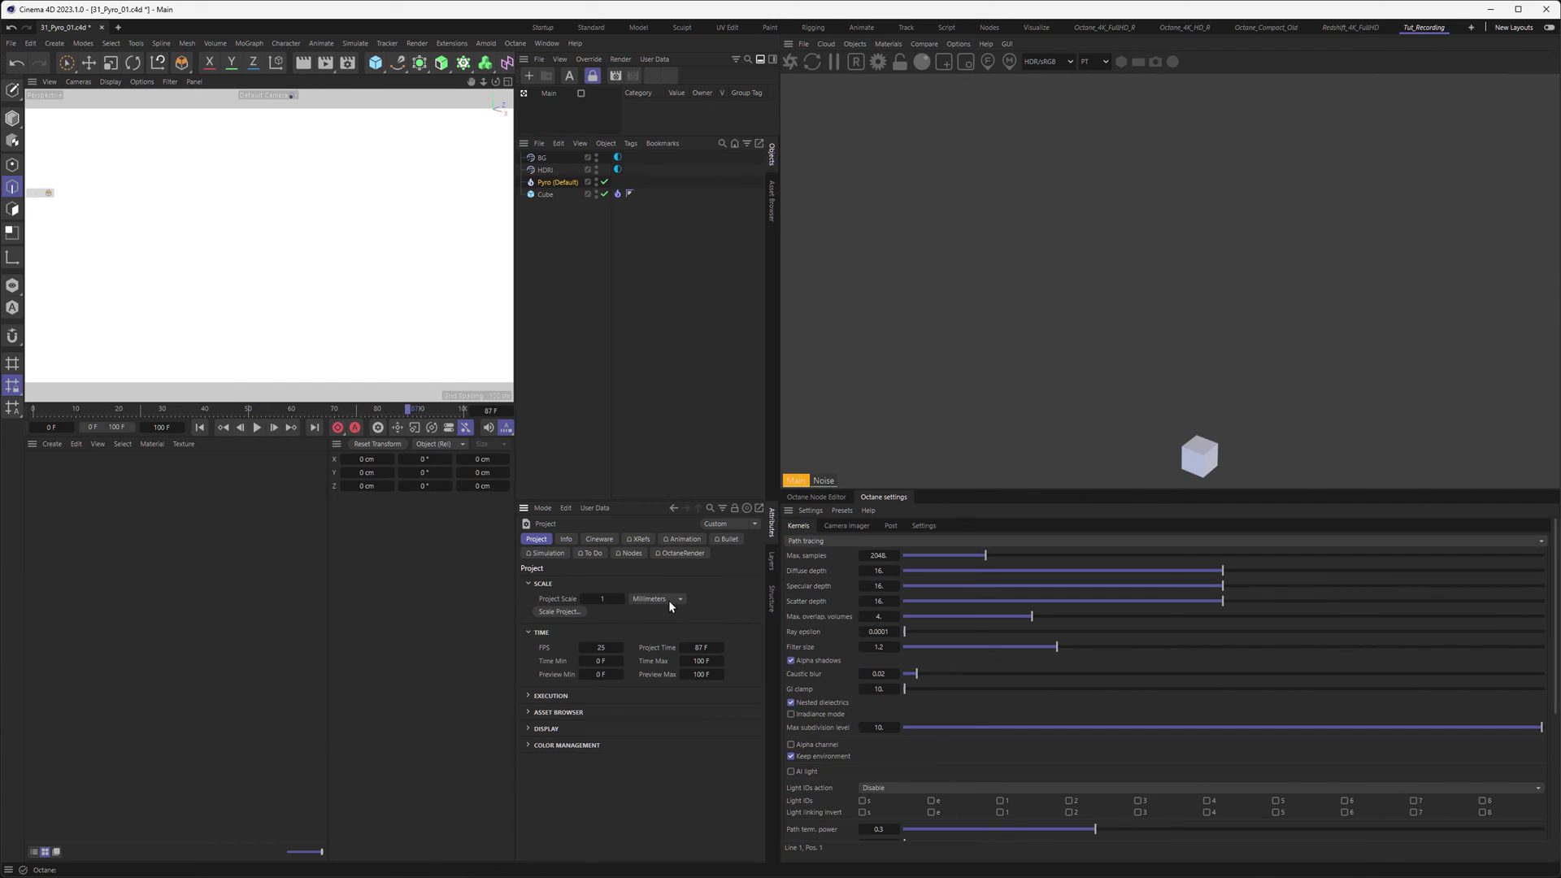
pyautogui.click(548, 184)
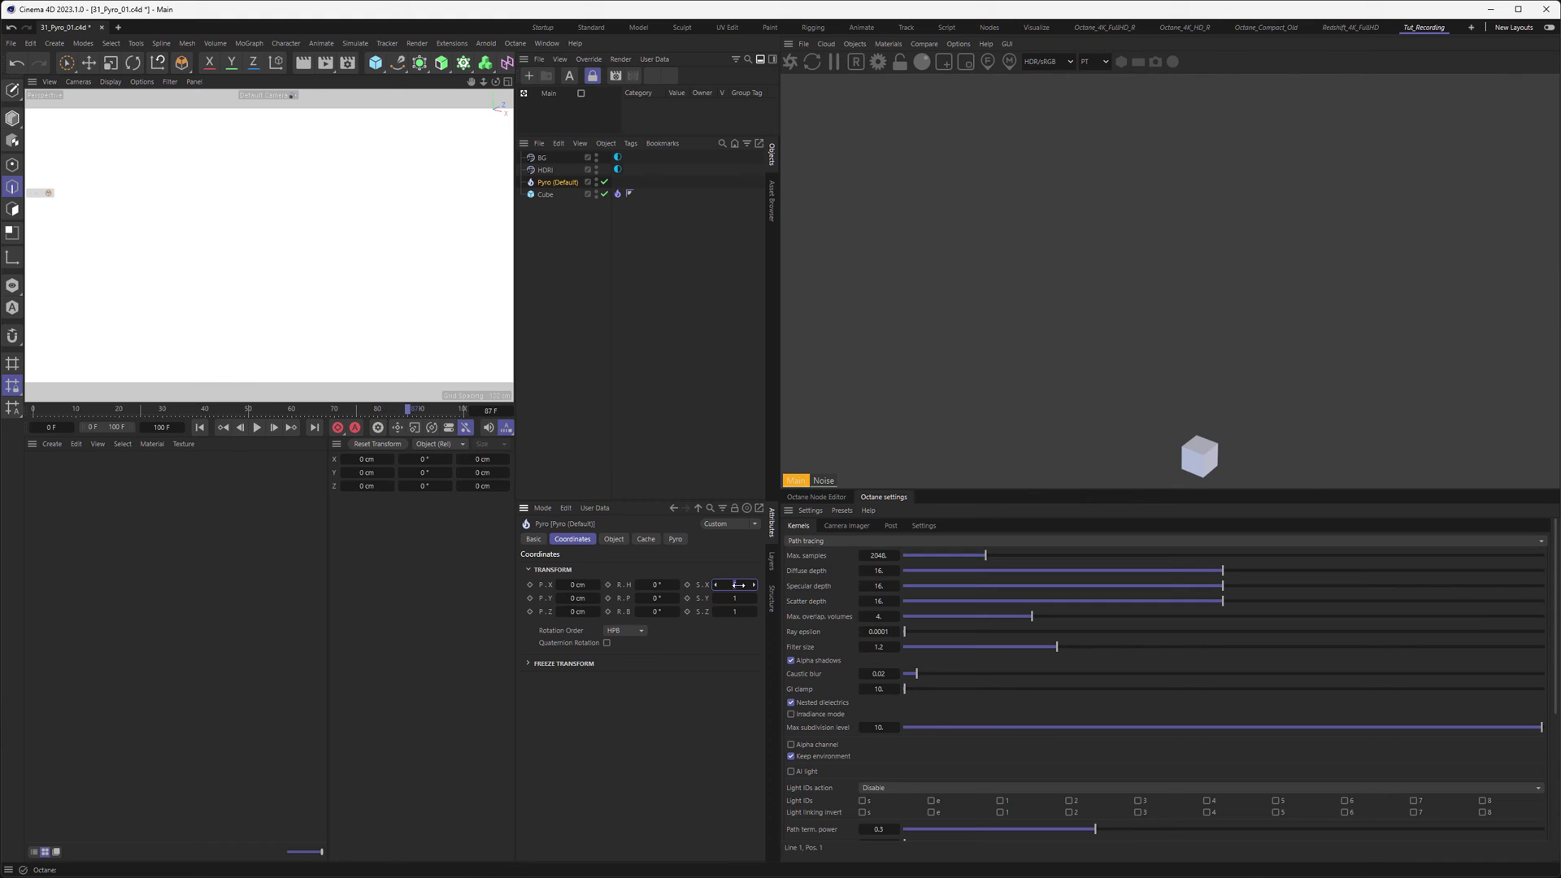
pyautogui.press('Tab')
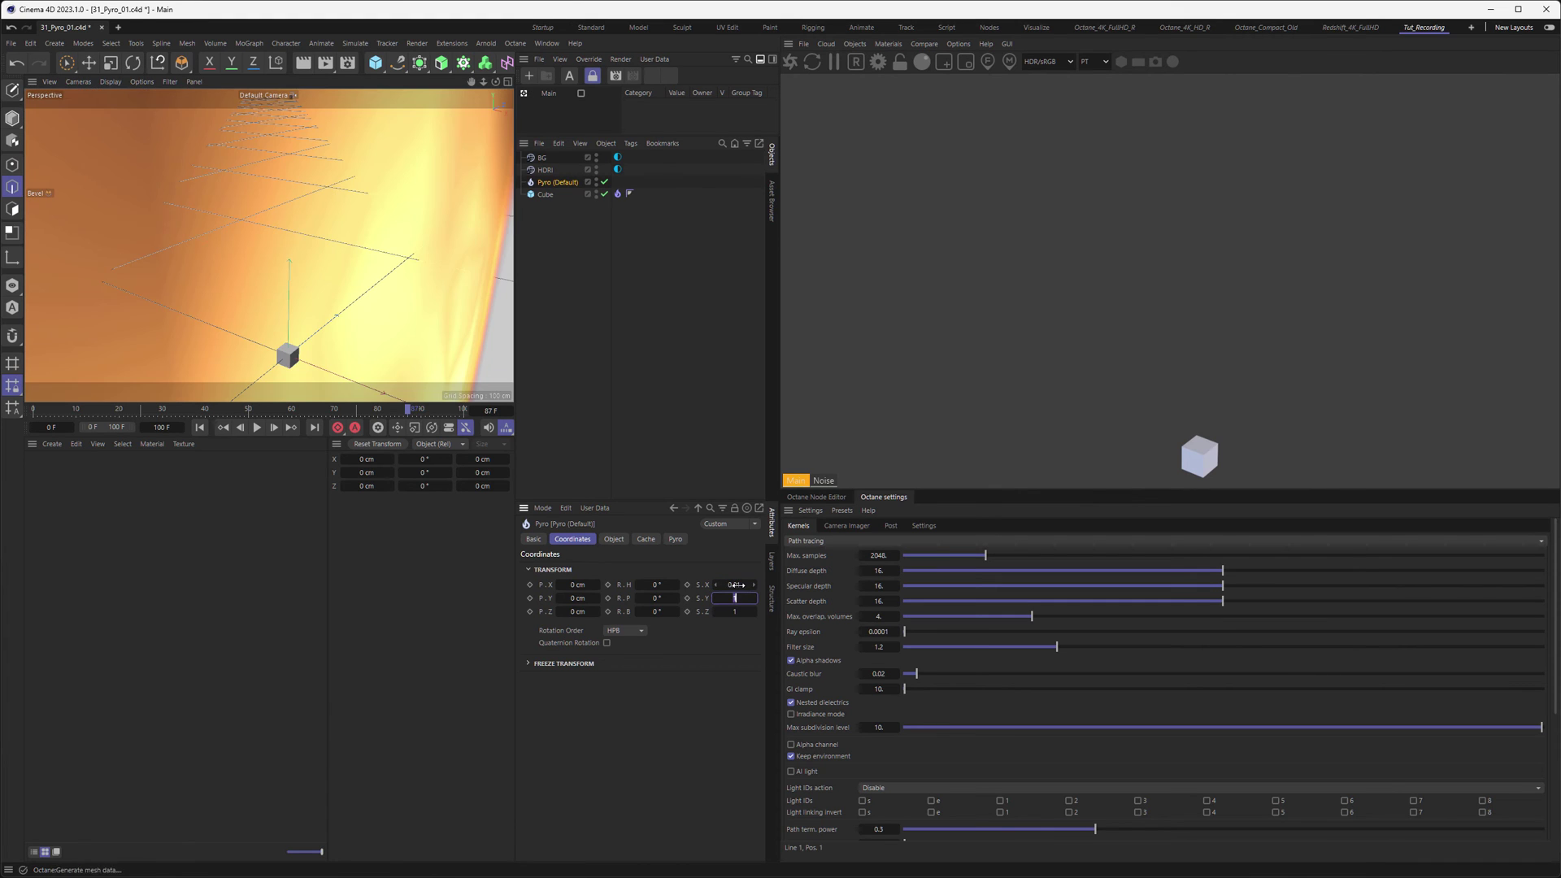
pyautogui.write('0.01')
pyautogui.press('Tab')
pyautogui.write('0.01')
pyautogui.press('Return')
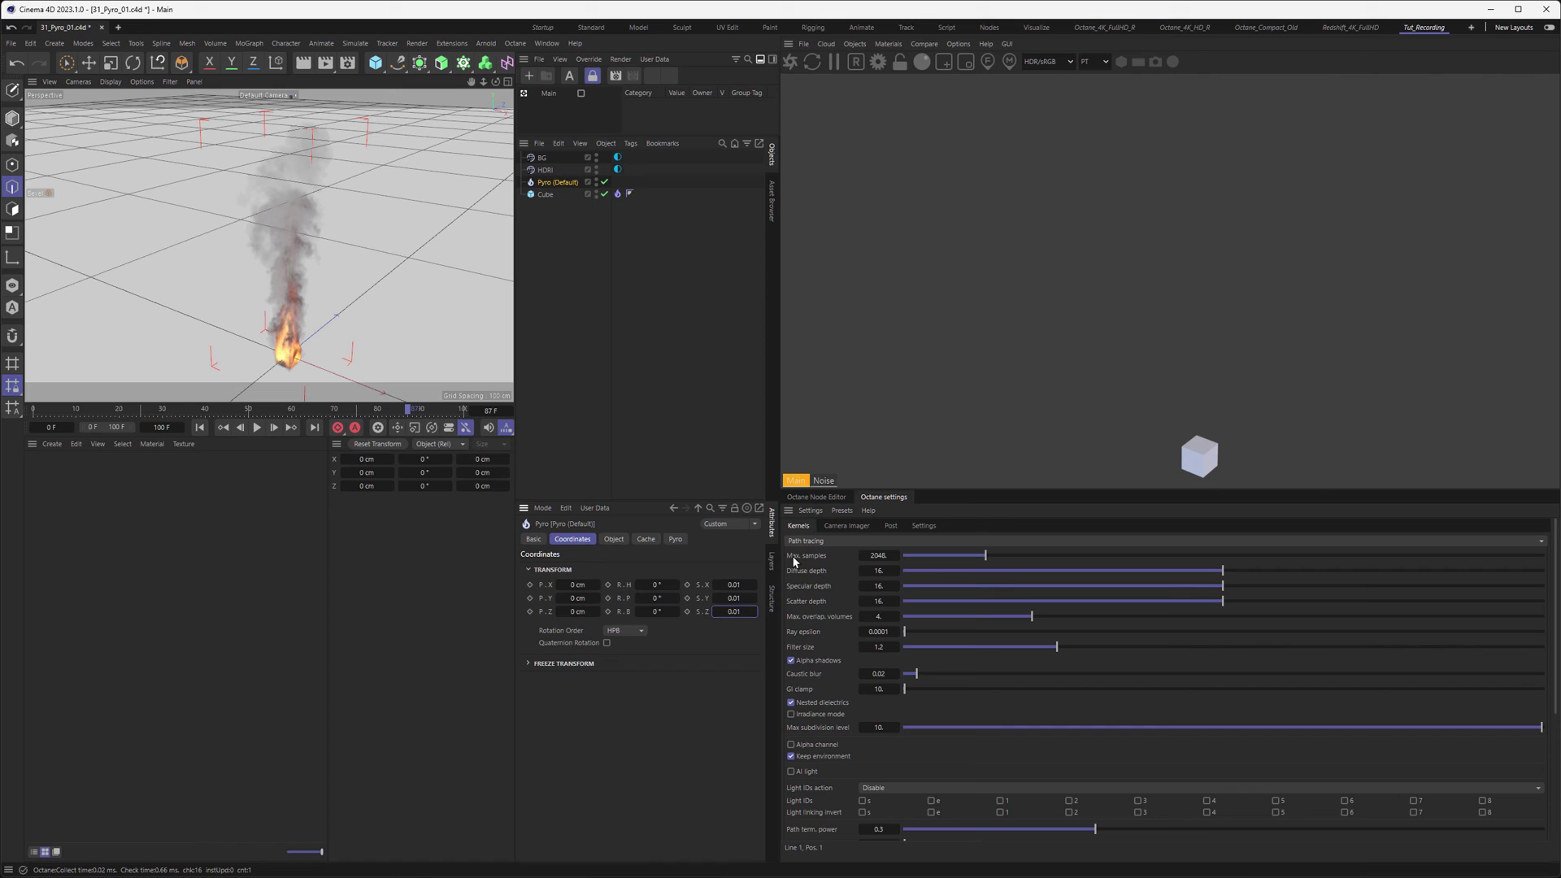
pyautogui.click(787, 62)
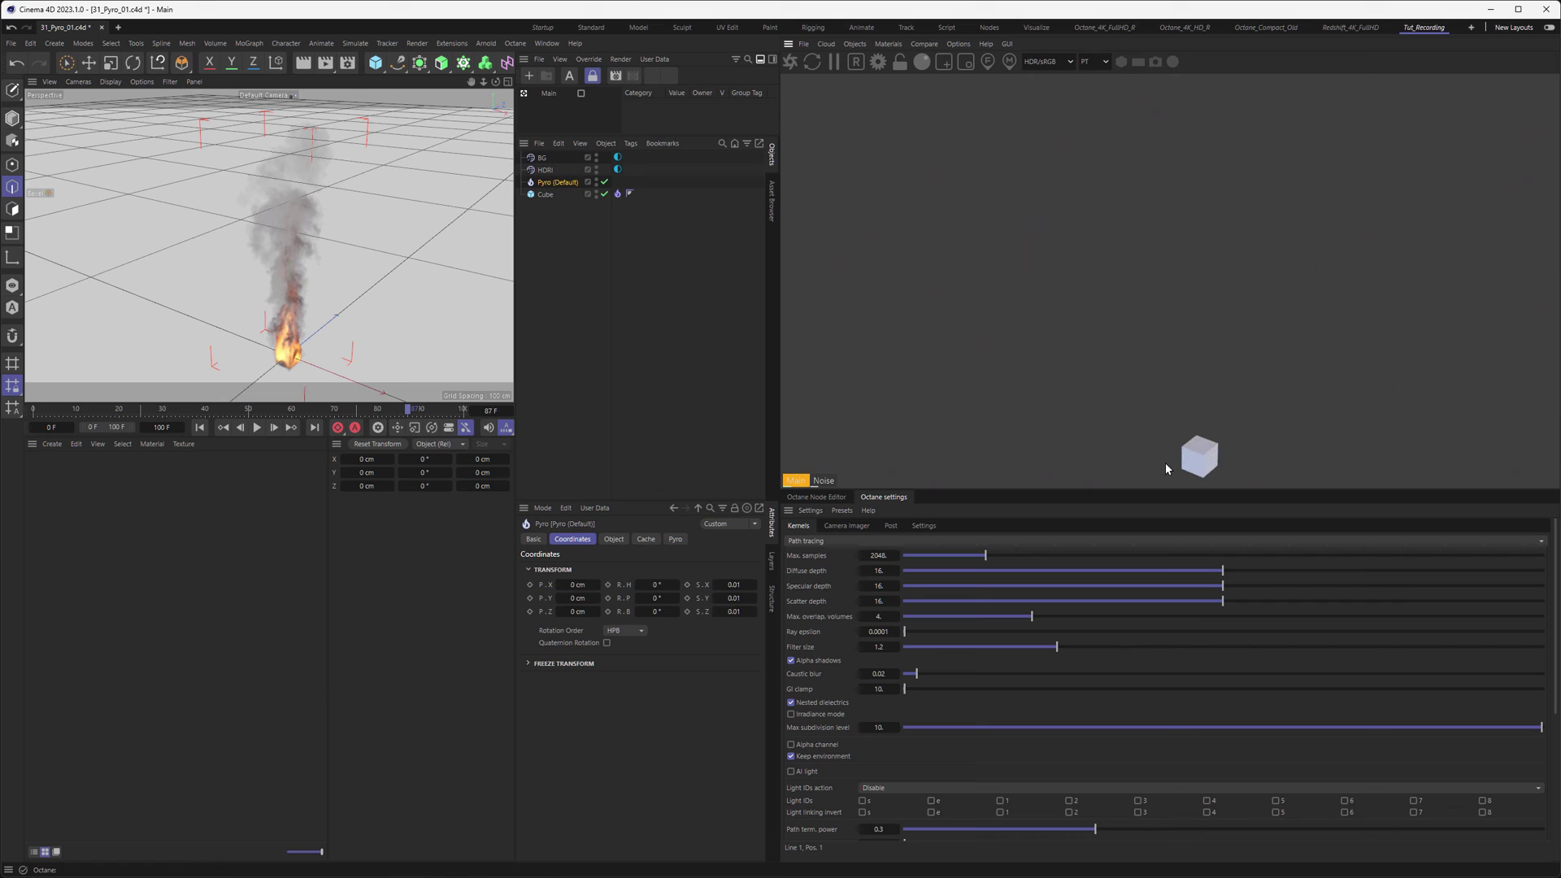
# Step: Add an Octane ObjectTag to the Pyro object and enable Voxel particle rendering with a Standard Volume medium
pyautogui.rightClick(559, 189)
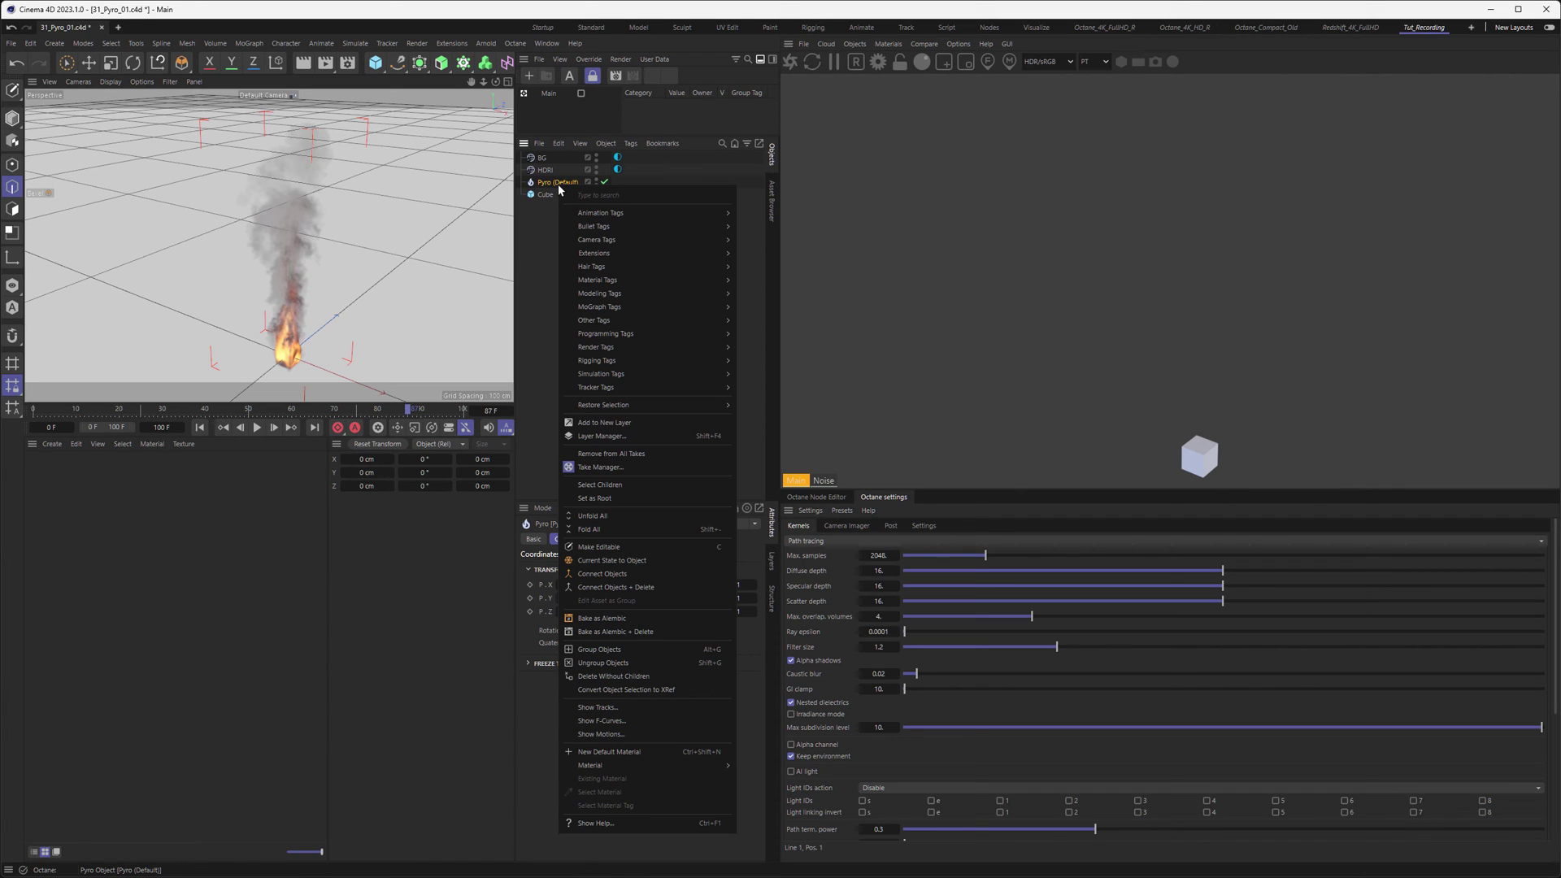
pyautogui.moveTo(594, 253)
pyautogui.moveTo(781, 256)
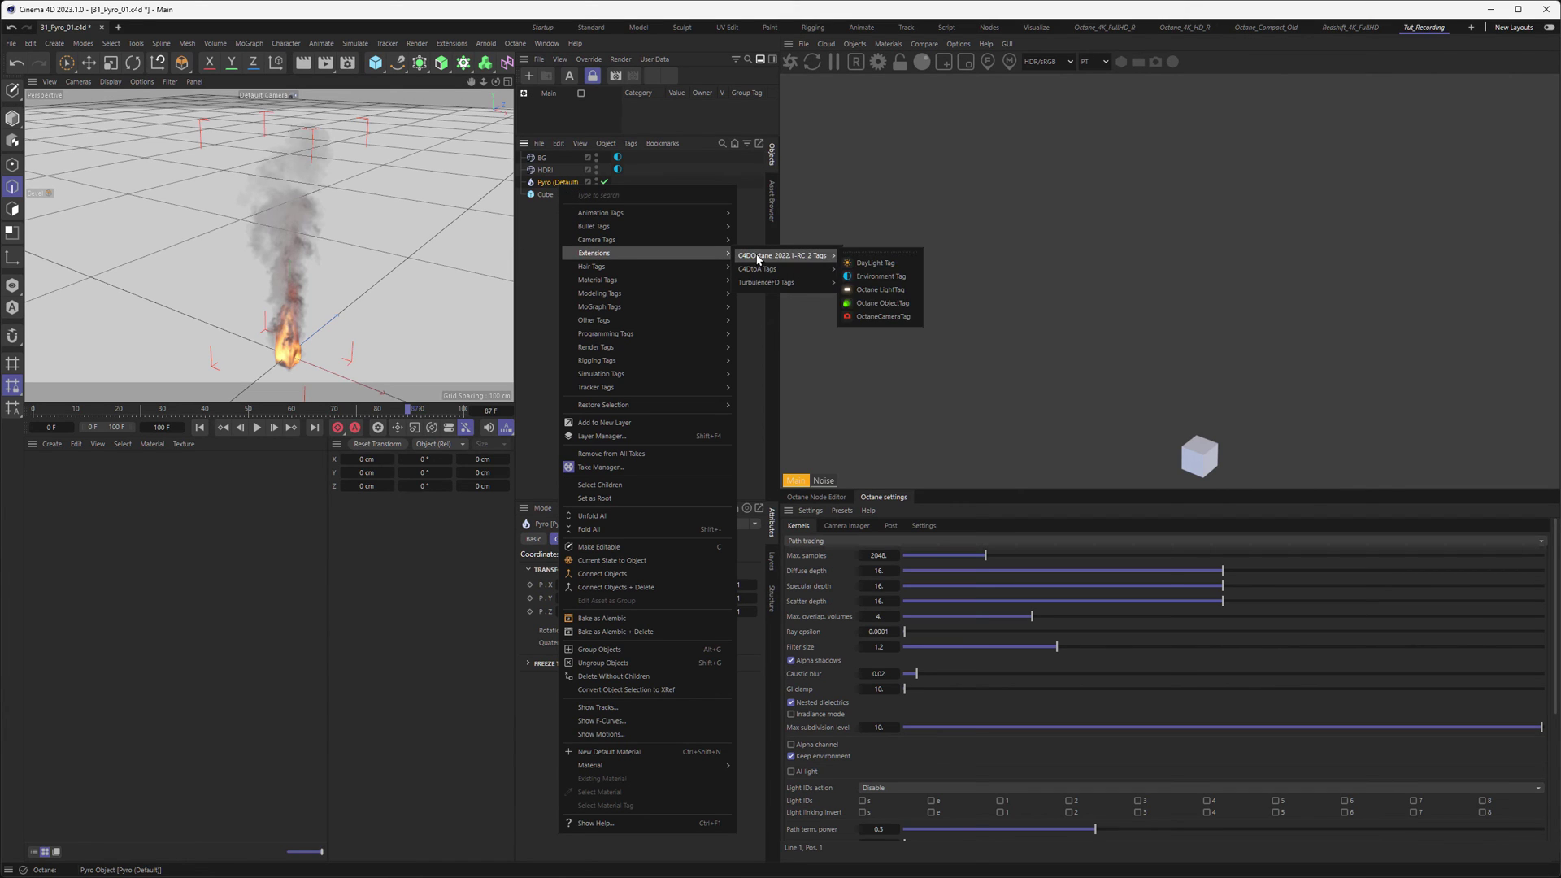
pyautogui.click(891, 304)
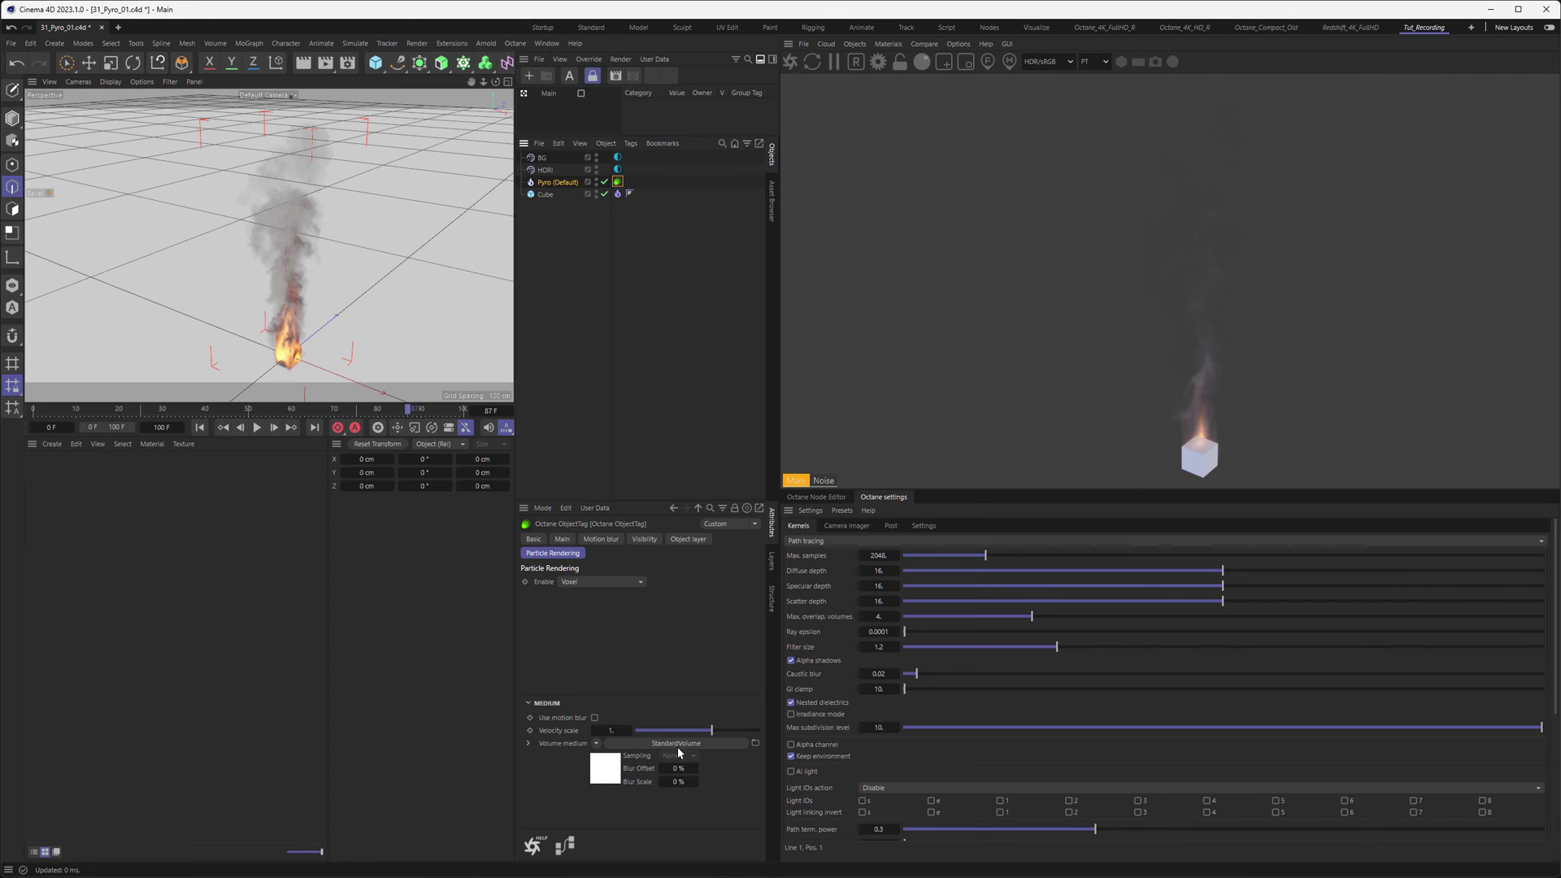
# Step: Set the Standard Volume medium's volume step length to 0.02 and its density to 500
pyautogui.click(606, 764)
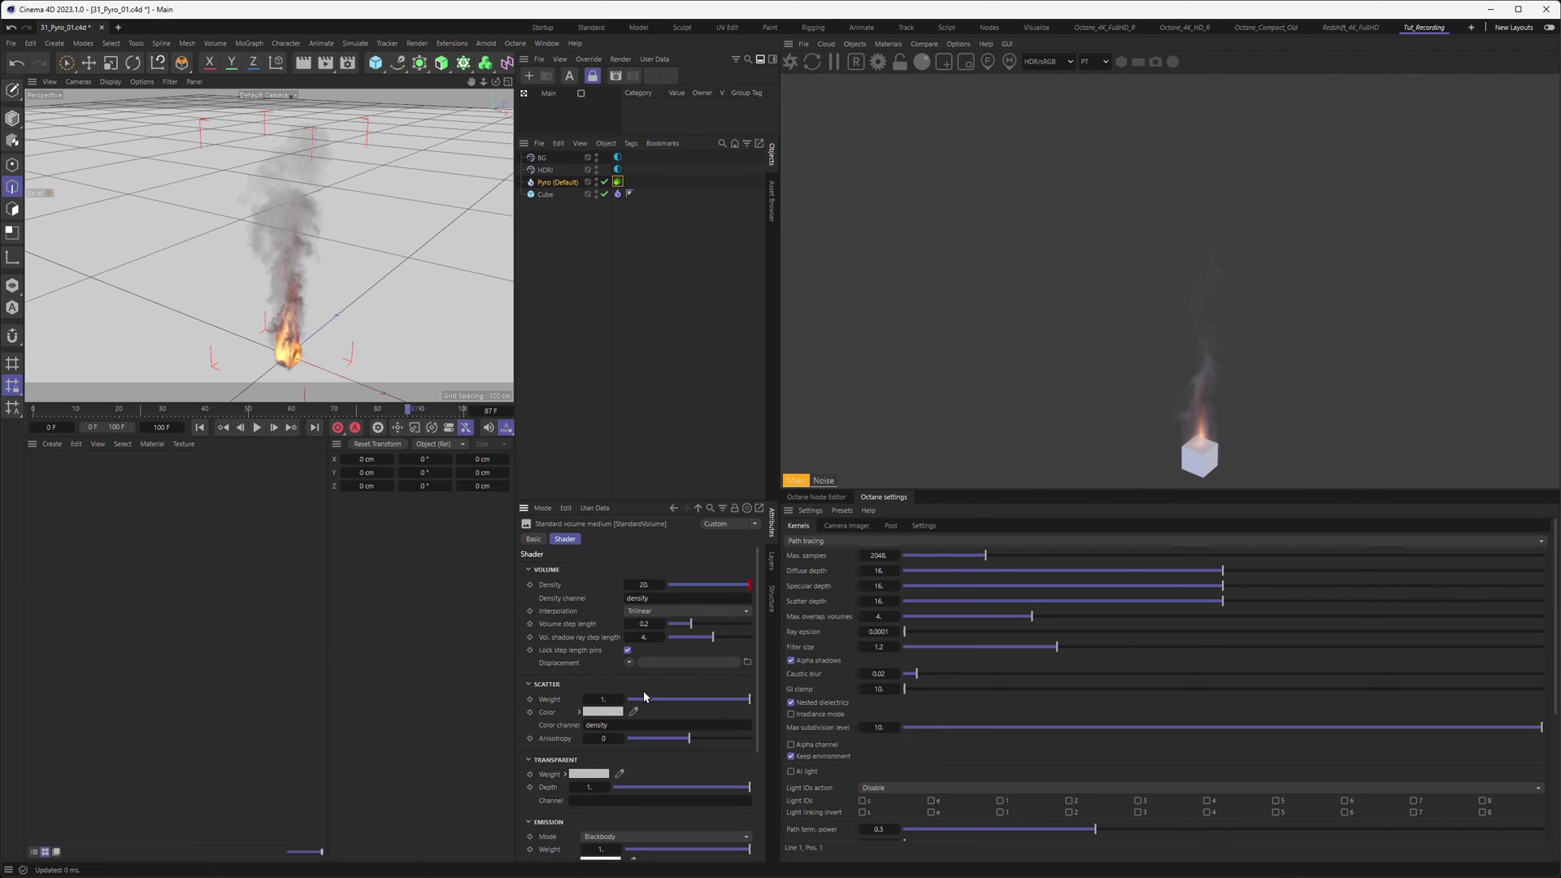
pyautogui.moveTo(756, 662)
pyautogui.mouseDown()
pyautogui.moveTo(758, 800)
pyautogui.moveTo(758, 658)
pyautogui.mouseUp()
pyautogui.doubleClick(645, 623)
pyautogui.write('0.02')
pyautogui.press('Return')
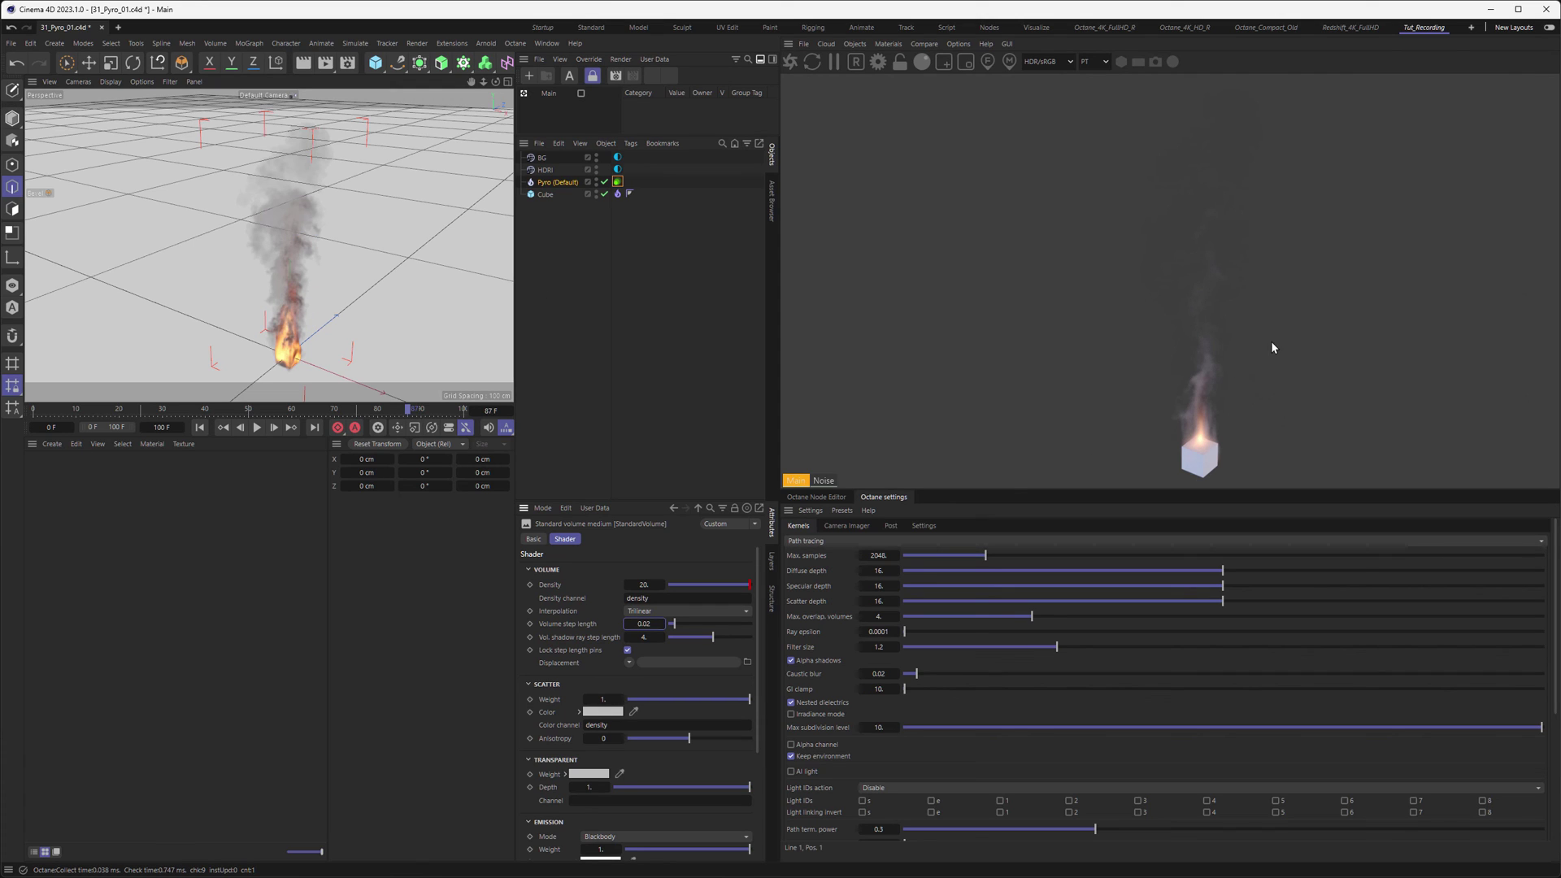
pyautogui.click(646, 585)
pyautogui.write('500')
pyautogui.press('Return')
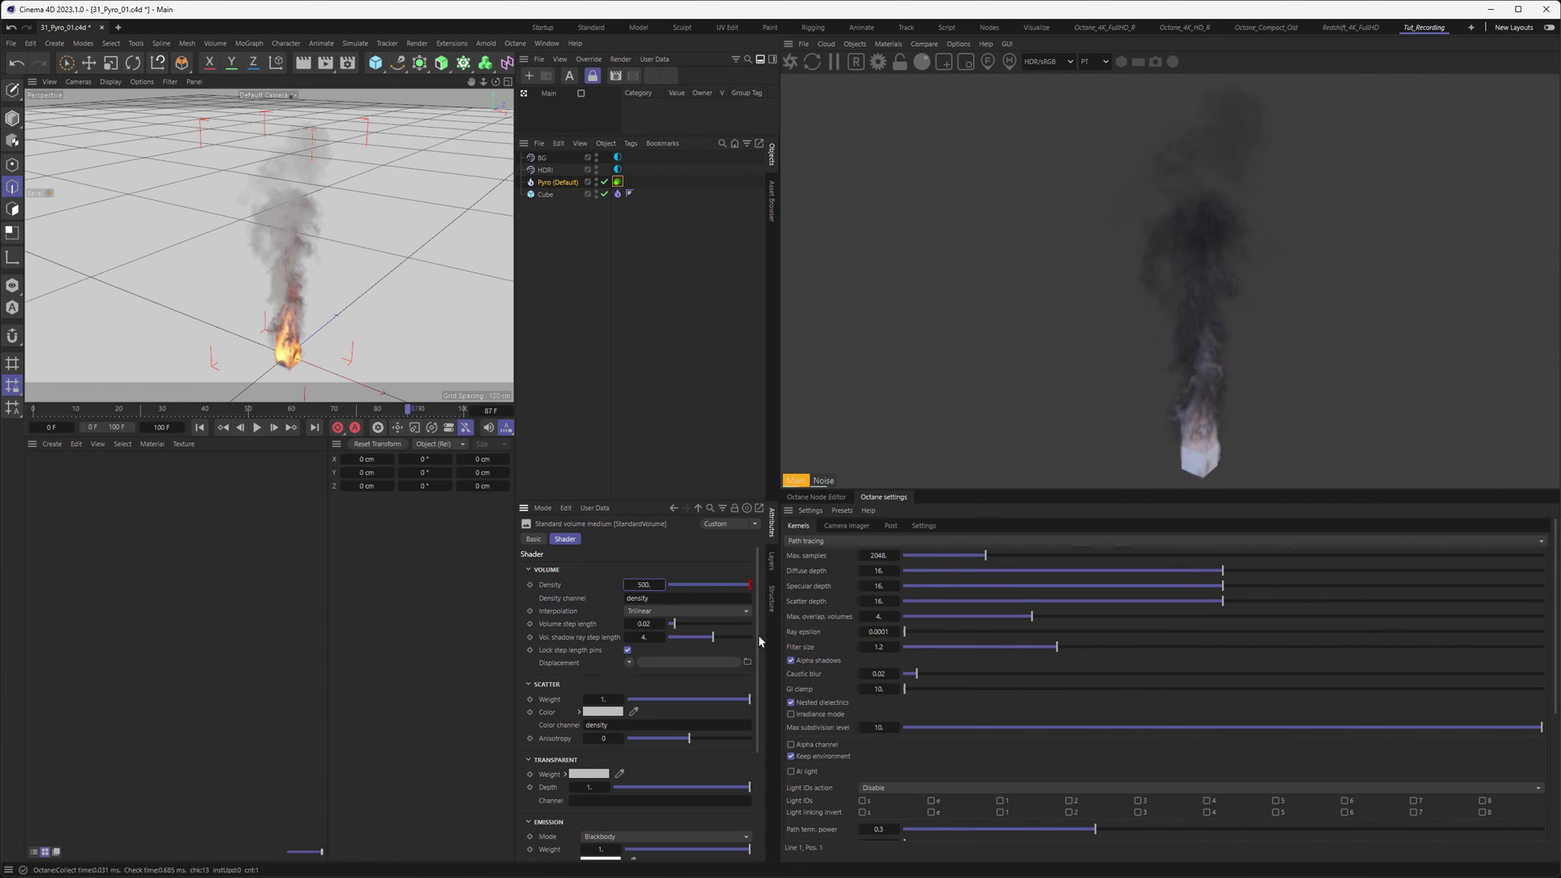
# Step: Darken the medium's scatter color to a mid gray of RGB 112, 112, 112
pyautogui.scroll(-1, 763, 662)
pyautogui.scroll(-3, 763, 662)
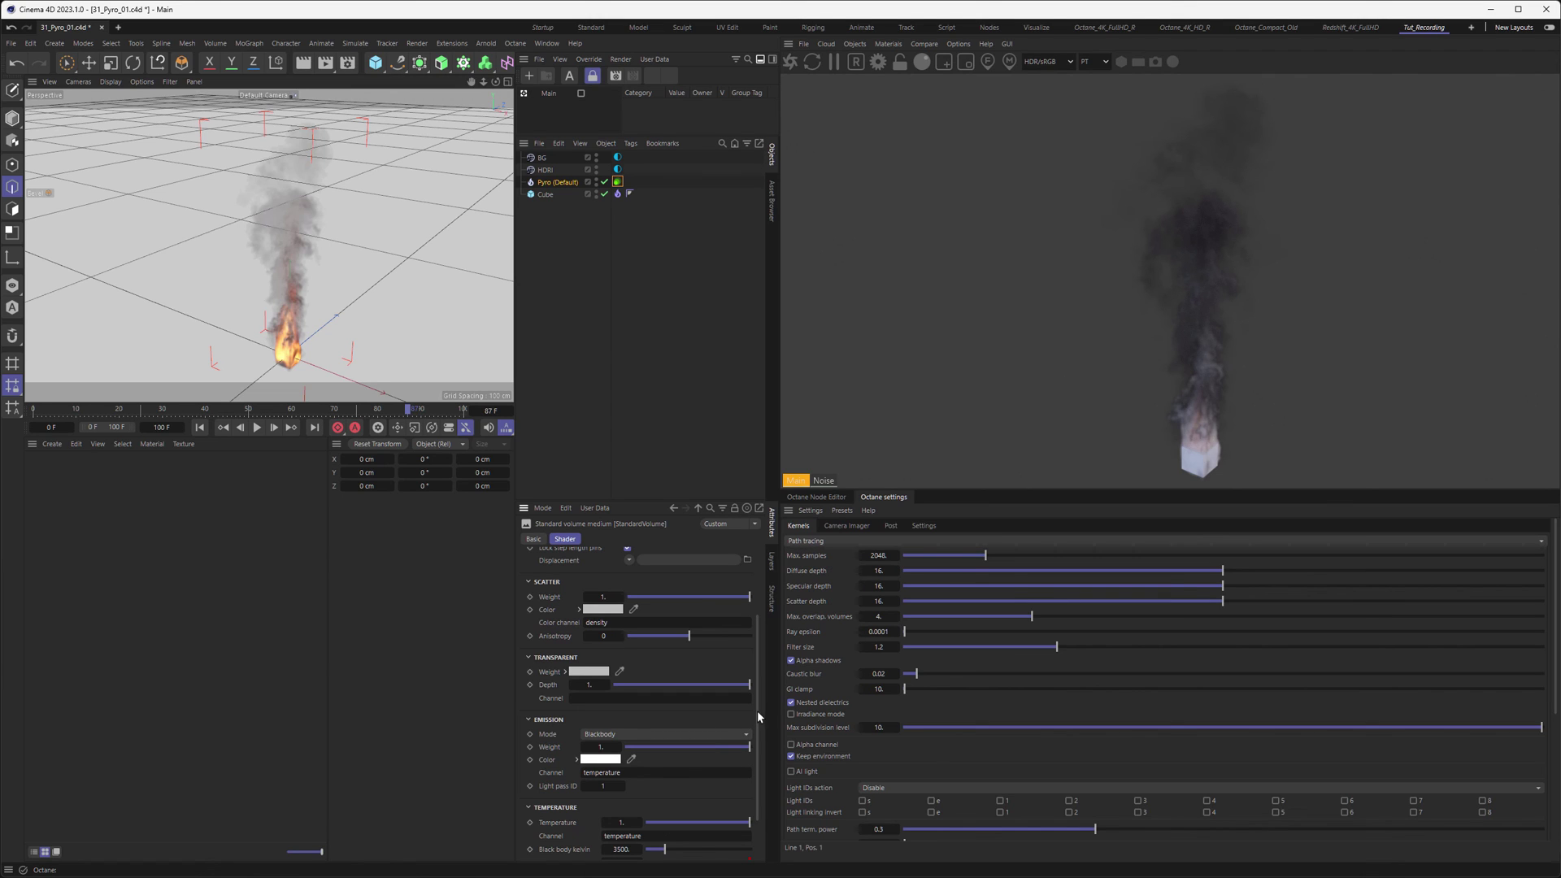
pyautogui.moveTo(758, 710); pyautogui.dragTo(758, 692)
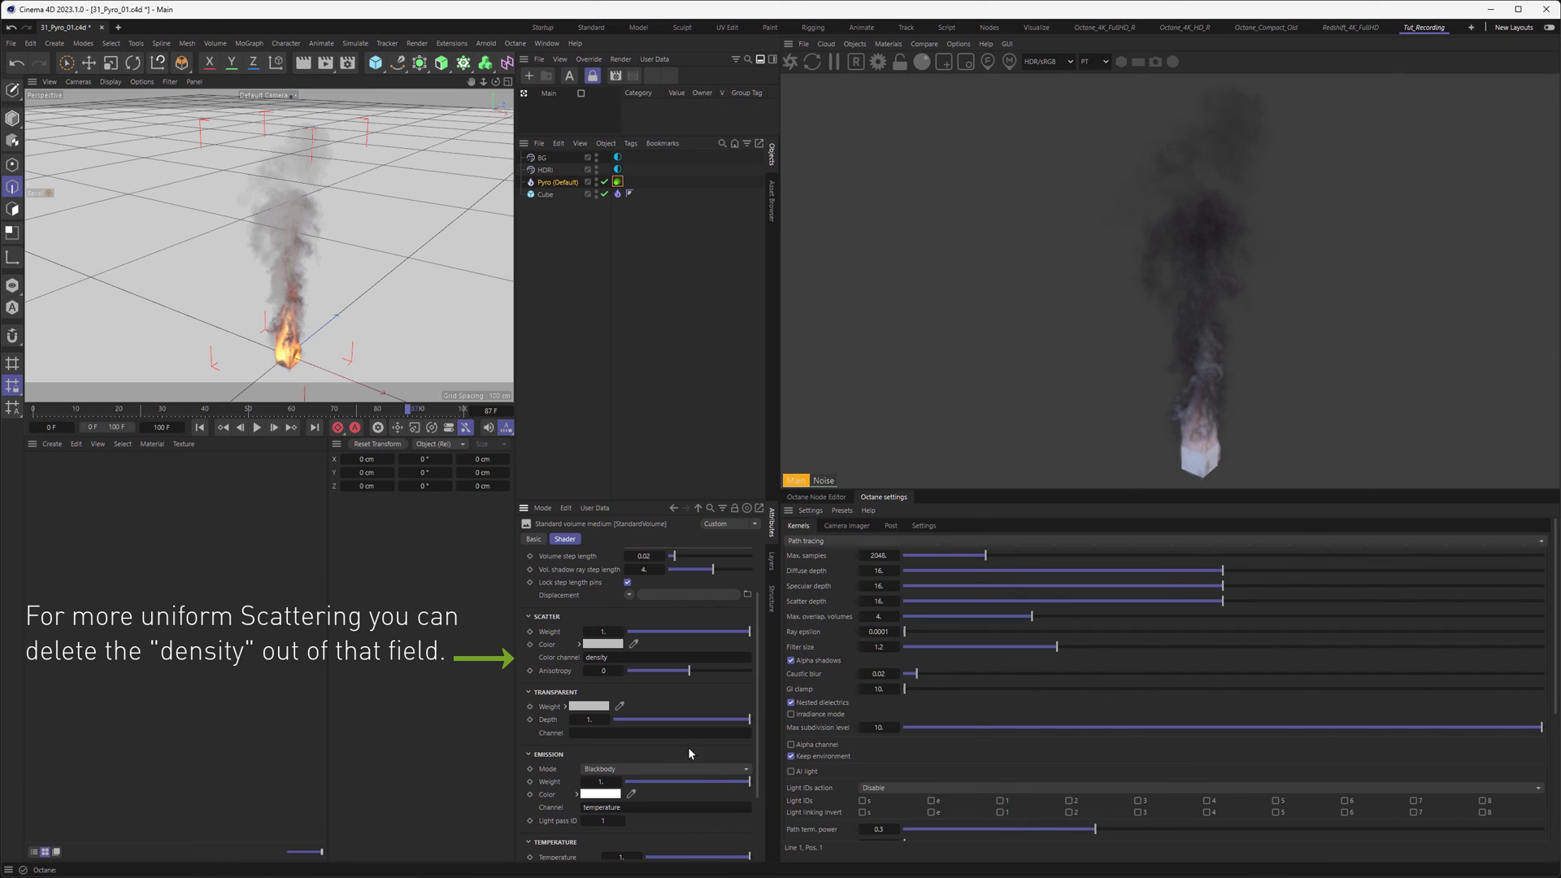
pyautogui.click(600, 646)
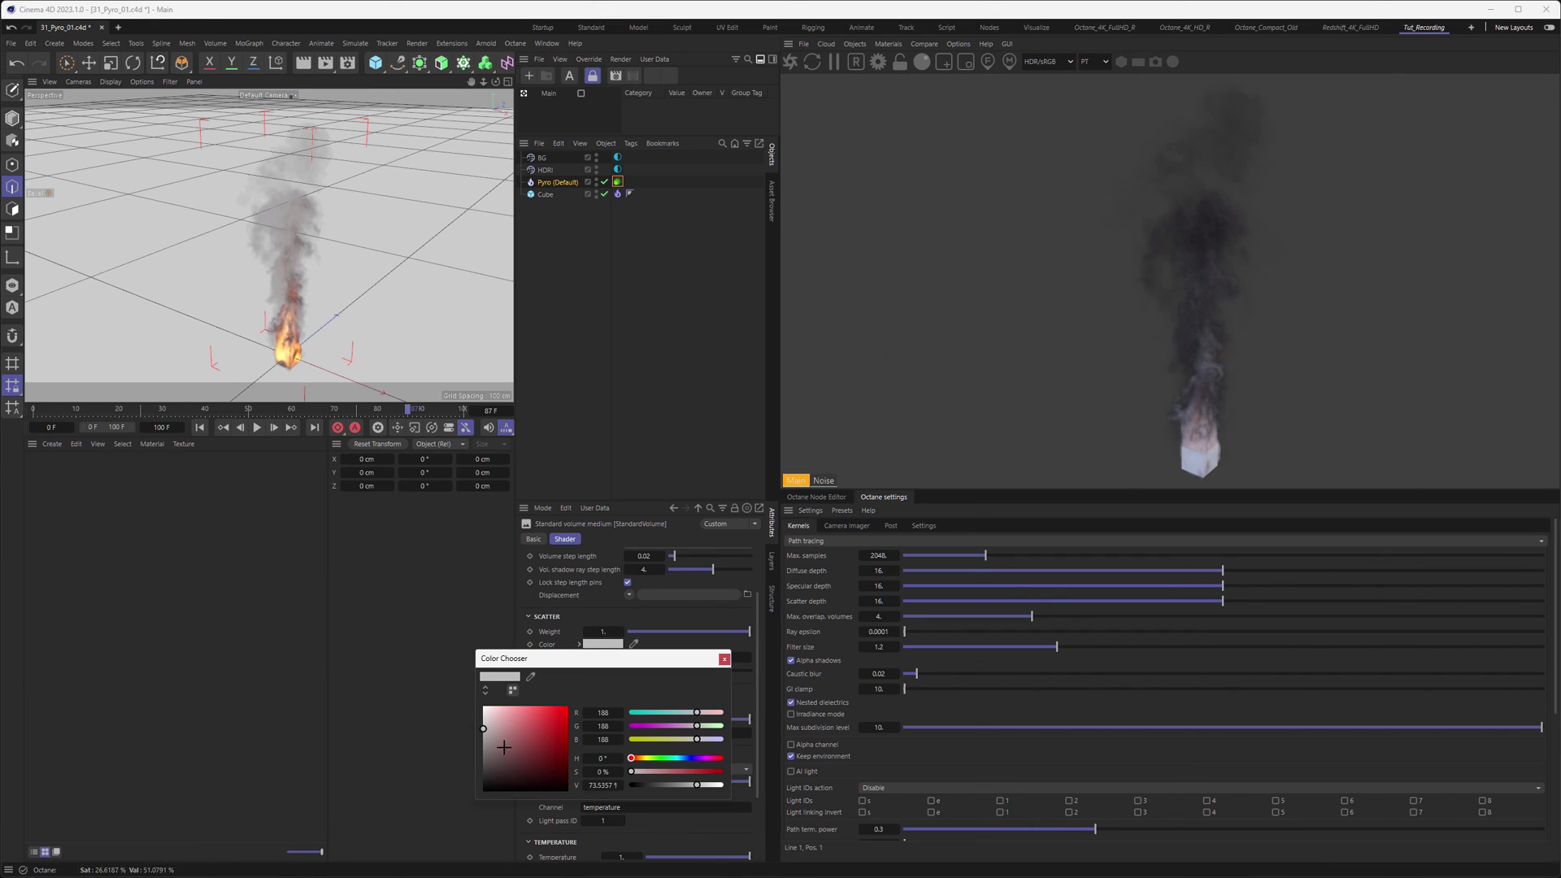
pyautogui.moveTo(483, 749); pyautogui.dragTo(482, 754)
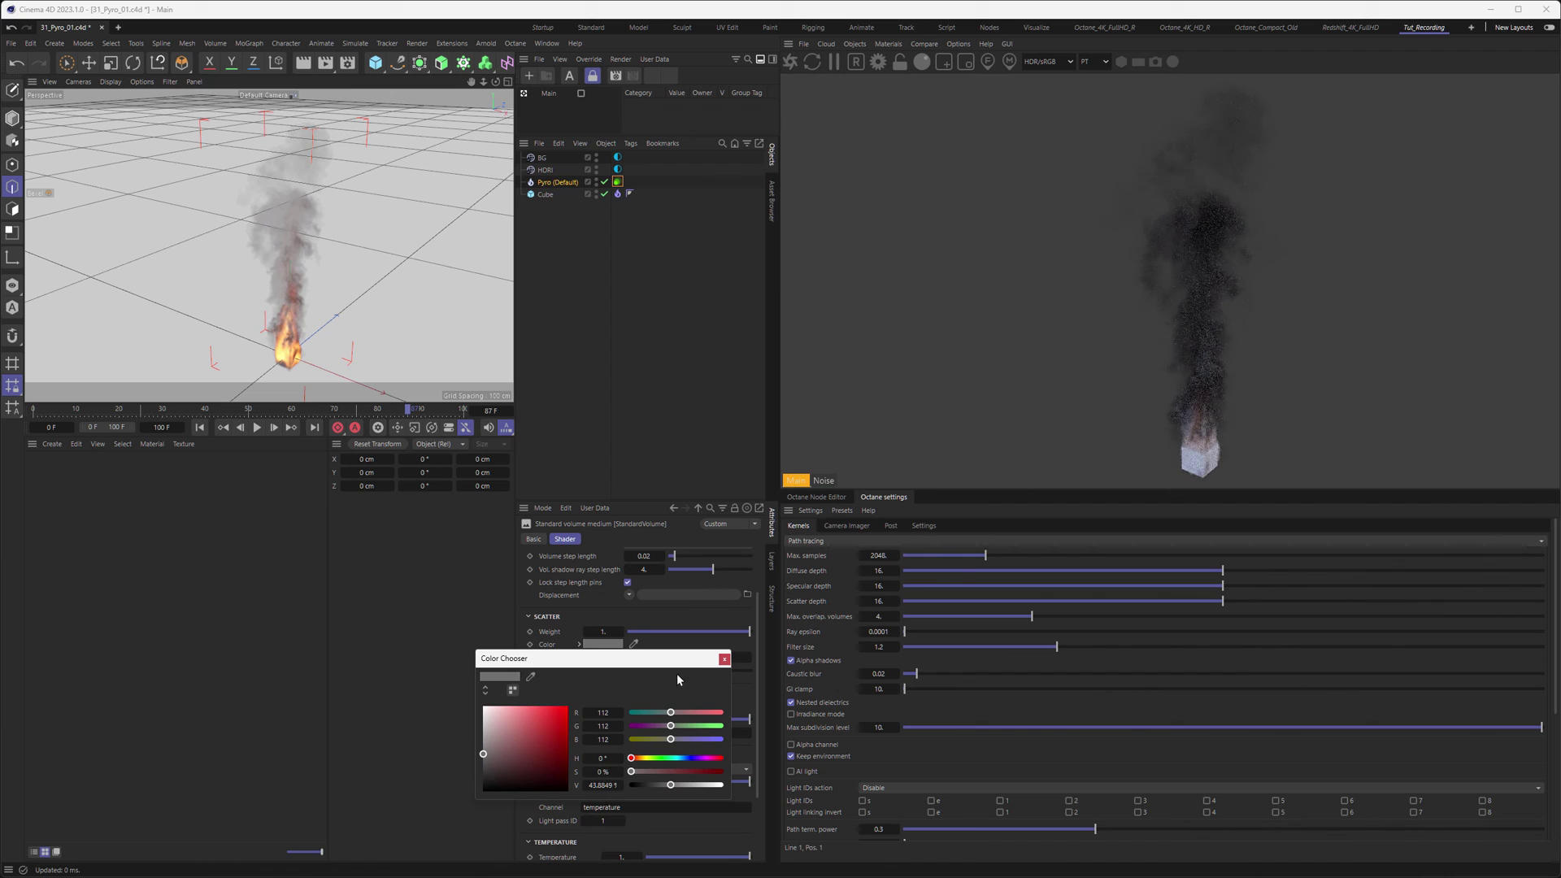
pyautogui.click(724, 658)
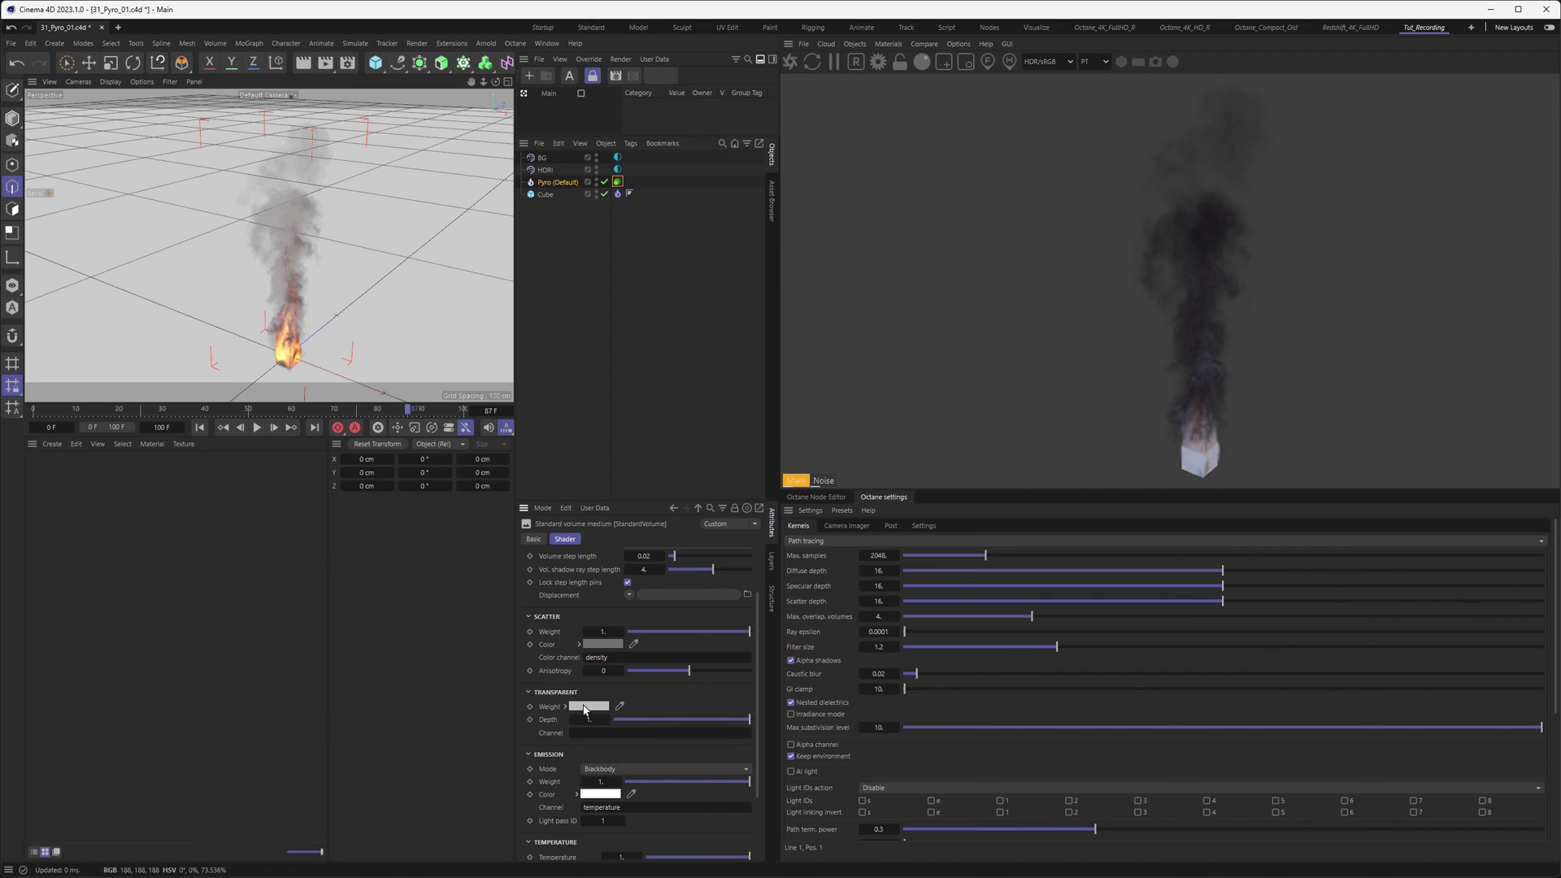
# Step: Try a darker transparent weight color, then set it to a light gray of RGB 211, 211, 211
pyautogui.click(588, 705)
pyautogui.click(469, 810)
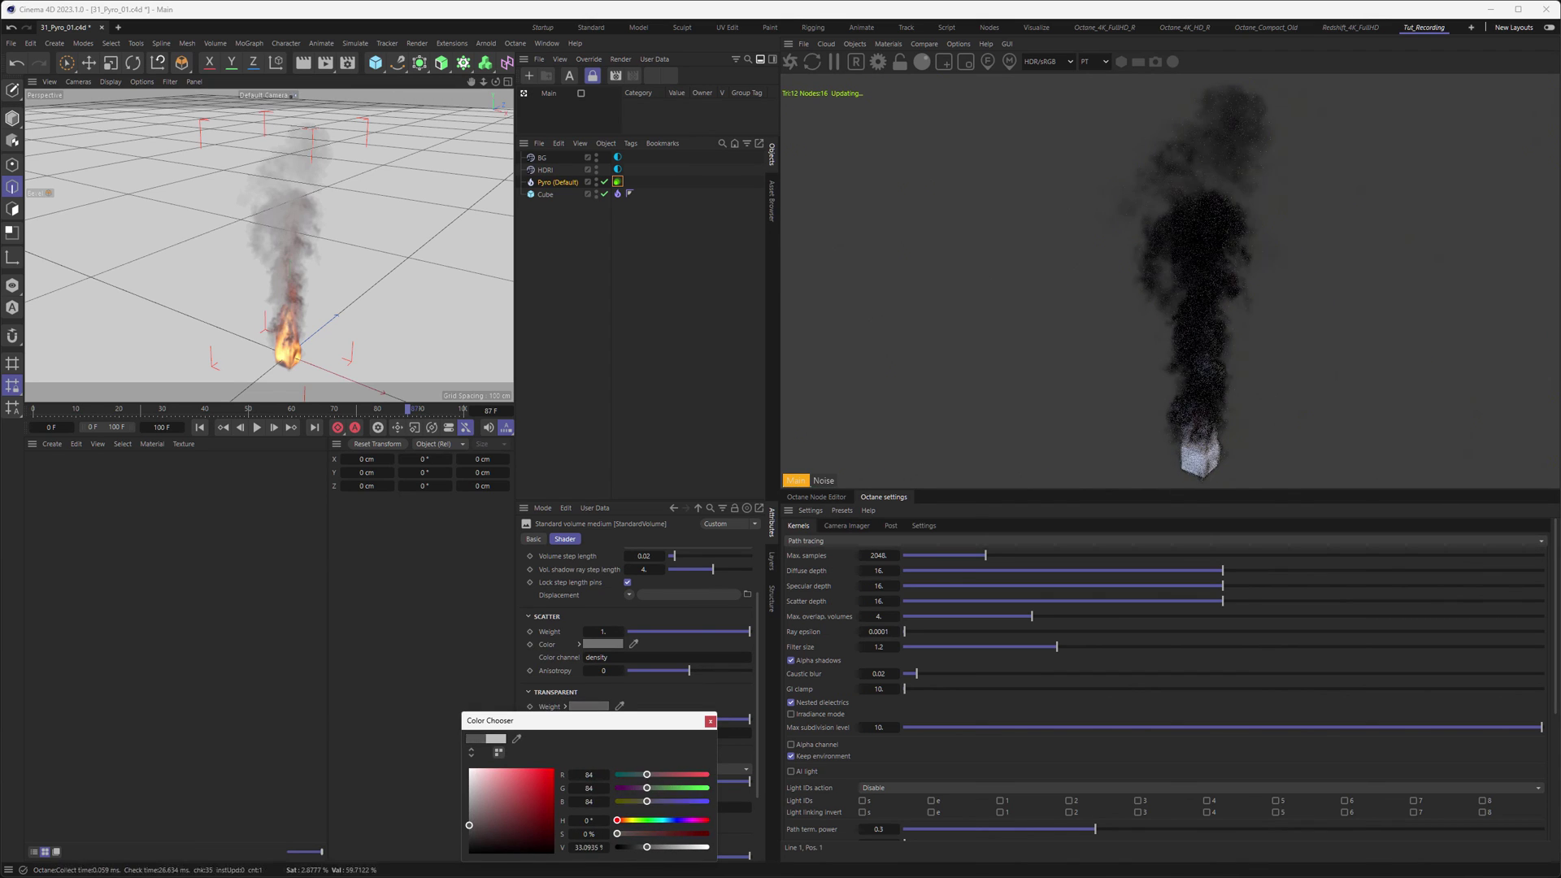
pyautogui.click(469, 781)
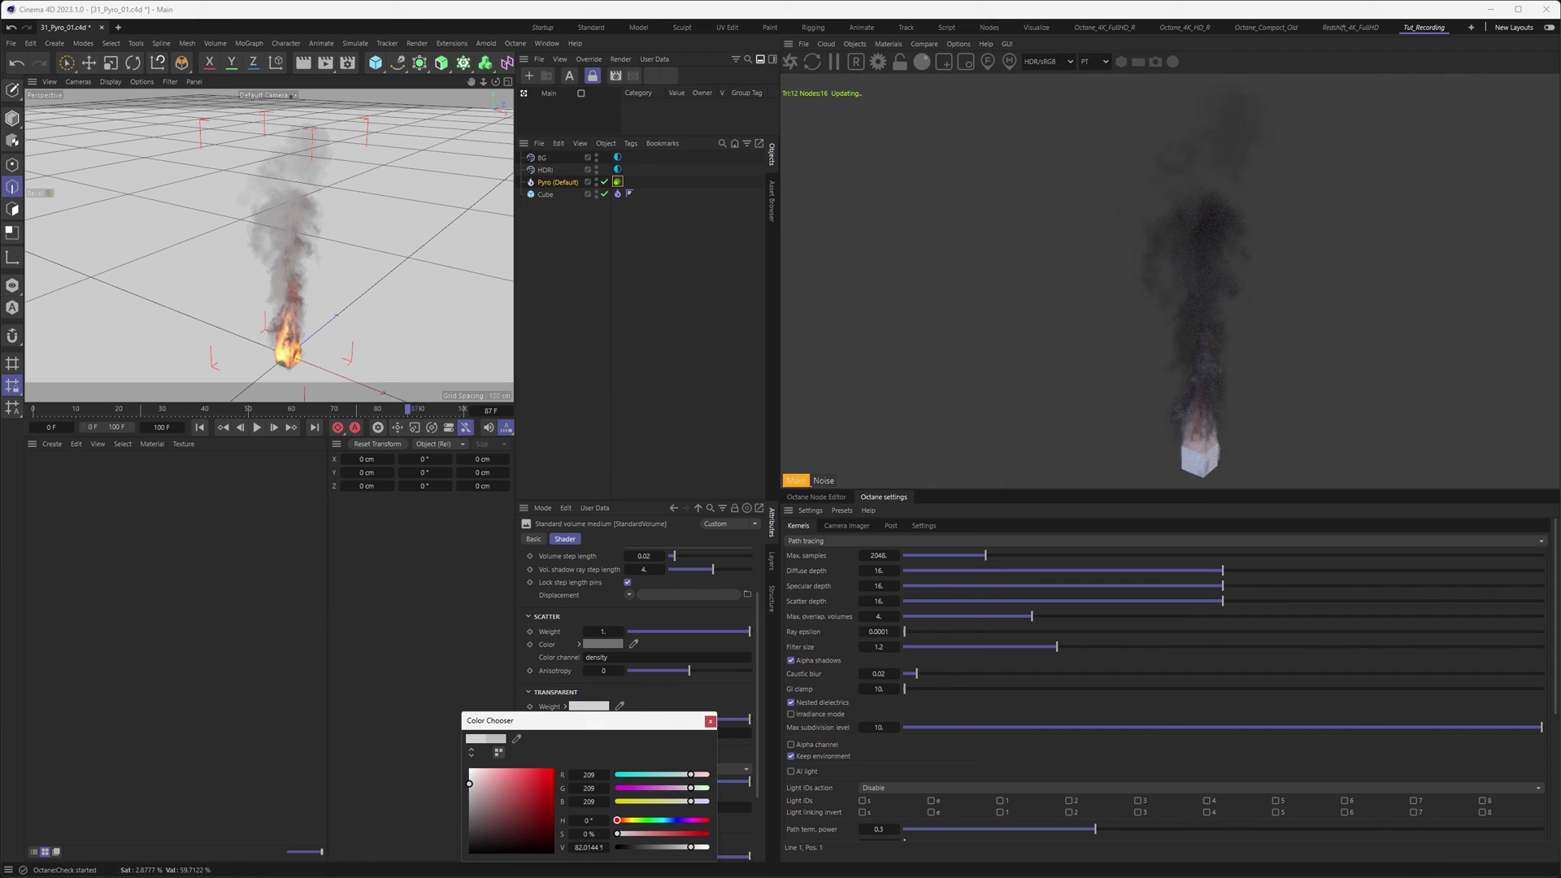
pyautogui.click(469, 783)
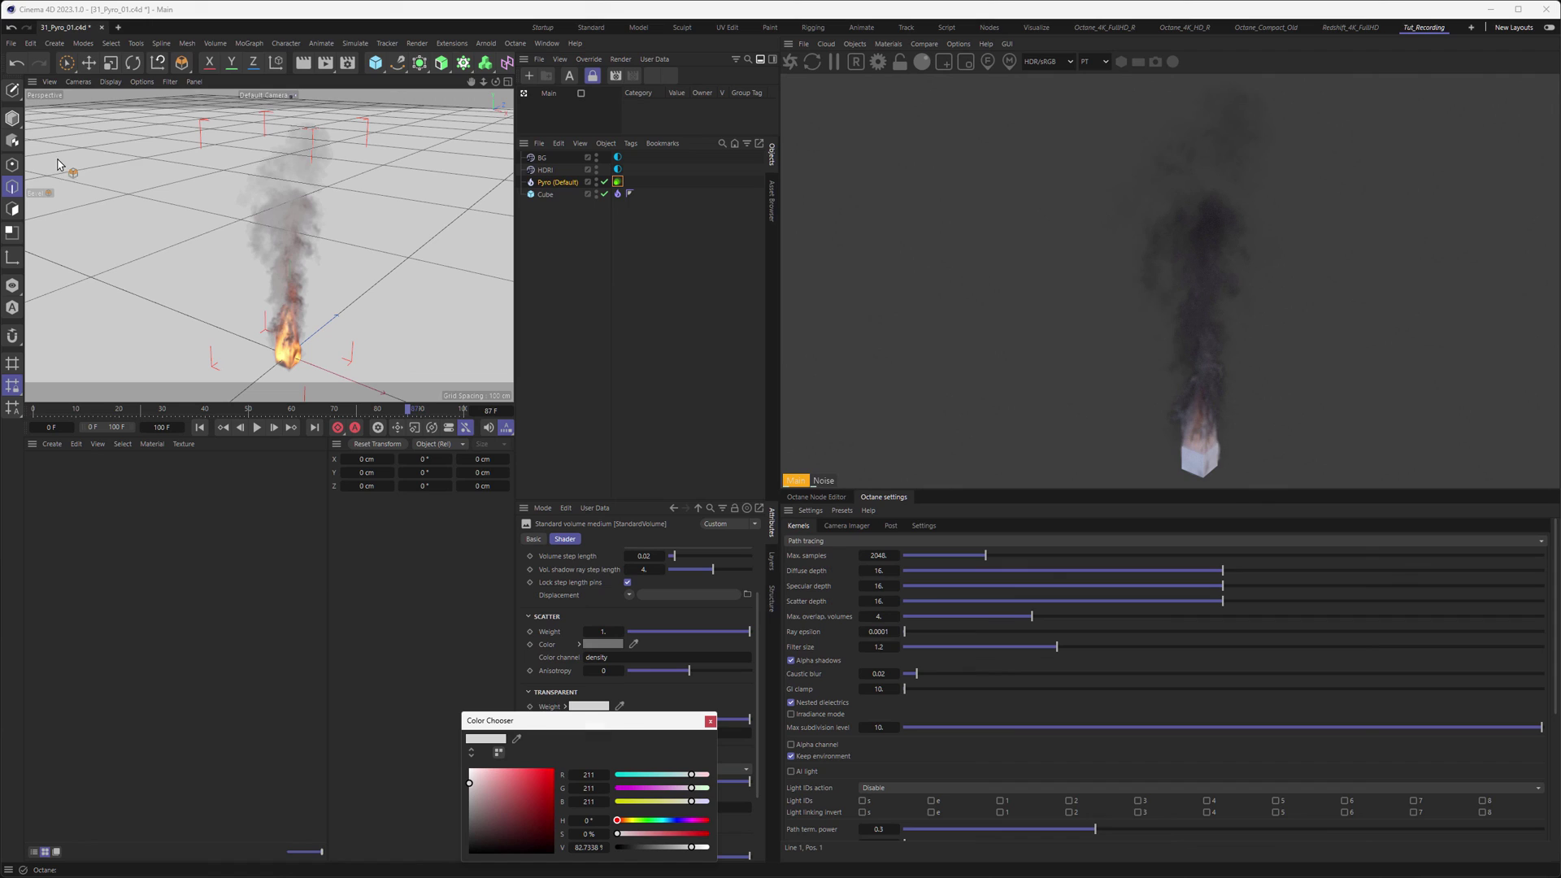
pyautogui.click(711, 721)
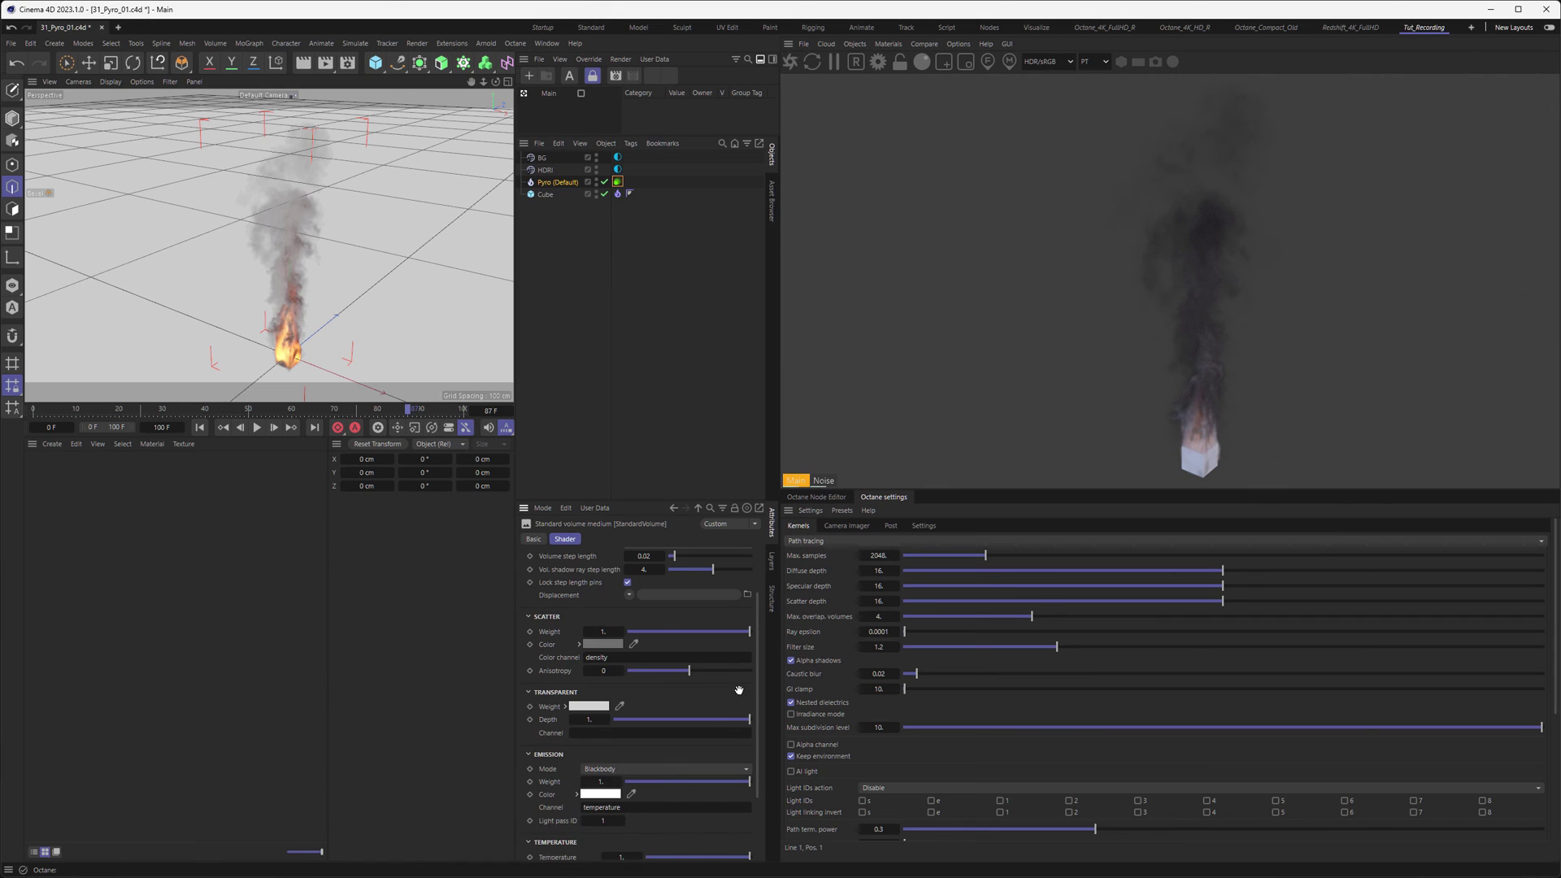
# Step: Set the medium's black body intensity to 500, and switch Auto scale intensity on and back off to compare
pyautogui.moveTo(757, 674); pyautogui.dragTo(762, 762)
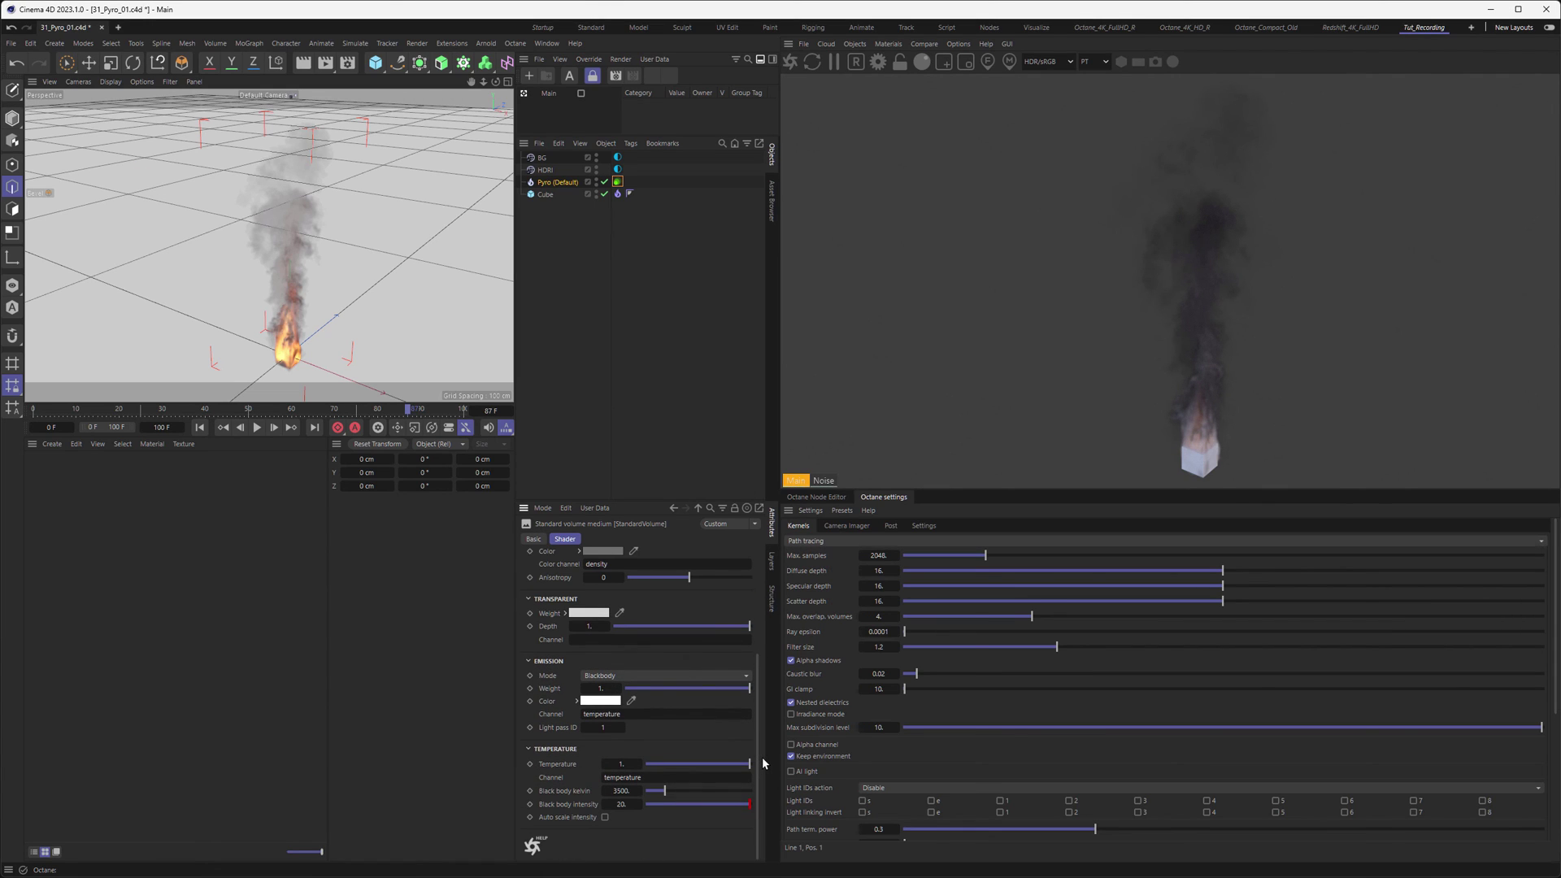
pyautogui.click(621, 804)
pyautogui.press('Return')
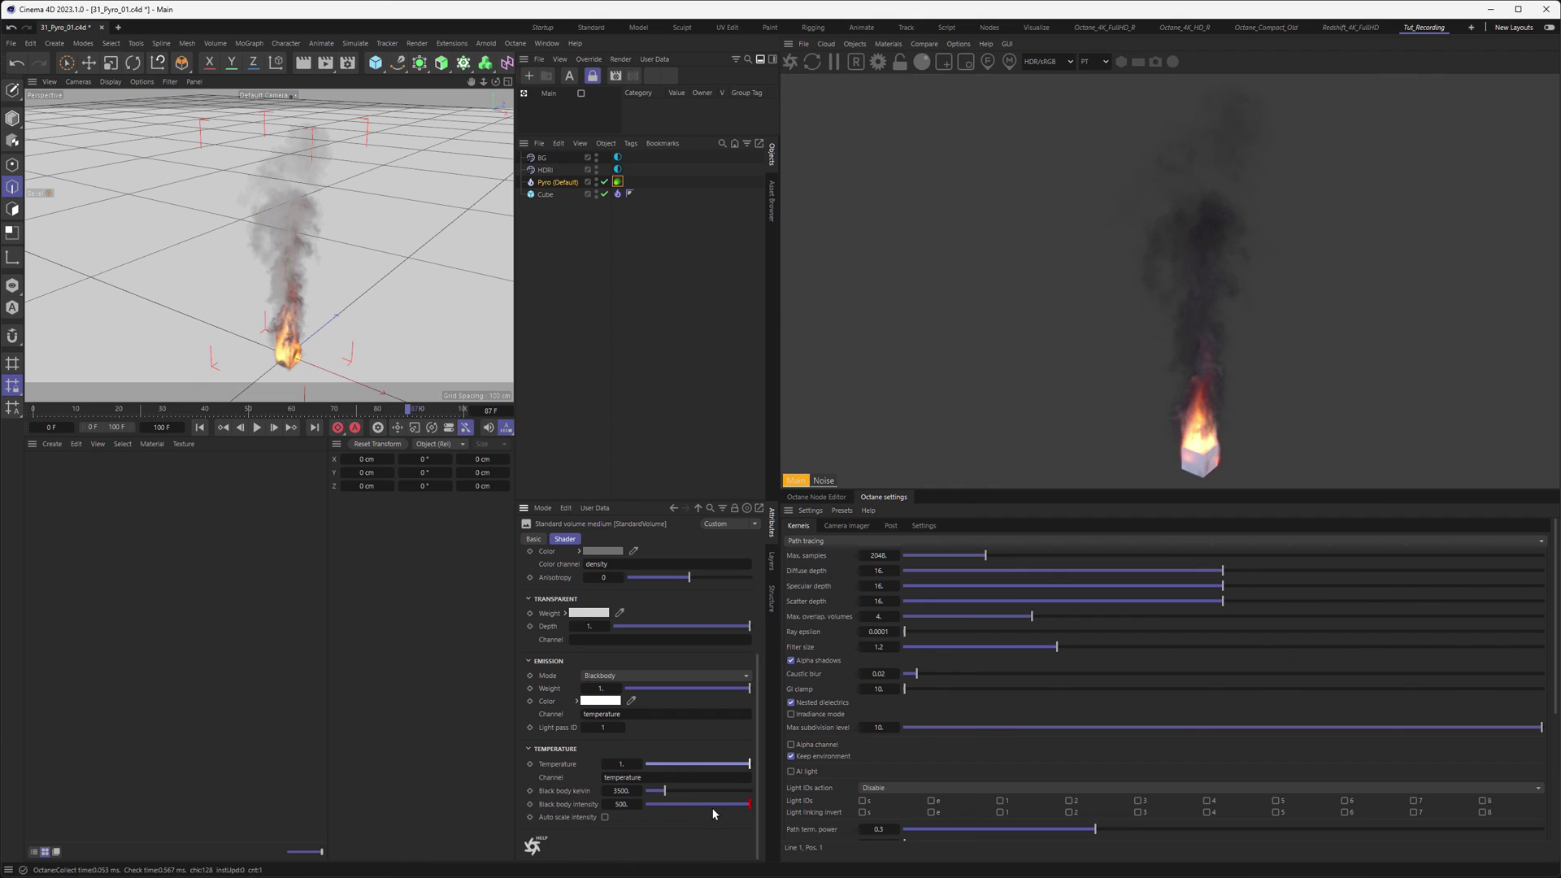
pyautogui.click(606, 817)
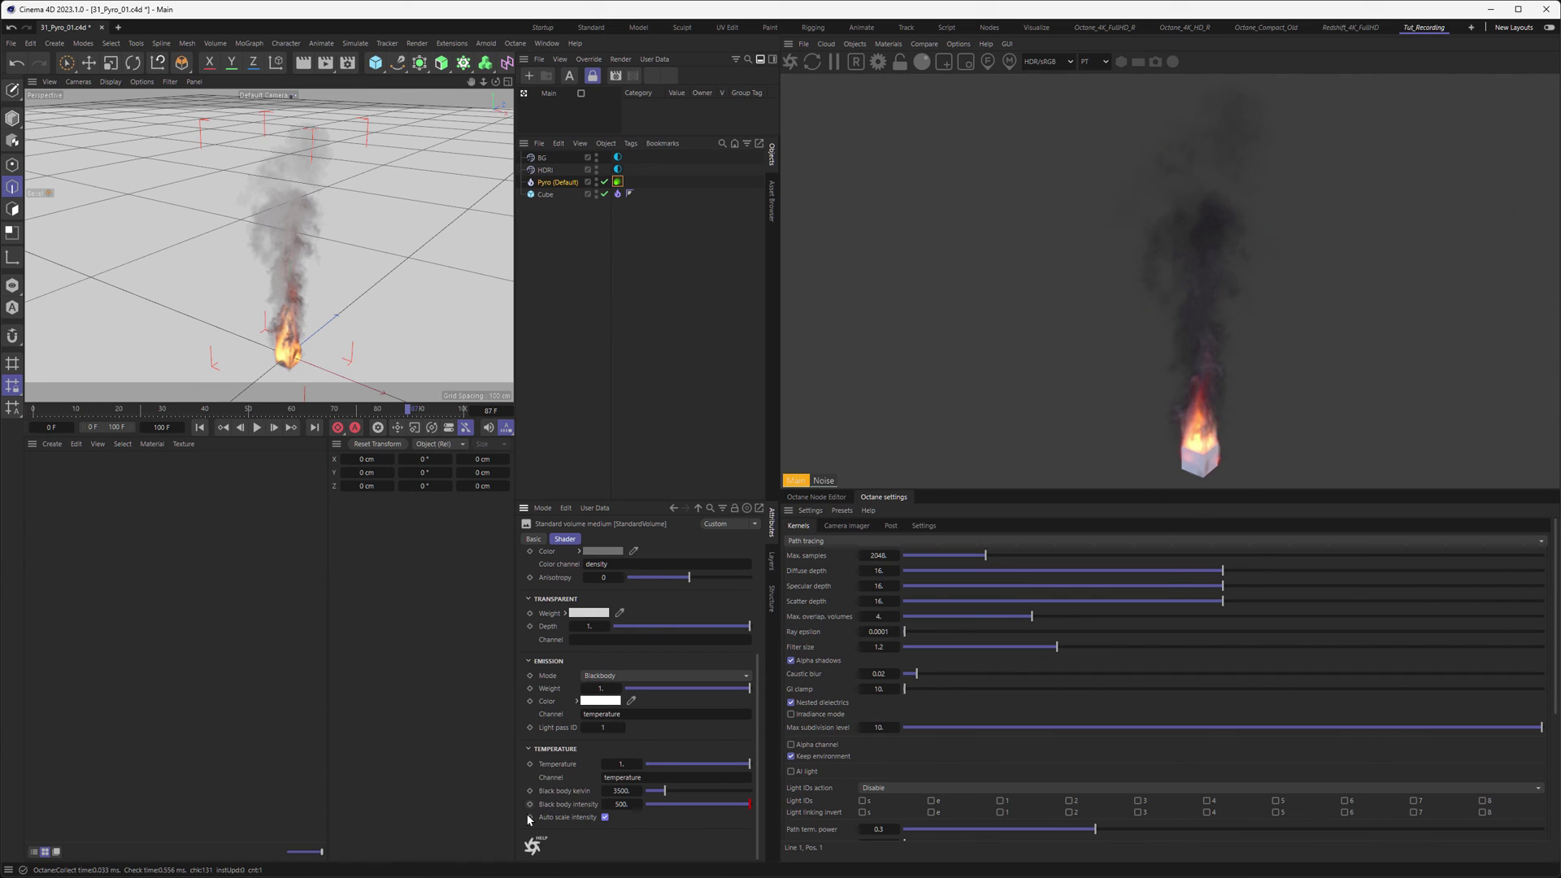
pyautogui.click(605, 817)
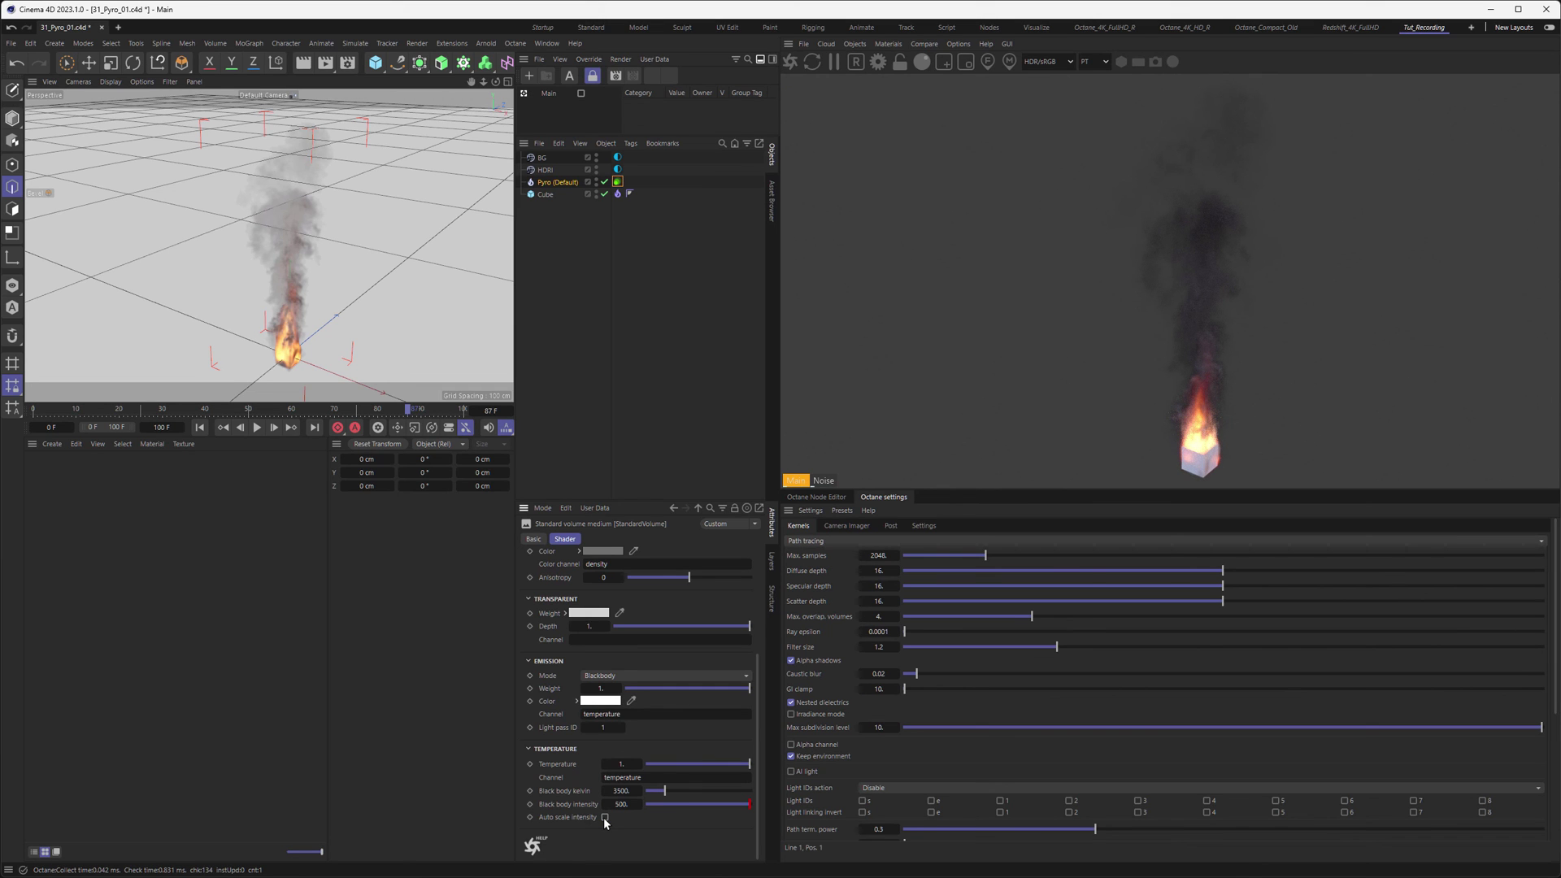